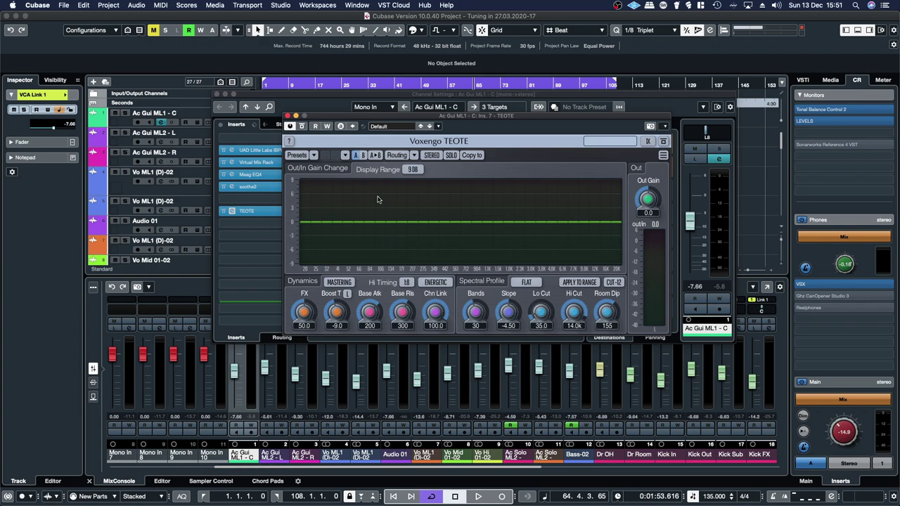
# Step: Review TEOTE's information and settings together with the global Voxengo software settings
pyautogui.moveTo(386, 119); pyautogui.dragTo(430, 95)
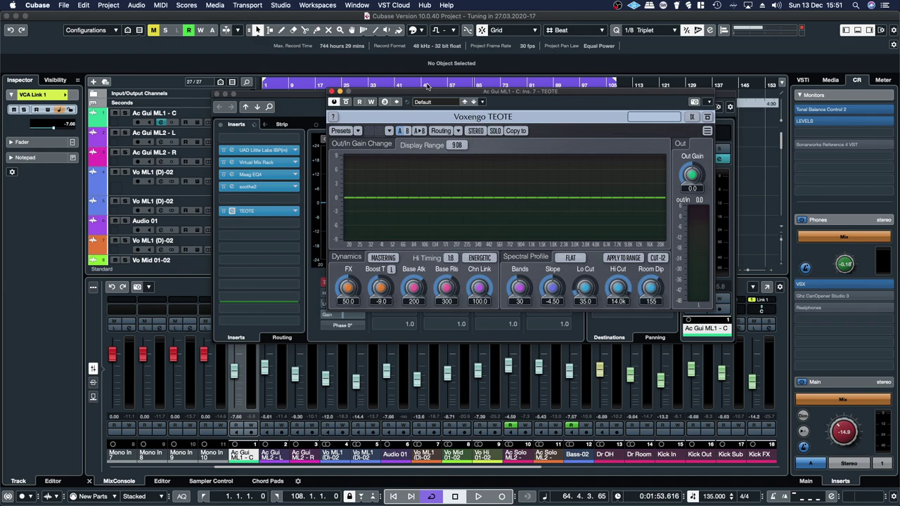
pyautogui.moveTo(454, 95); pyautogui.dragTo(427, 83)
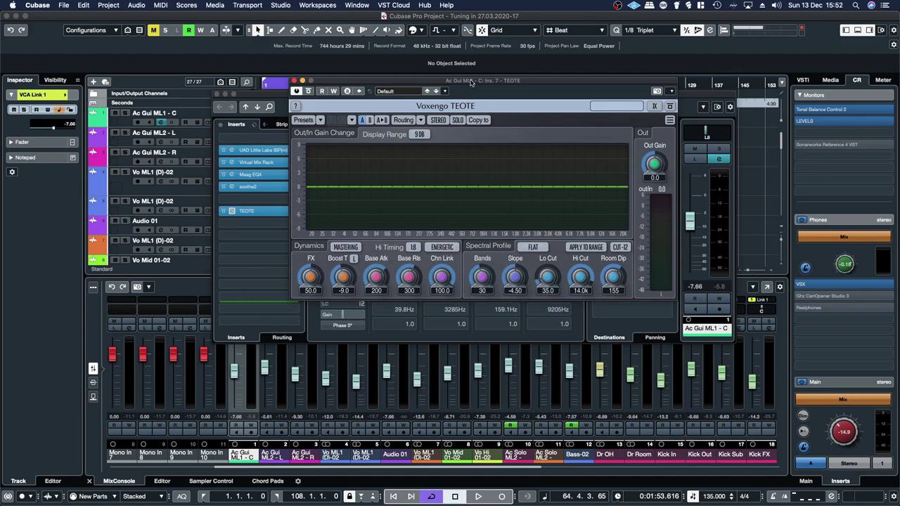
pyautogui.moveTo(471, 82); pyautogui.dragTo(457, 90)
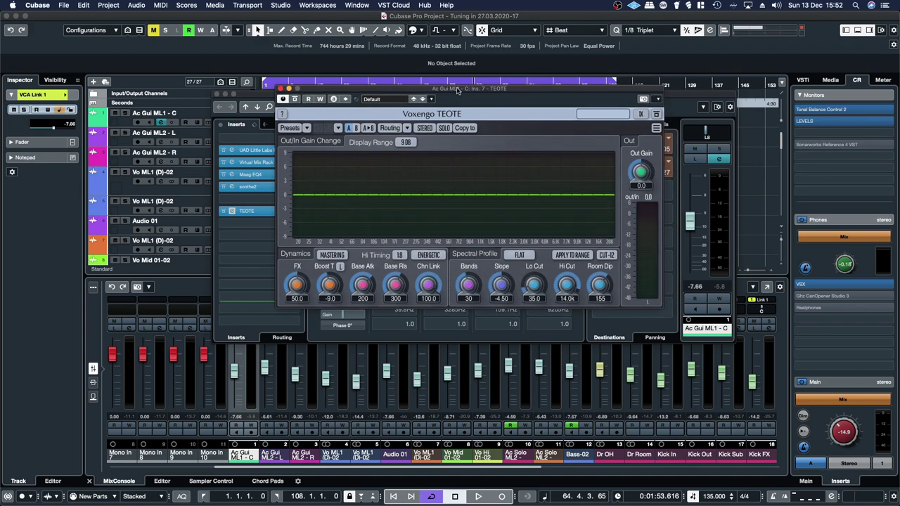
pyautogui.click(654, 129)
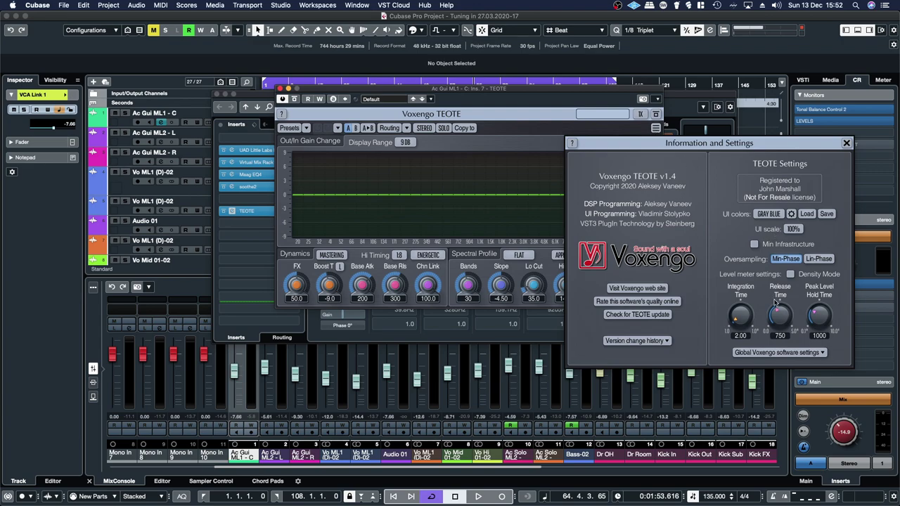
pyautogui.click(776, 353)
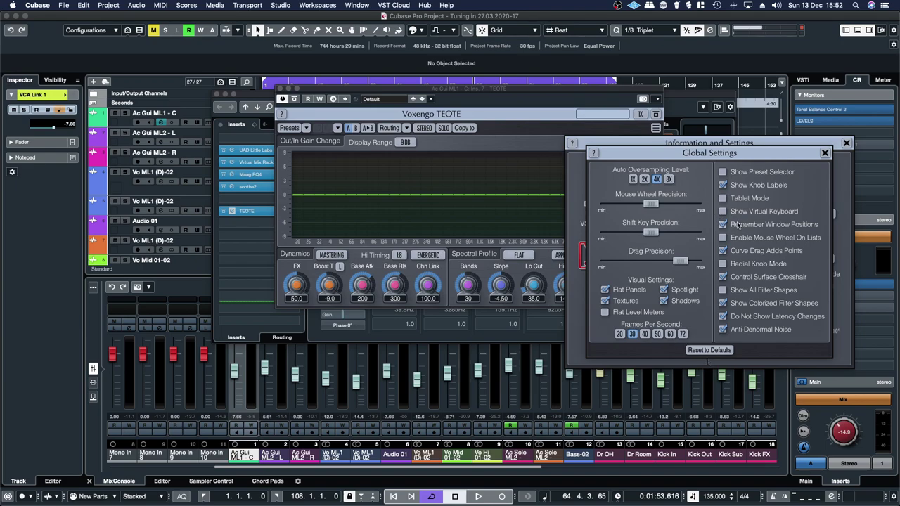
pyautogui.click(825, 154)
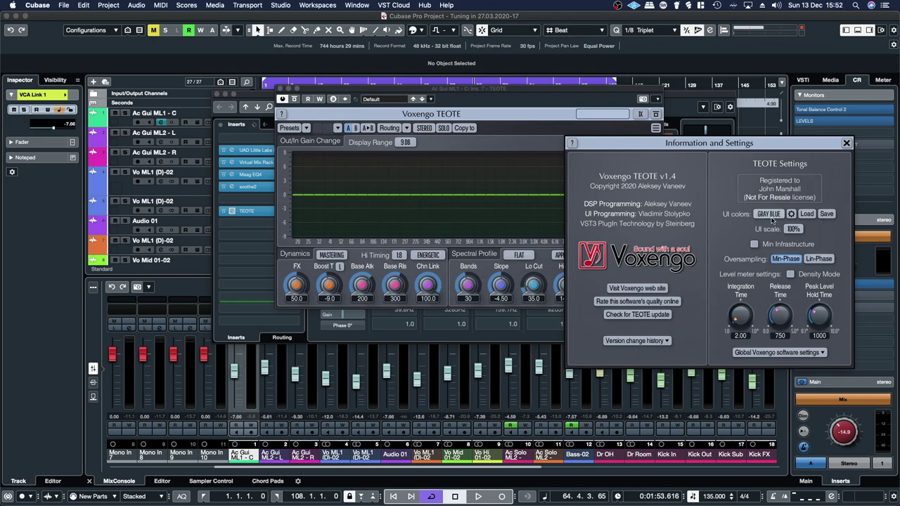
# Step: Try the BLUE interface colour scheme for TEOTE and restore GRAY BLUE
pyautogui.click(768, 213)
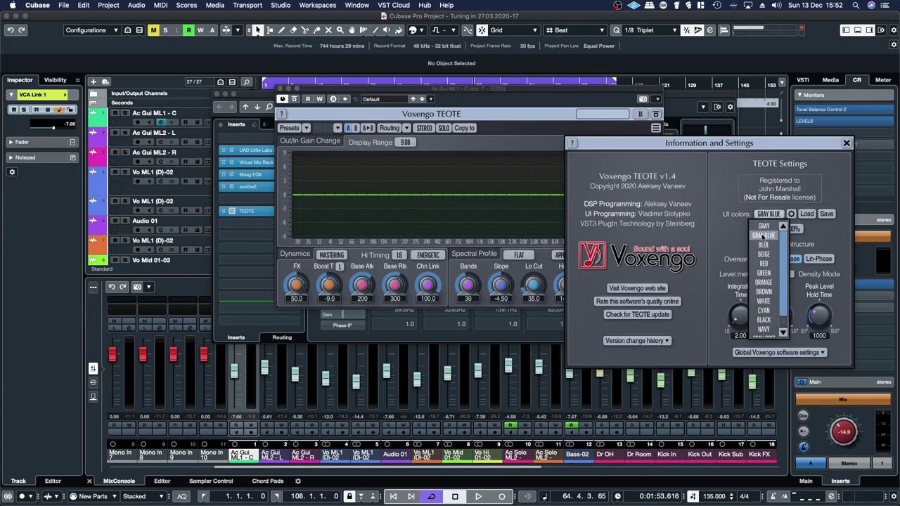
pyautogui.click(763, 236)
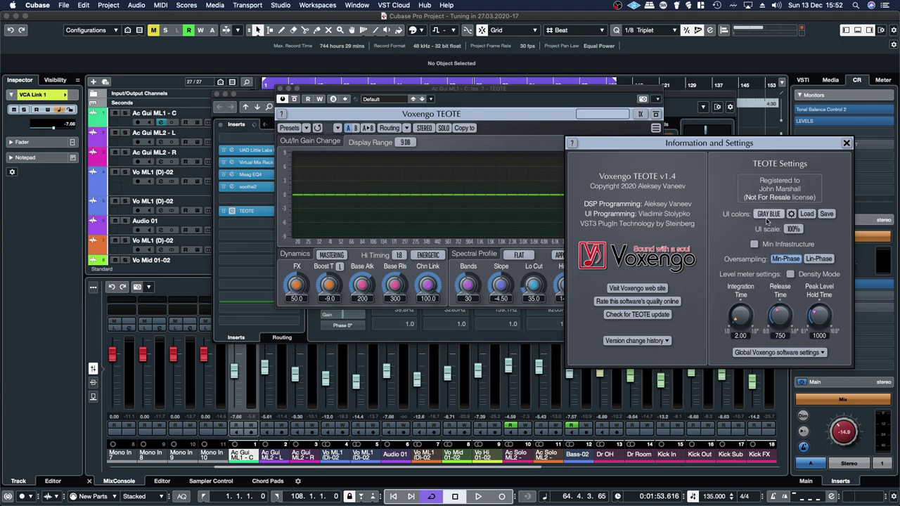
pyautogui.click(769, 214)
pyautogui.click(763, 245)
pyautogui.click(766, 215)
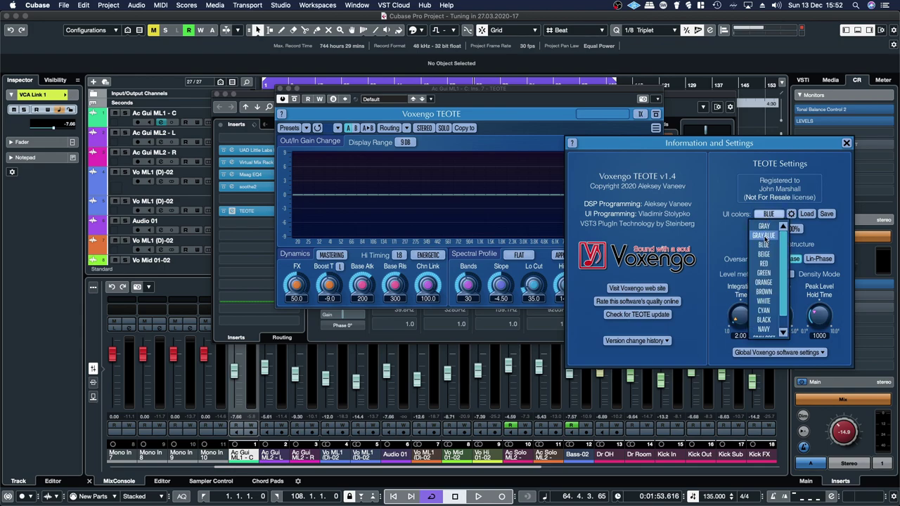
pyautogui.click(764, 236)
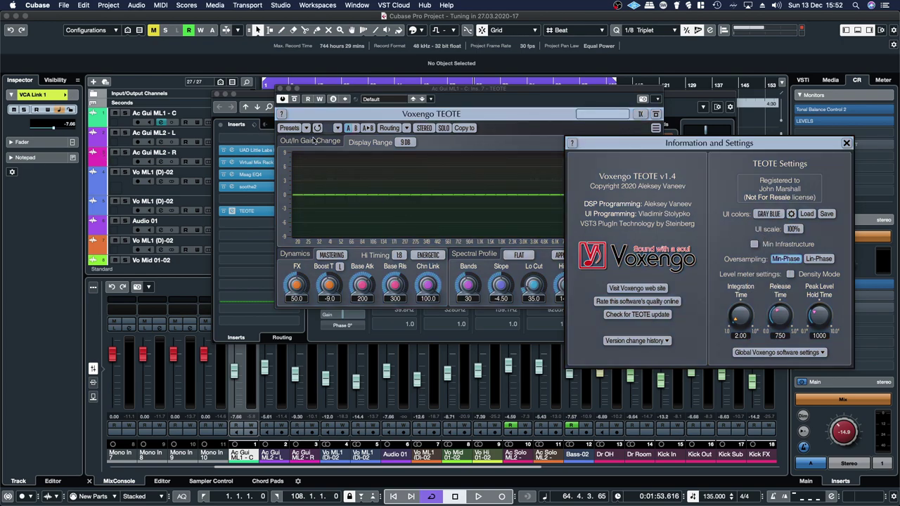
# Step: Examine the Window base colour in TEOTE's UI Color Editor and close the plugin settings
pyautogui.click(792, 215)
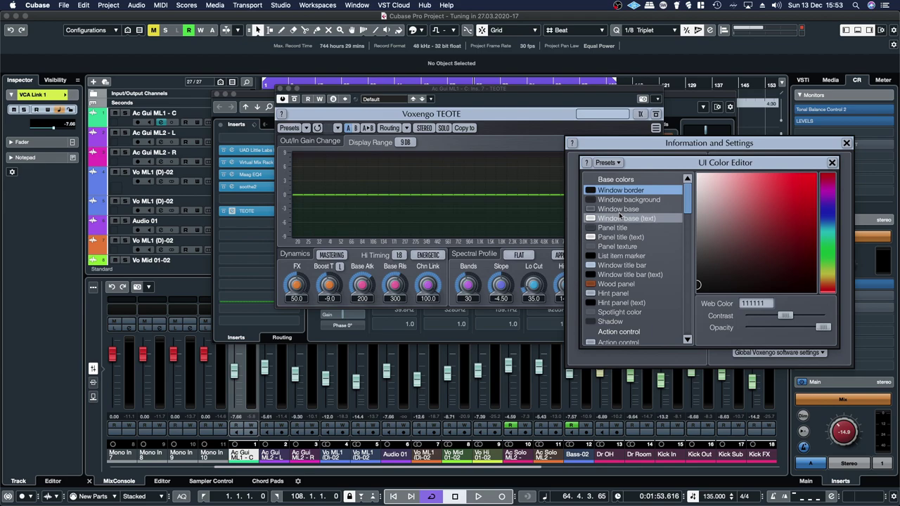
pyautogui.click(618, 210)
pyautogui.moveTo(713, 225); pyautogui.dragTo(726, 245)
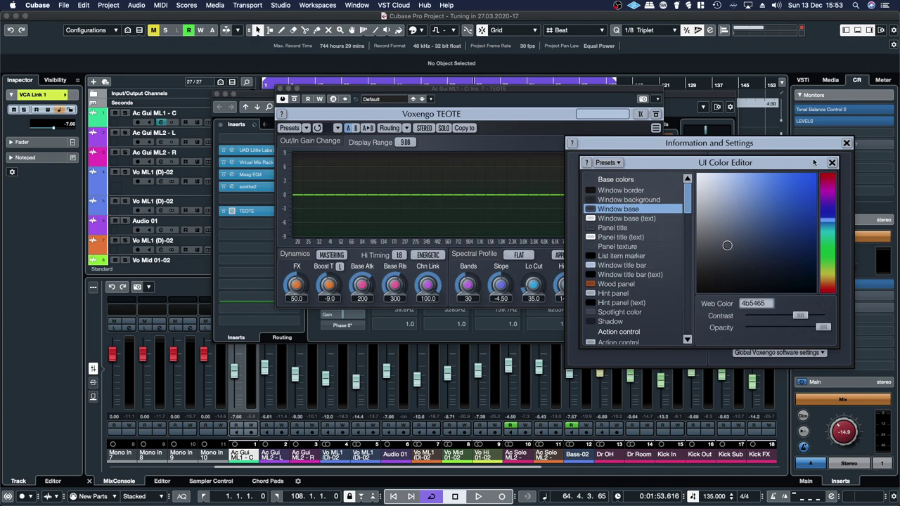
pyautogui.click(832, 162)
pyautogui.click(846, 144)
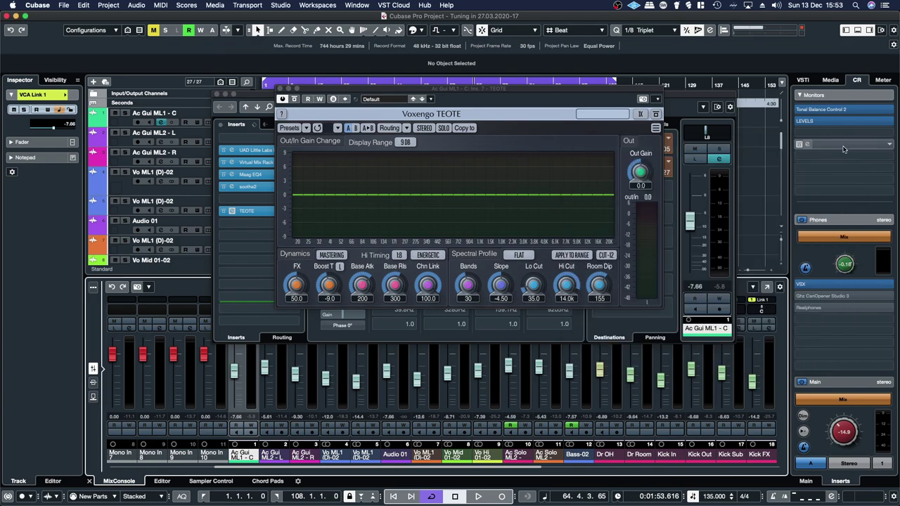
# Step: Bypass the TEOTE insert and solo the Ac Gui ML1 - C channel, keeping the track display uncovered
pyautogui.moveTo(457, 96); pyautogui.dragTo(585, 115)
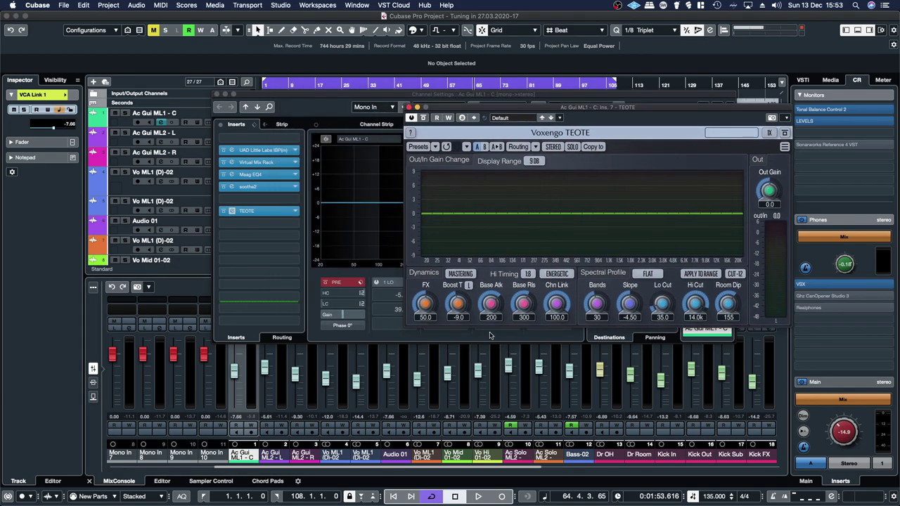
pyautogui.moveTo(444, 110)
pyautogui.mouseDown()
pyautogui.moveTo(395, 84)
pyautogui.moveTo(235, 72)
pyautogui.moveTo(475, 83)
pyautogui.moveTo(444, 96)
pyautogui.mouseUp()
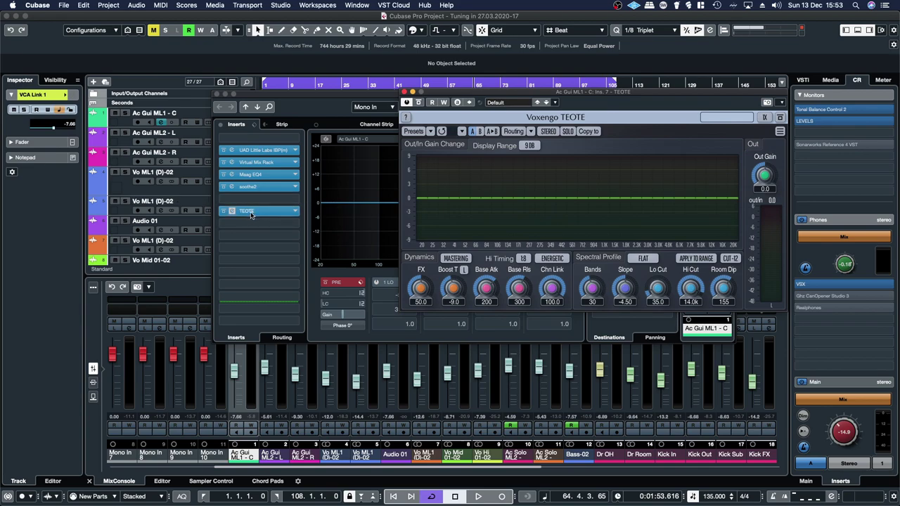
pyautogui.click(225, 211)
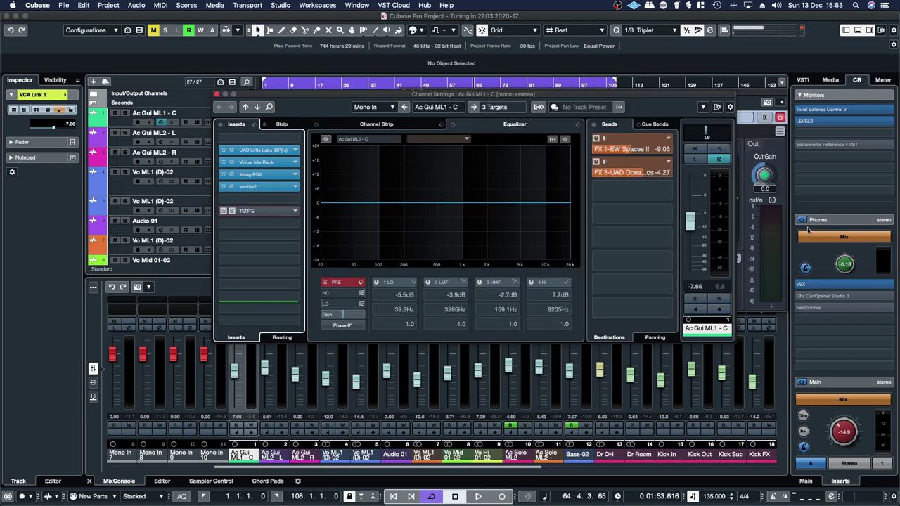
pyautogui.click(718, 149)
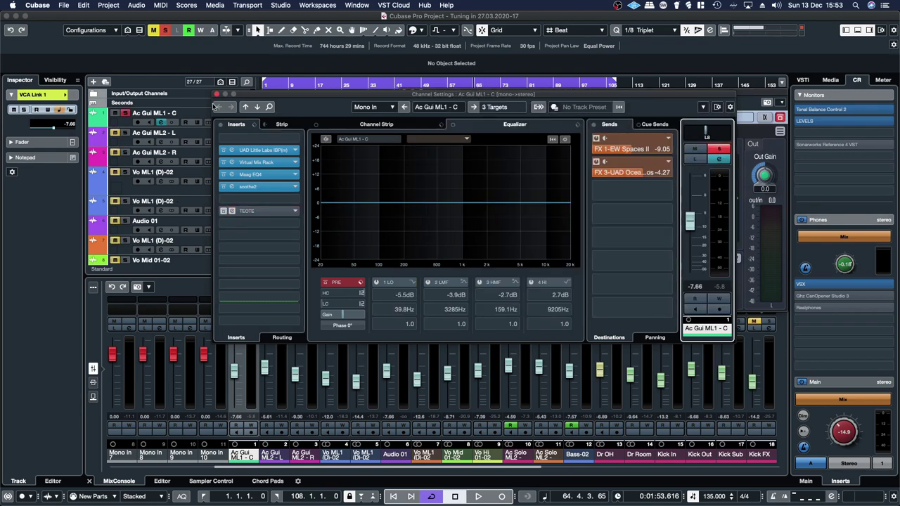
pyautogui.moveTo(264, 96); pyautogui.dragTo(230, 151)
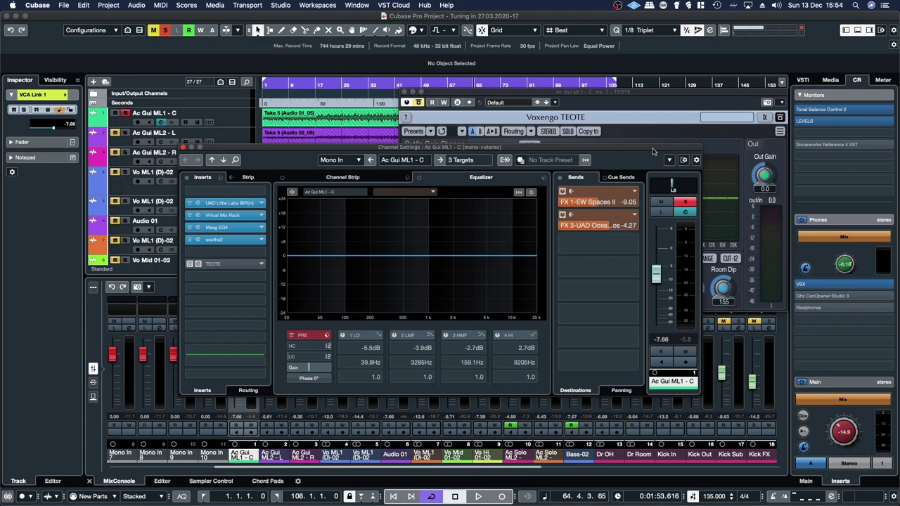
# Step: Play the soloed guitar from the project start and replay its opening bars with TEOTE bypassed
pyautogui.click(265, 84)
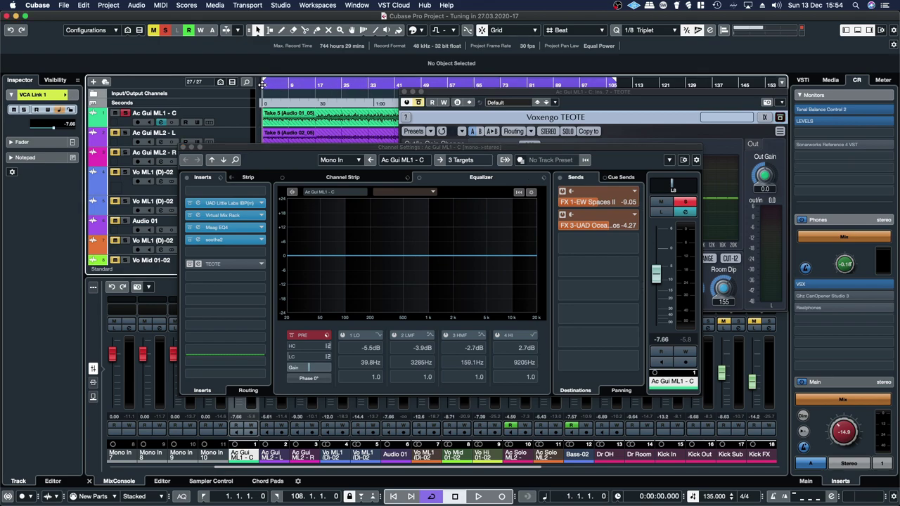
pyautogui.press('space')
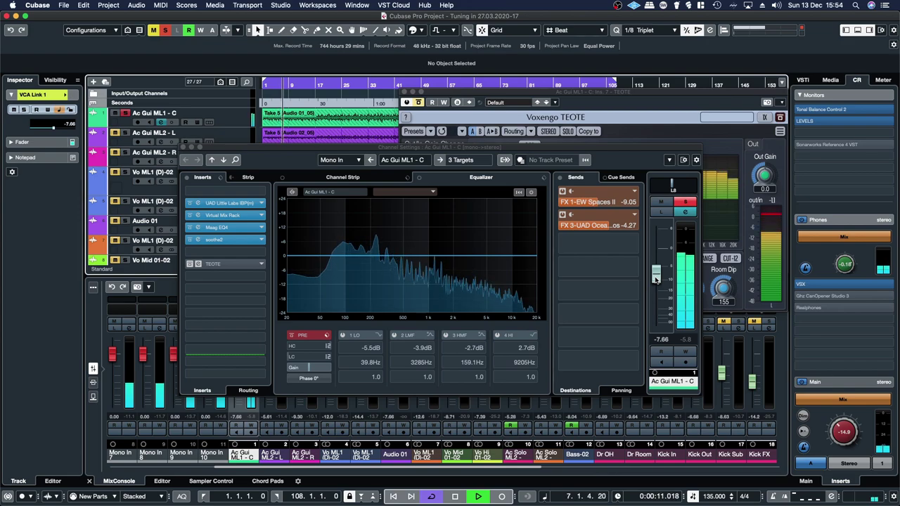
pyautogui.click(277, 86)
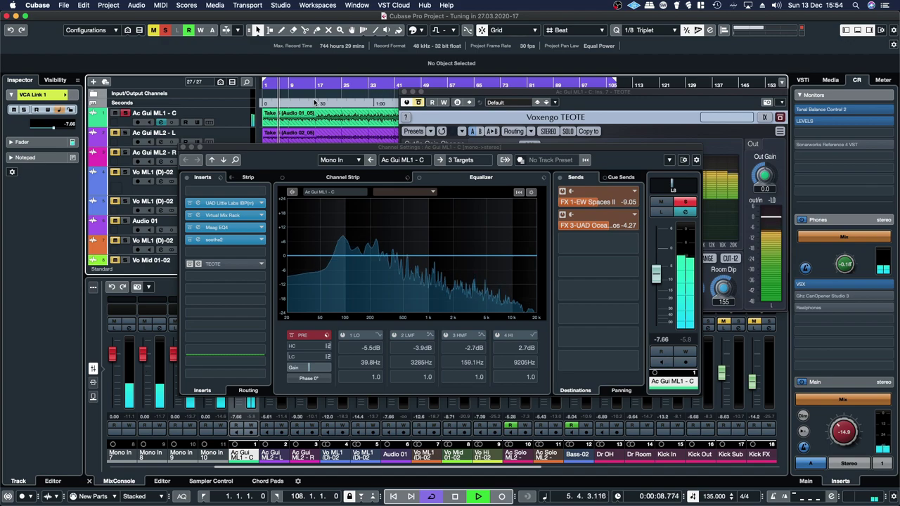
pyautogui.click(272, 85)
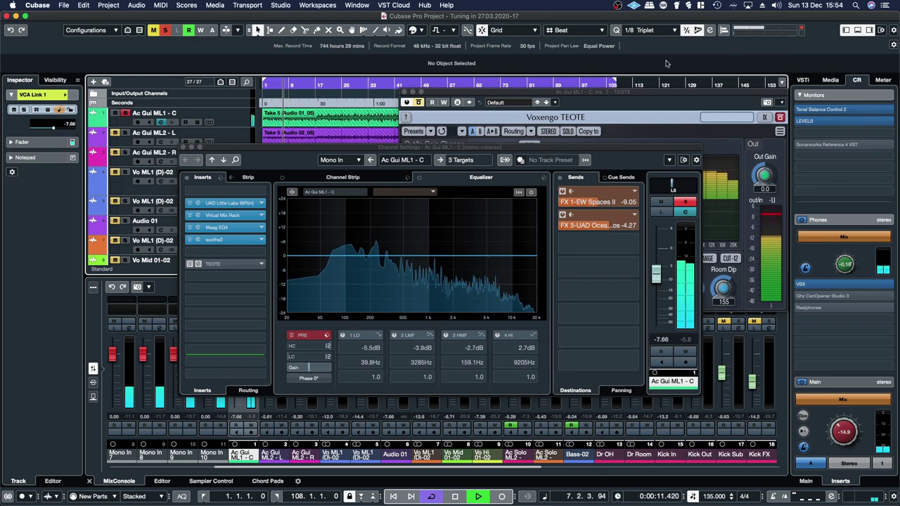
# Step: Reactivate the TEOTE insert during playback and bring its plugin window into clear view
pyautogui.click(190, 263)
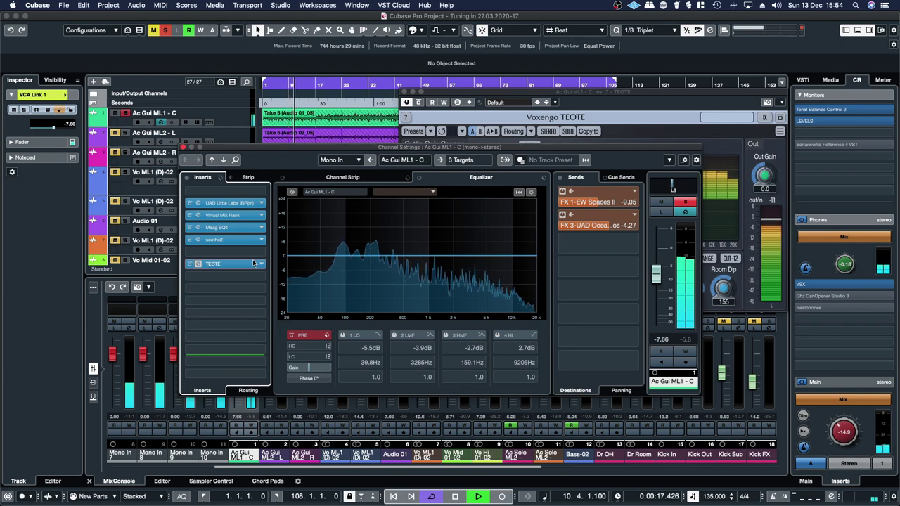
pyautogui.click(211, 264)
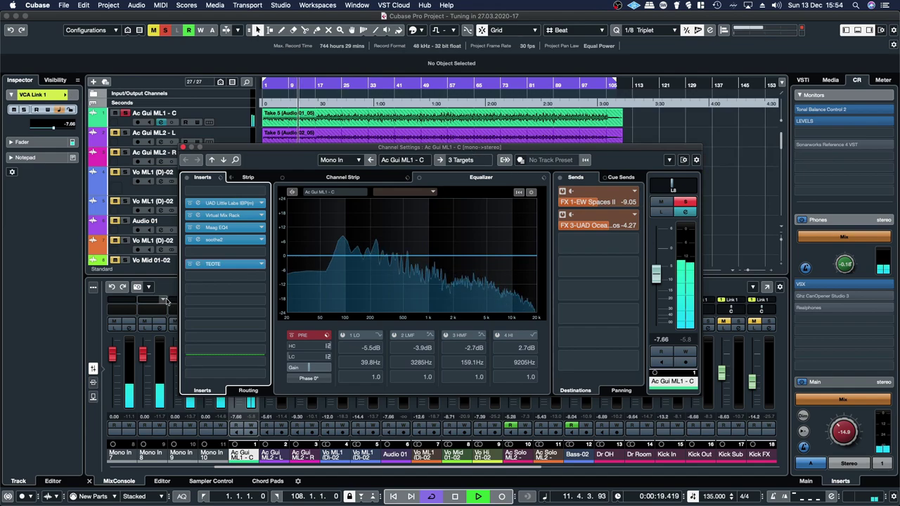
pyautogui.click(235, 266)
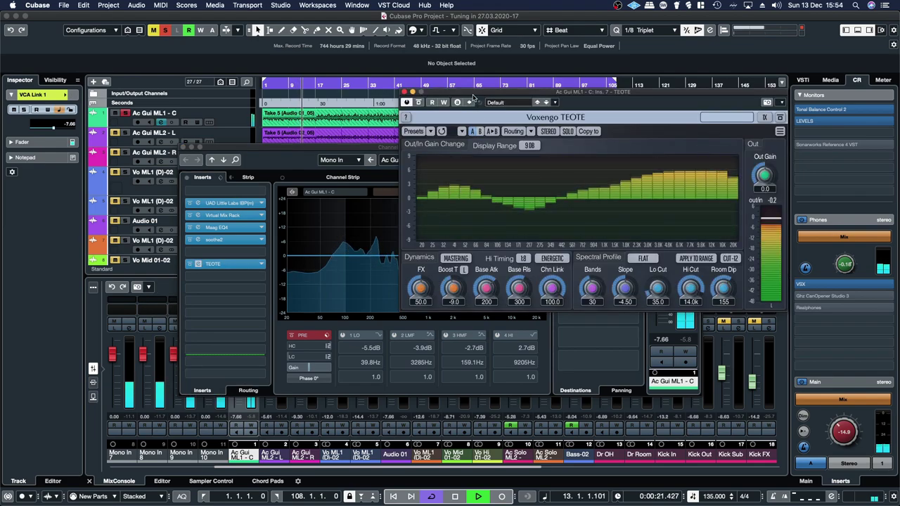
pyautogui.moveTo(481, 95); pyautogui.dragTo(374, 82)
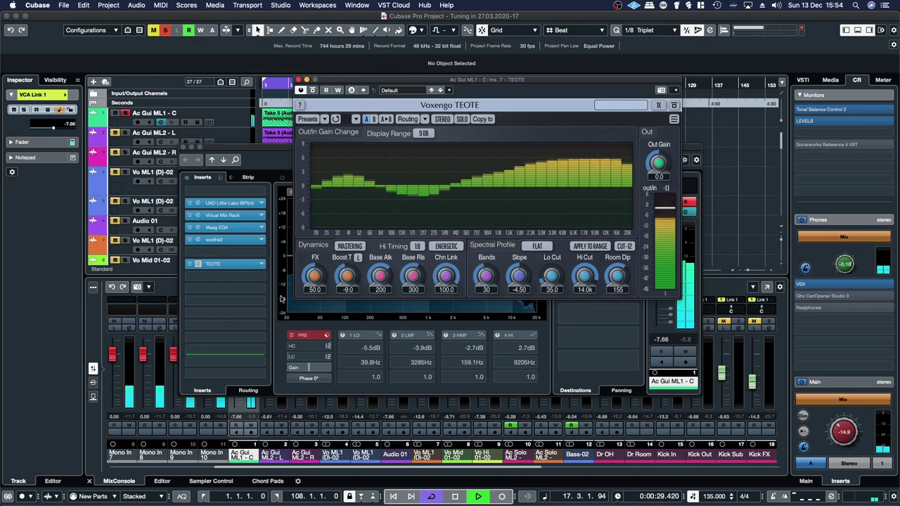
# Step: Sweep TEOTE's FX amount between 24.2 and 100, set it to 33.3, and compare the sound against bypass
pyautogui.moveTo(315, 276); pyautogui.dragTo(315, 279)
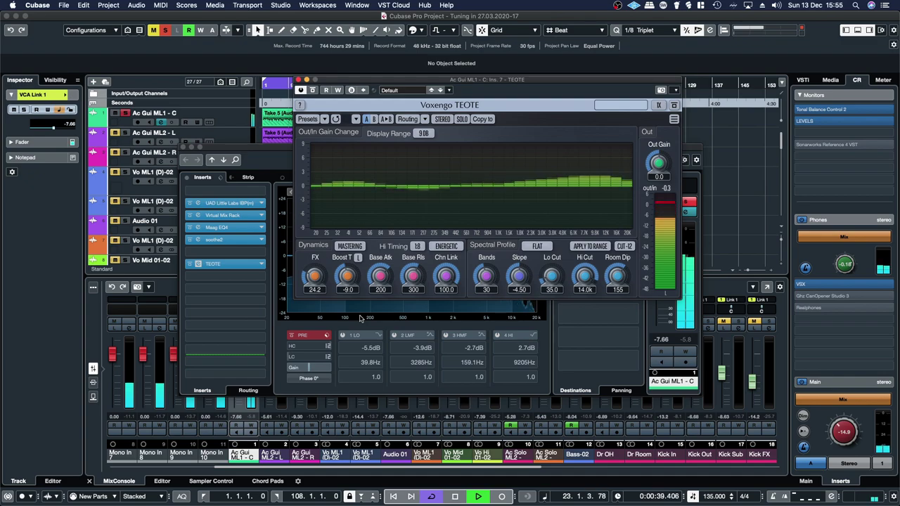
pyautogui.moveTo(315, 279); pyautogui.dragTo(315, 221)
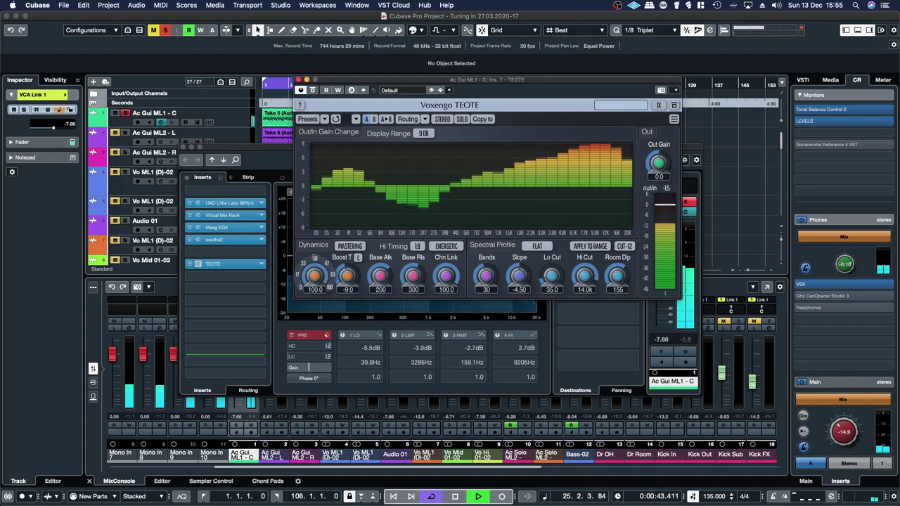
pyautogui.moveTo(315, 276); pyautogui.dragTo(315, 305)
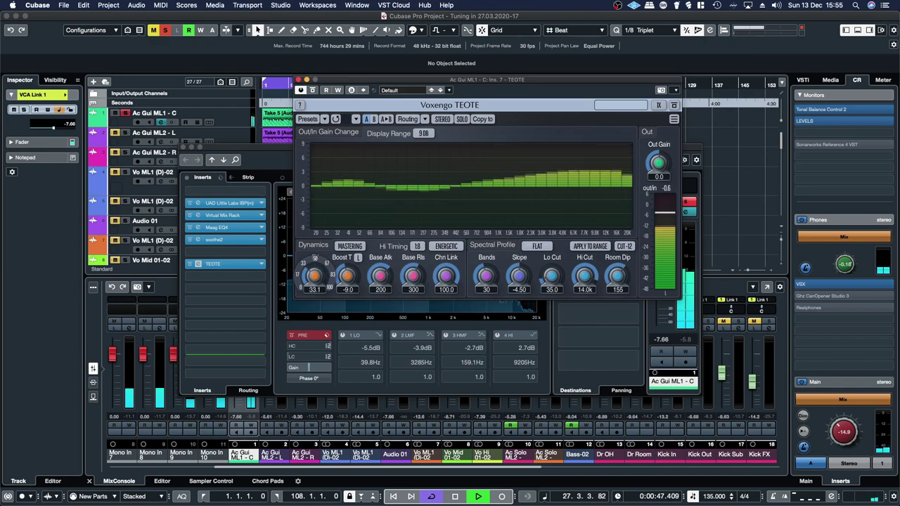
pyautogui.moveTo(307, 267); pyautogui.dragTo(306, 267)
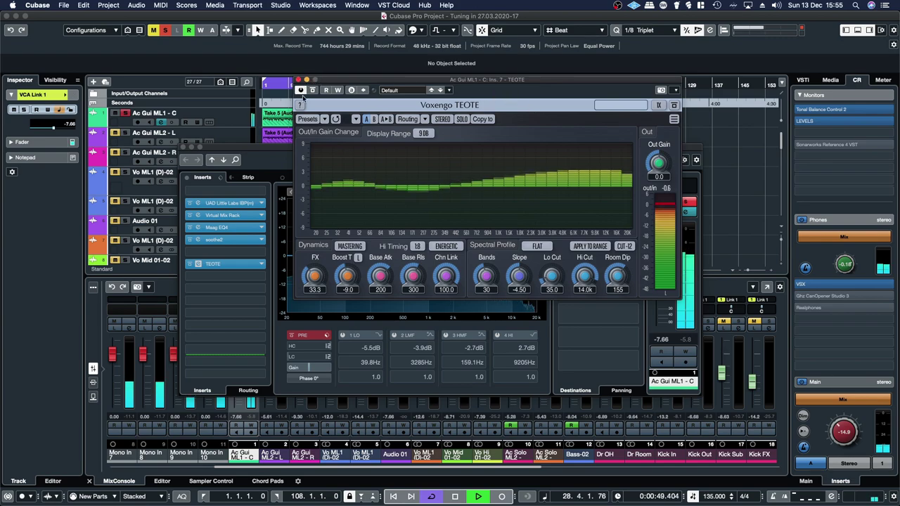
pyautogui.click(313, 91)
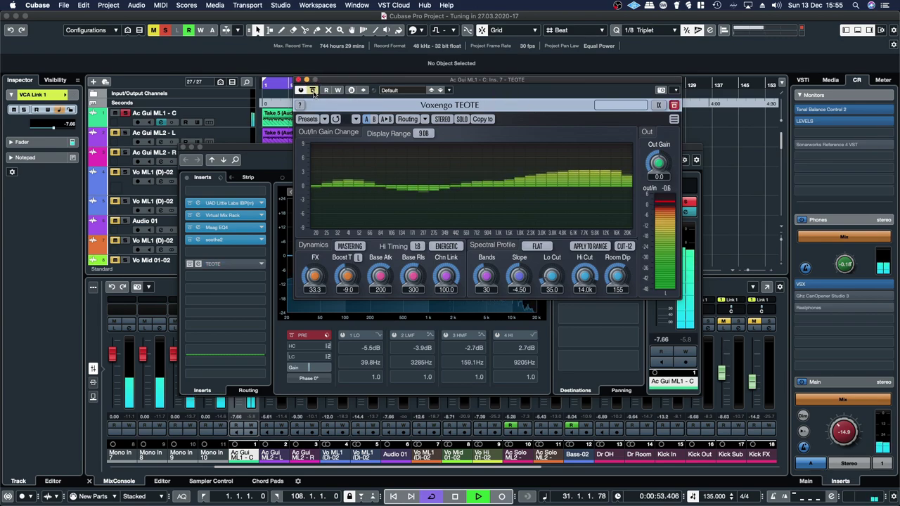
pyautogui.click(313, 91)
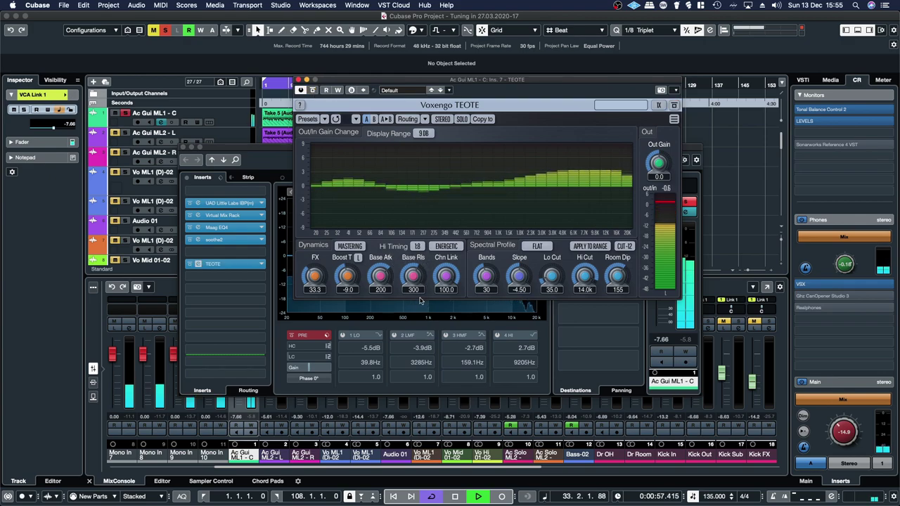
# Step: Audition TEOTE's Balanced, Controlled and Fluid timing modes on the soloed guitar during playback
pyautogui.click(447, 248)
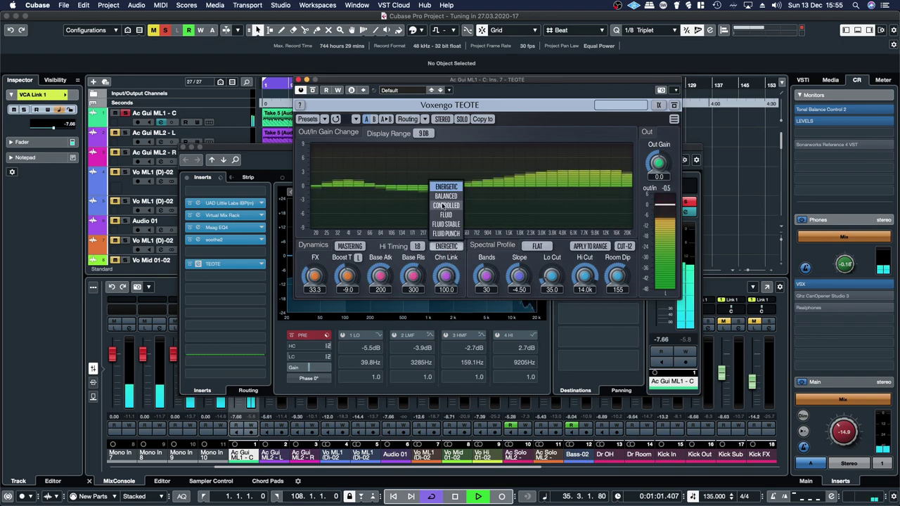
pyautogui.click(447, 229)
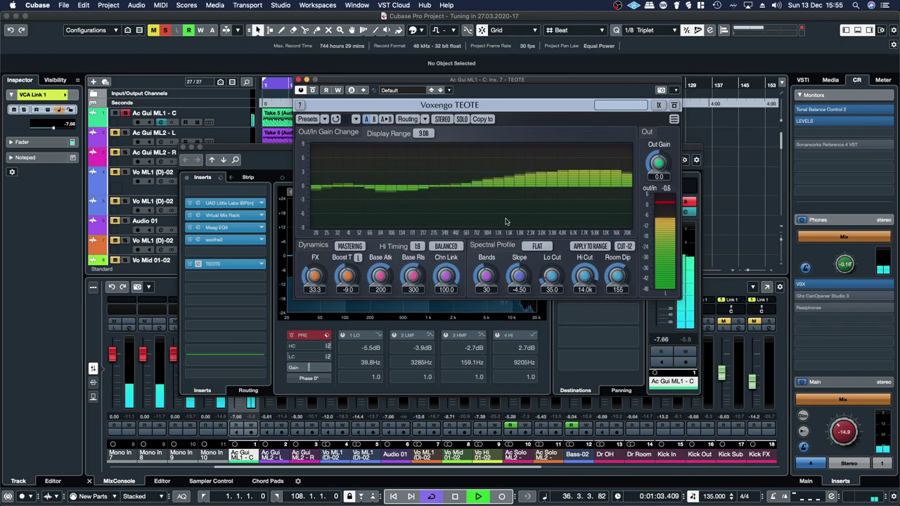
pyautogui.click(447, 246)
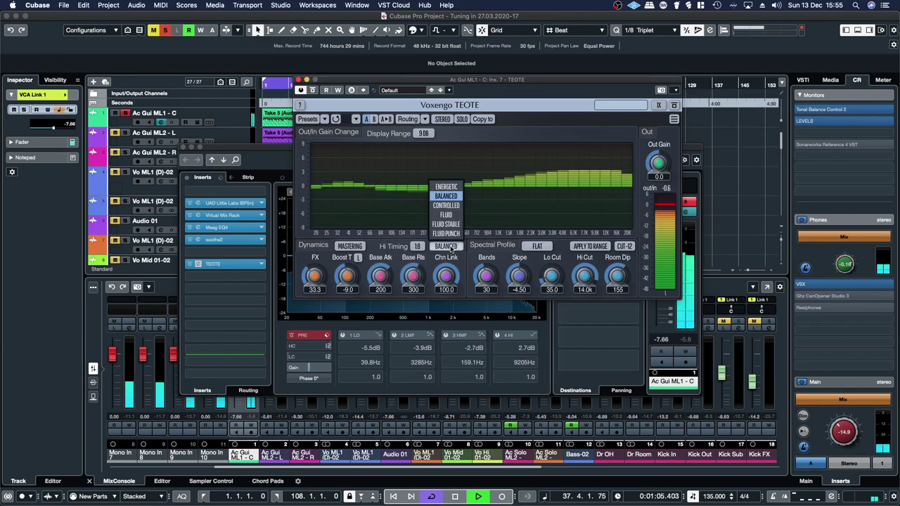
pyautogui.click(447, 228)
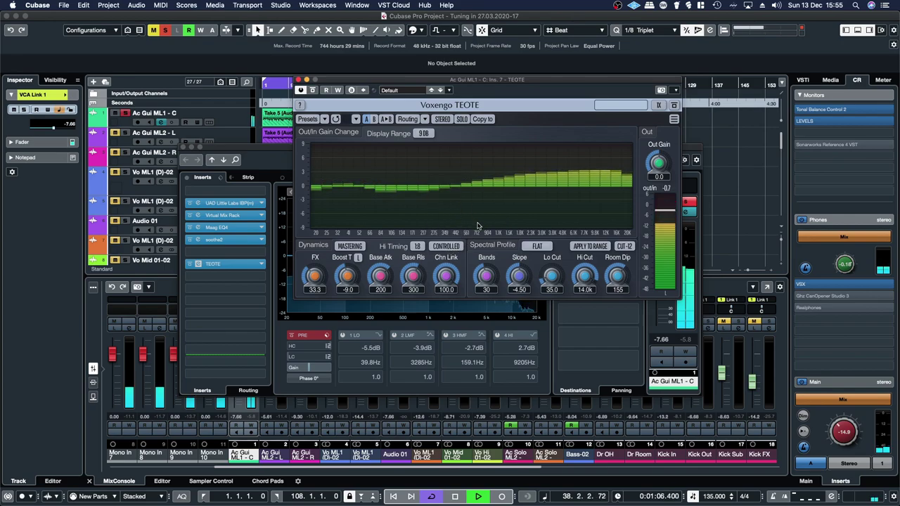
pyautogui.click(448, 251)
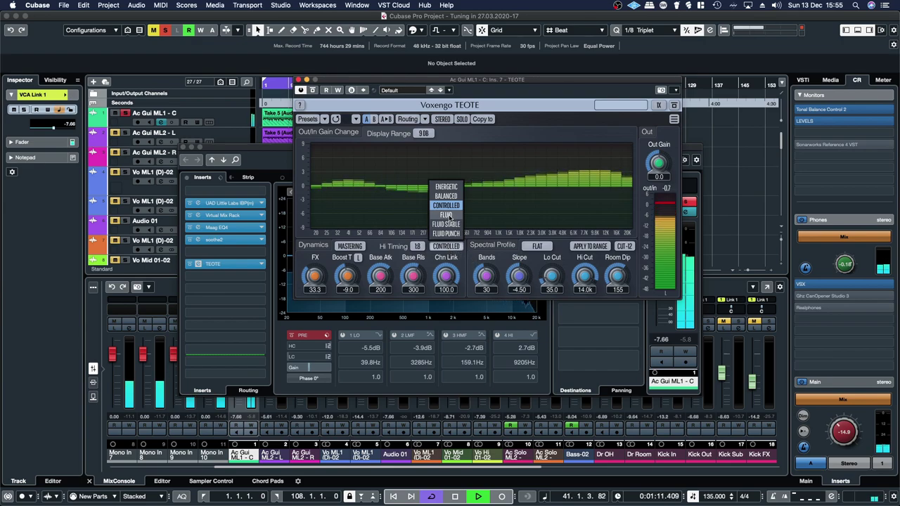
pyautogui.click(448, 215)
# Step: Raise the FX amount to 45.9, audition the Fluid Stable and Fluid Punch timing modes, and return to Energetic
pyautogui.moveTo(325, 277); pyautogui.dragTo(314, 278)
pyautogui.click(445, 246)
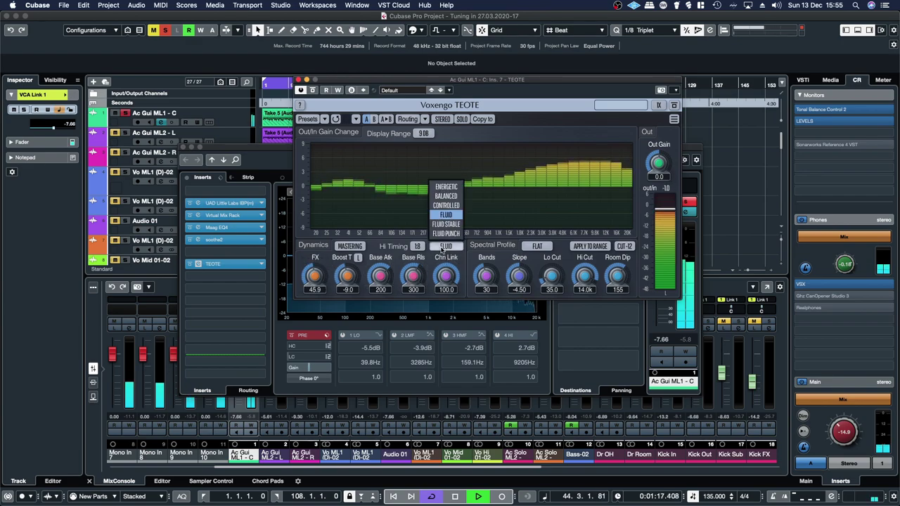
pyautogui.click(445, 225)
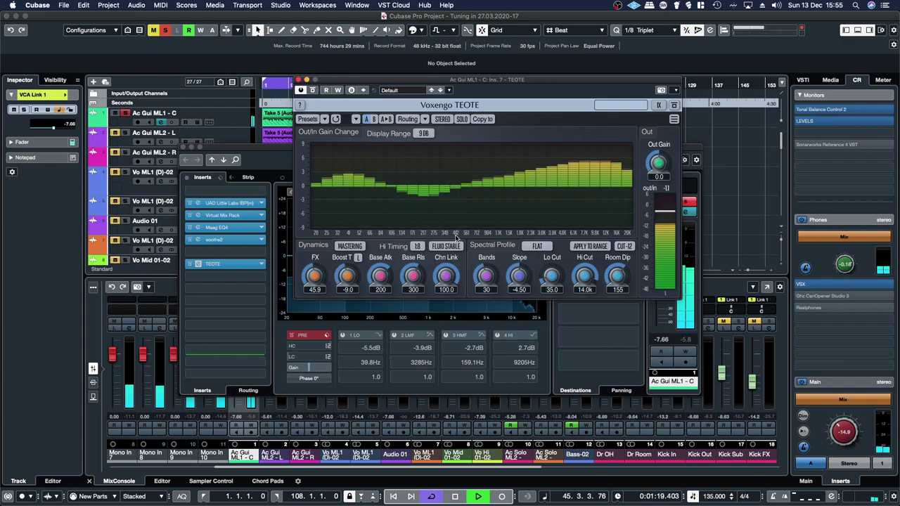
pyautogui.click(450, 248)
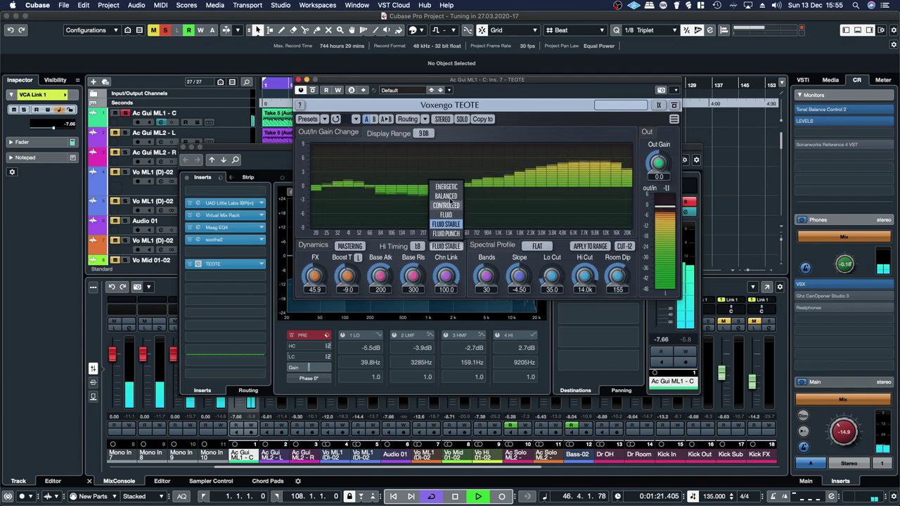
pyautogui.click(445, 233)
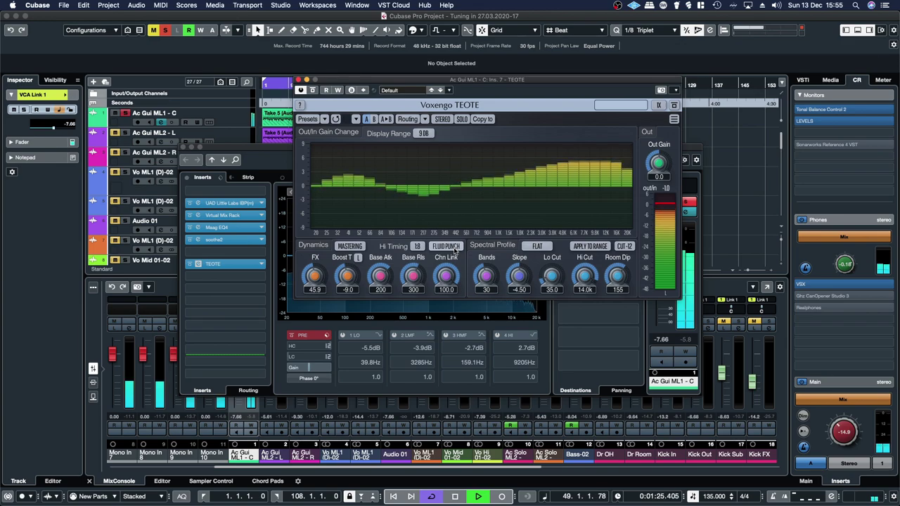
pyautogui.click(454, 249)
pyautogui.click(445, 187)
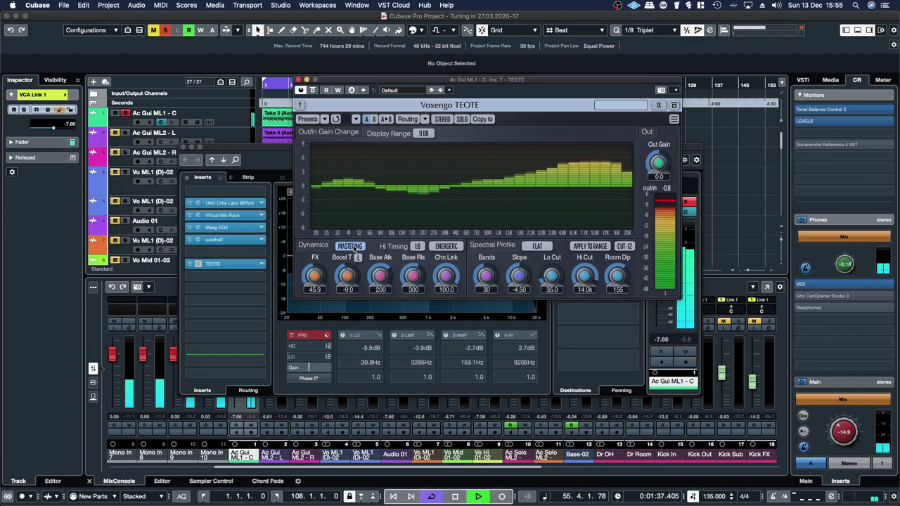
# Step: Try a shorter Base Atk, then set Base Atk to 199, FX to 33.1, Boost T to -6.6 and Bands to 64
pyautogui.moveTo(380, 279); pyautogui.dragTo(381, 290)
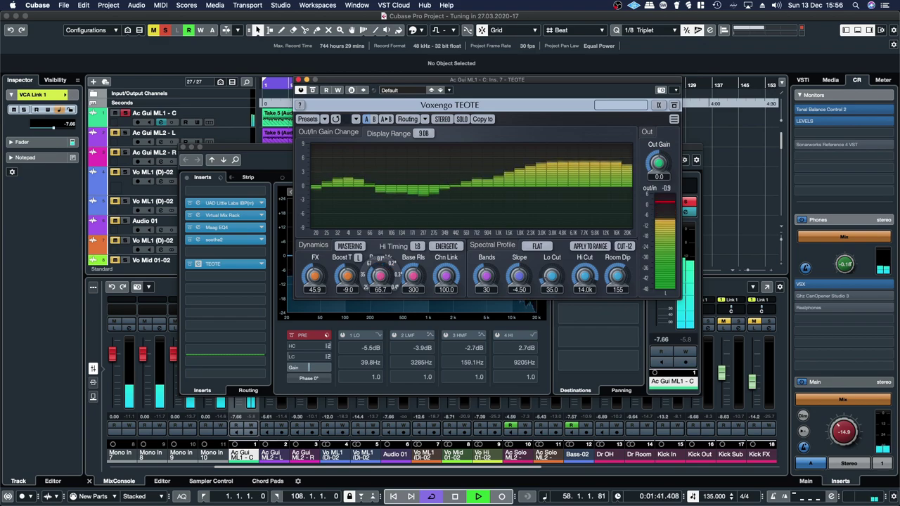
pyautogui.moveTo(381, 289); pyautogui.dragTo(377, 282)
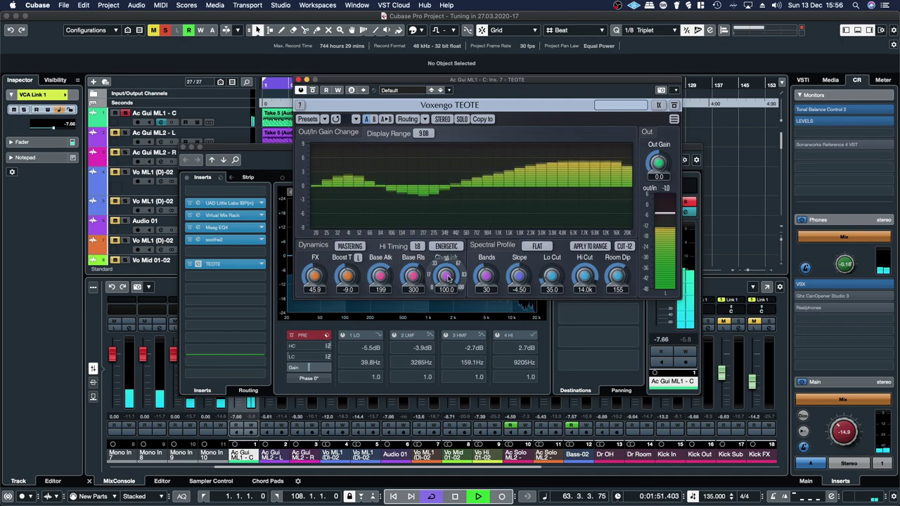
pyautogui.moveTo(347, 276); pyautogui.dragTo(317, 284)
pyautogui.moveTo(477, 288); pyautogui.dragTo(477, 269)
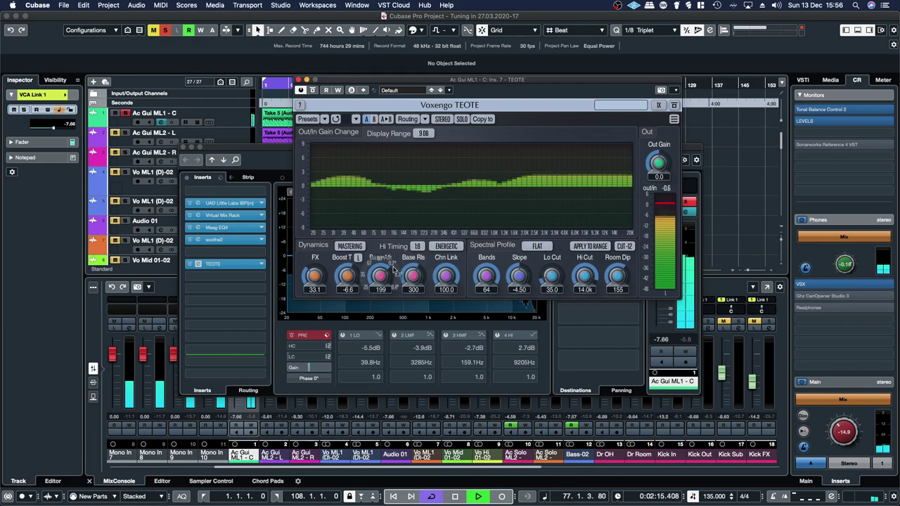
# Step: Try Boost T at 0.0, set it to -2.0 with FX at 40.9, and compare the guitar against bypass
pyautogui.moveTo(309, 280); pyautogui.dragTo(347, 271)
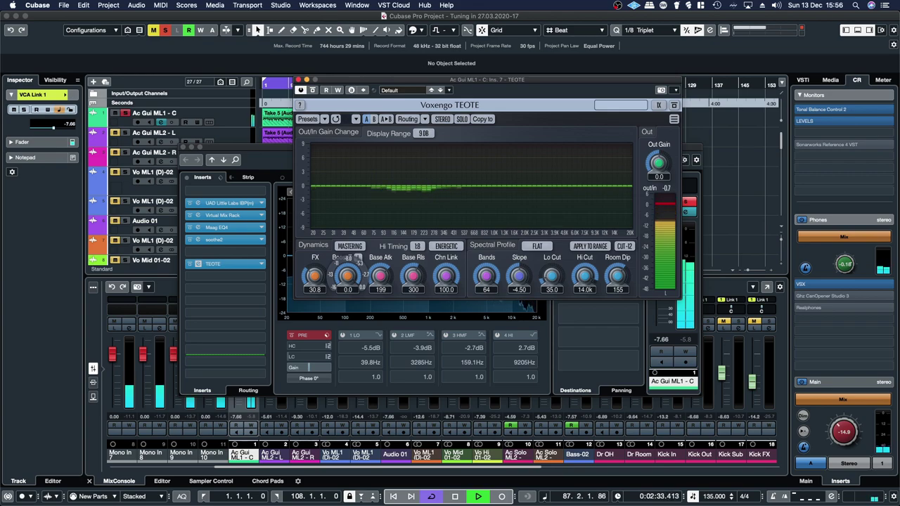
pyautogui.moveTo(347, 272); pyautogui.dragTo(314, 299)
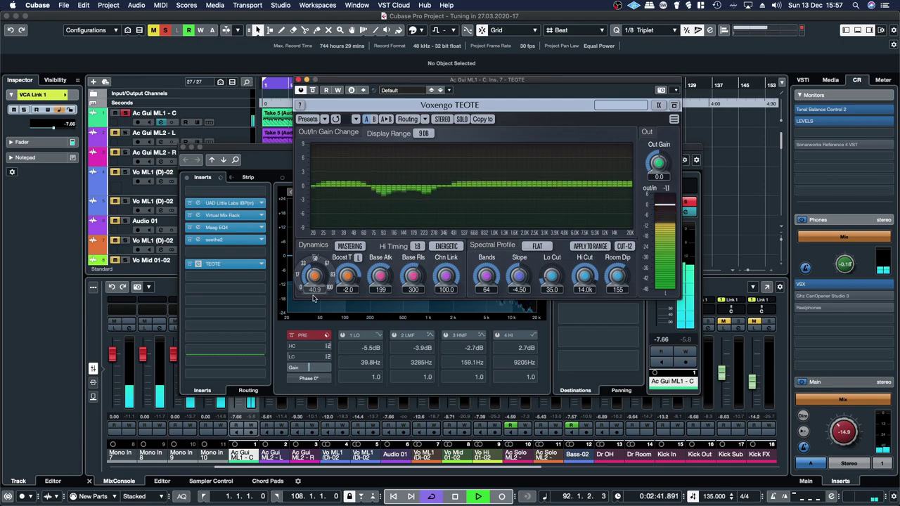
pyautogui.click(314, 92)
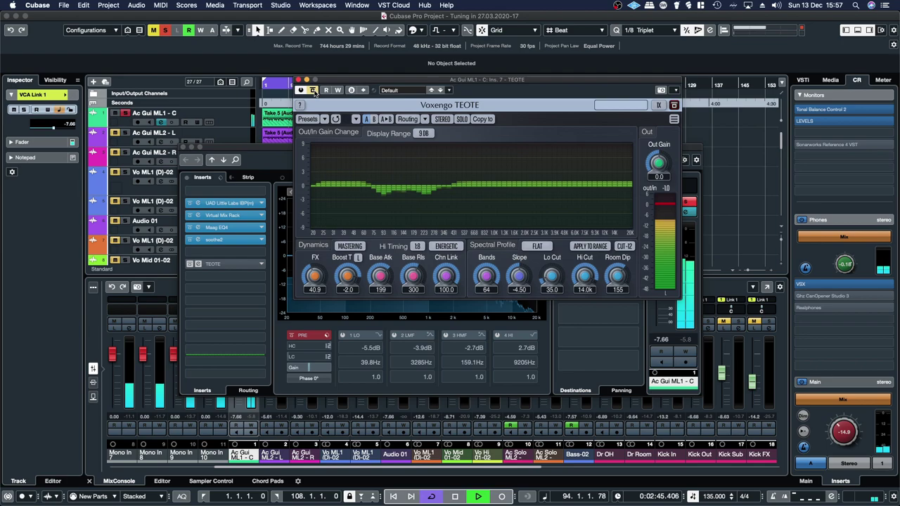
pyautogui.click(312, 91)
# Step: Set TEOTE's FX to 18.5, Boost T to -11.4, Lo Cut to 50.5 and Hi Cut to 5.21k
pyautogui.moveTo(346, 273); pyautogui.dragTo(316, 301)
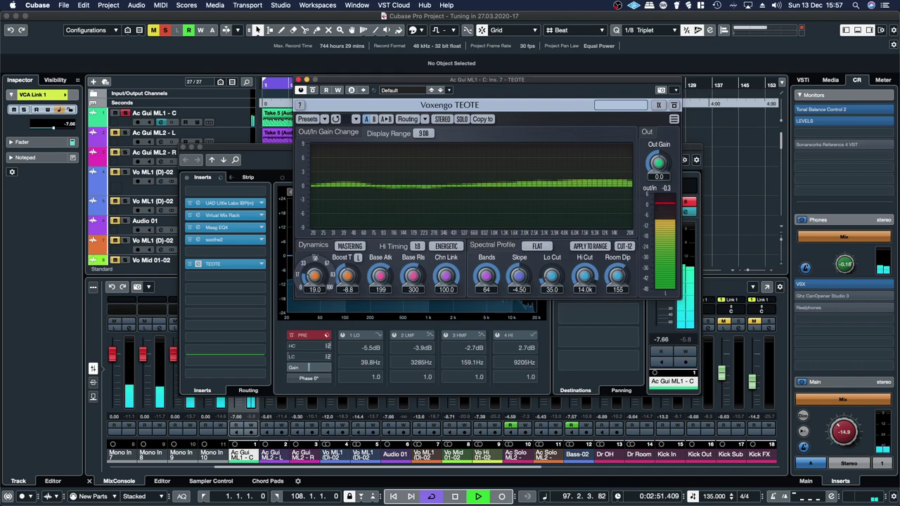
pyautogui.moveTo(347, 276); pyautogui.dragTo(346, 285)
pyautogui.moveTo(556, 285)
pyautogui.mouseDown()
pyautogui.moveTo(556, 260)
pyautogui.moveTo(552, 287)
pyautogui.mouseUp()
pyautogui.moveTo(584, 276)
pyautogui.mouseDown()
pyautogui.moveTo(585, 299)
pyautogui.moveTo(585, 284)
pyautogui.mouseUp()
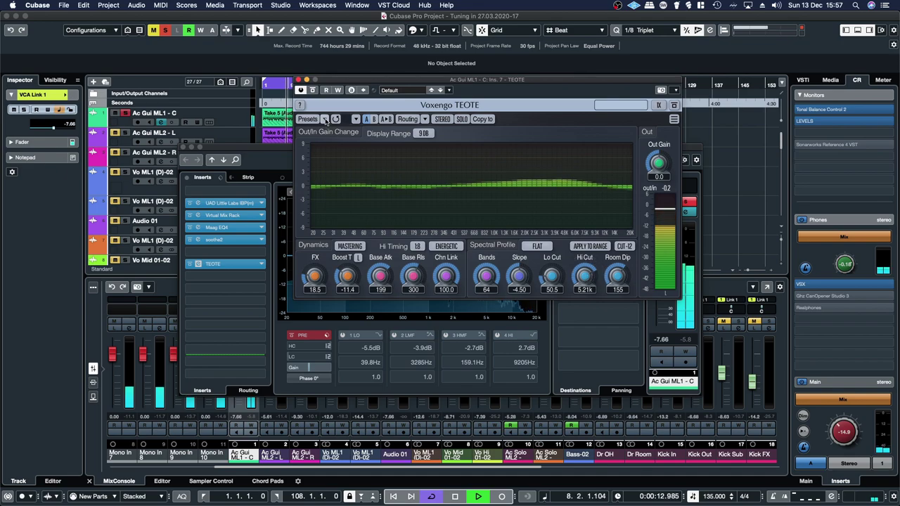
# Step: Fine-tune TEOTE's FX amount through 26.8 and 30.9 to 26.6, comparing the guitar against bypass
pyautogui.click(312, 91)
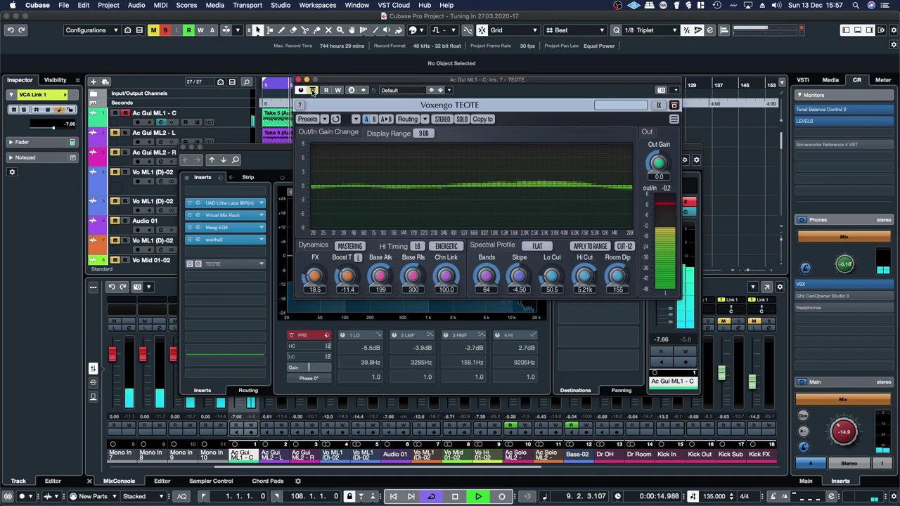
pyautogui.click(313, 91)
pyautogui.moveTo(313, 280); pyautogui.dragTo(314, 283)
pyautogui.click(313, 91)
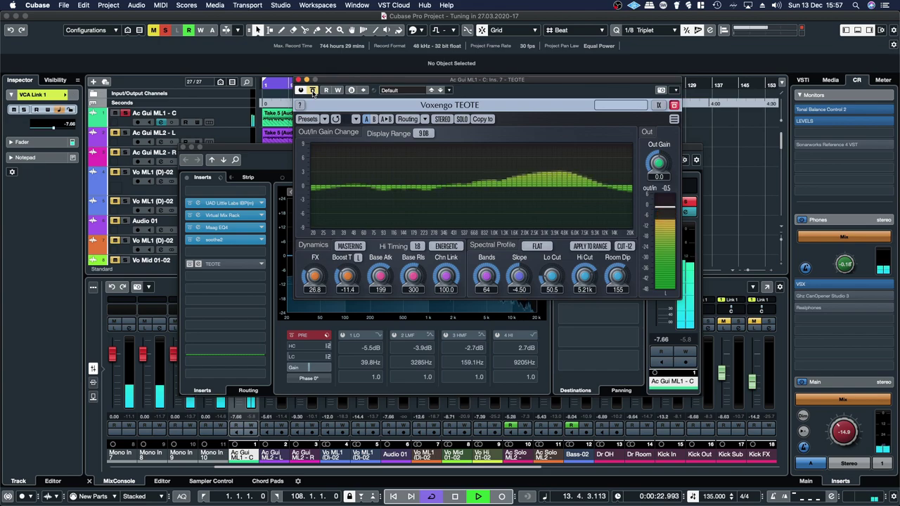
pyautogui.click(313, 92)
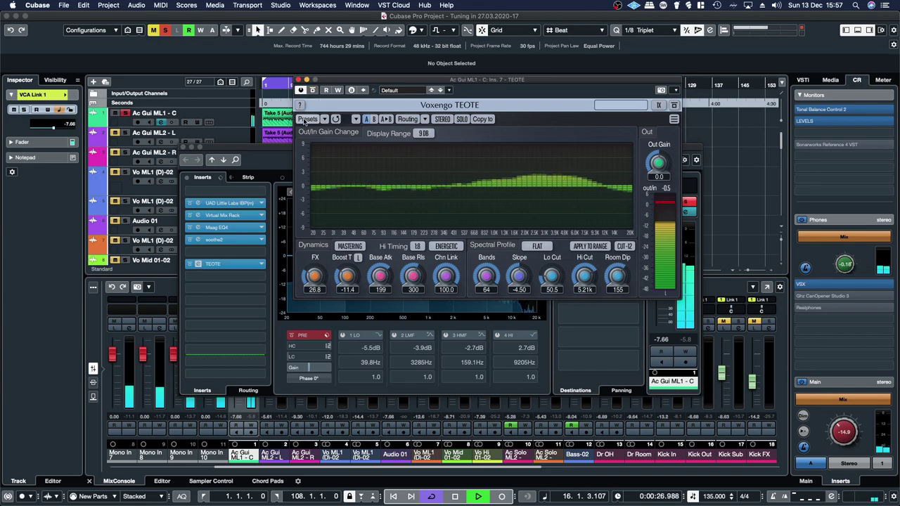
pyautogui.moveTo(315, 276); pyautogui.dragTo(314, 256)
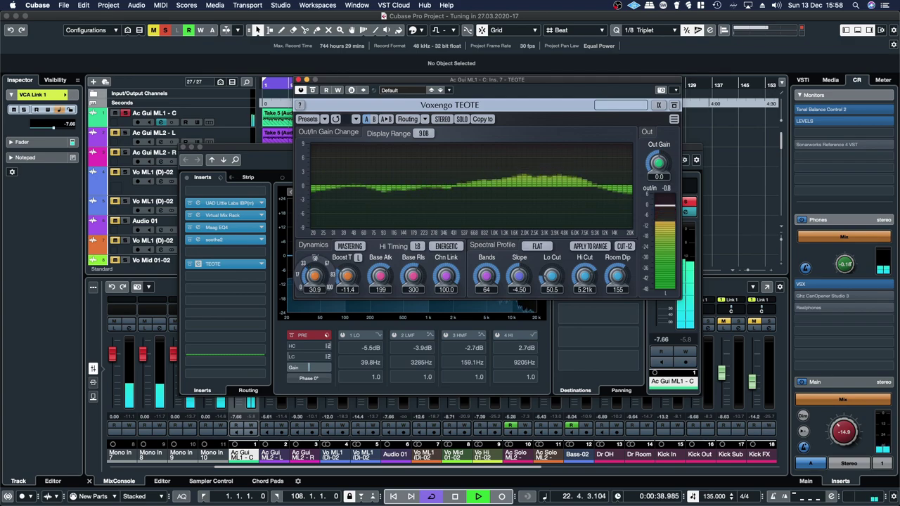
pyautogui.moveTo(312, 274); pyautogui.dragTo(312, 275)
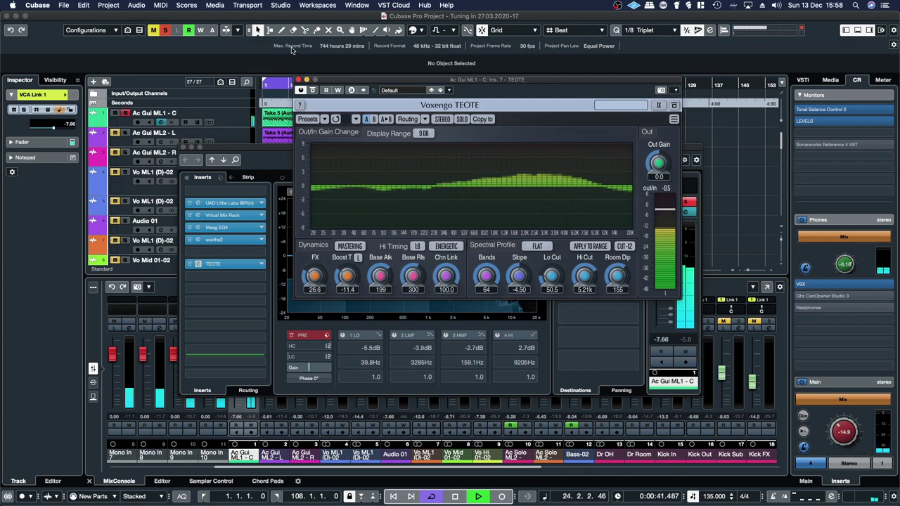
pyautogui.click(313, 91)
# Step: Unsolo Ac Gui ML1 - C and close its TEOTE and channel settings windows
pyautogui.click(298, 80)
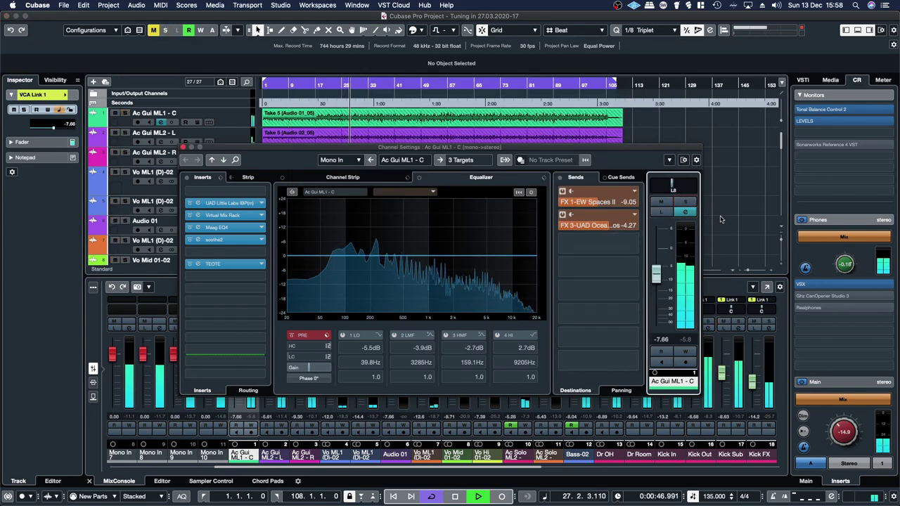
pyautogui.click(183, 147)
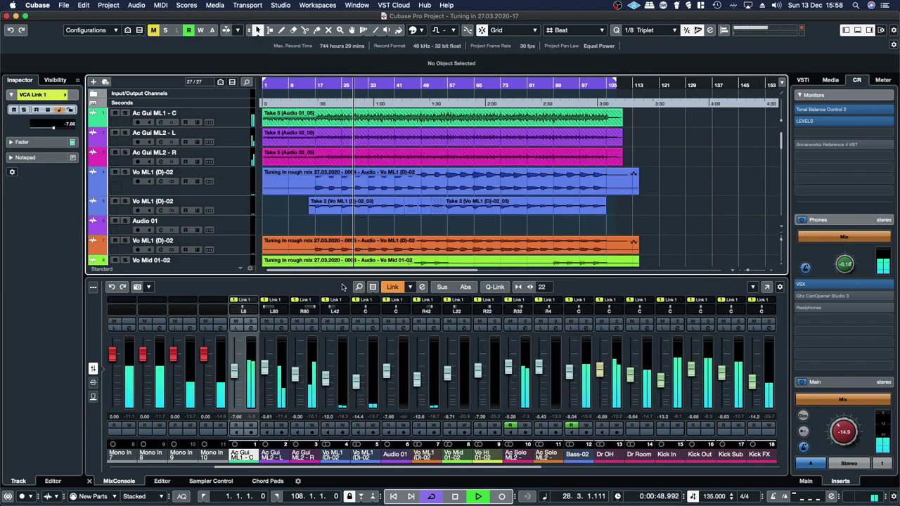
# Step: Solo the Ac Gui ML2 - L channel and add TEOTE in the insert slot below soothe2
pyautogui.click(280, 322)
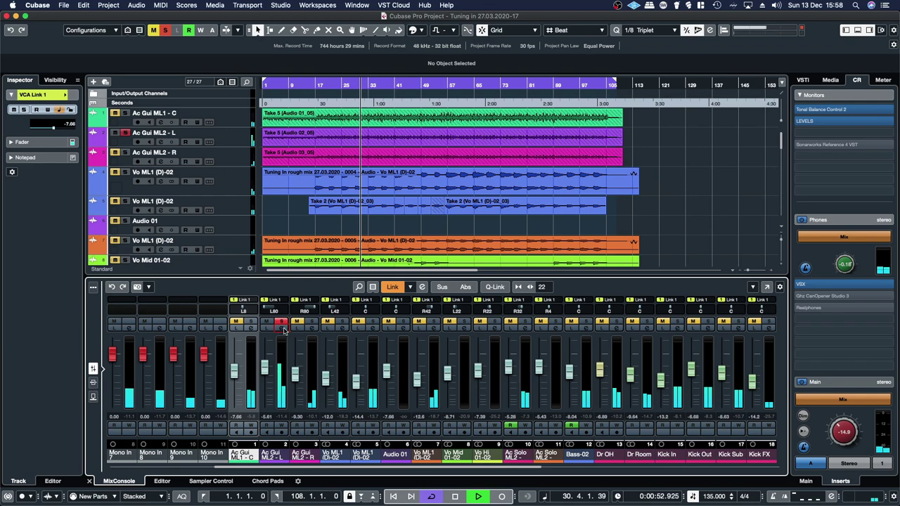
pyautogui.click(281, 329)
pyautogui.click(258, 278)
pyautogui.scroll(-5, 269, 338)
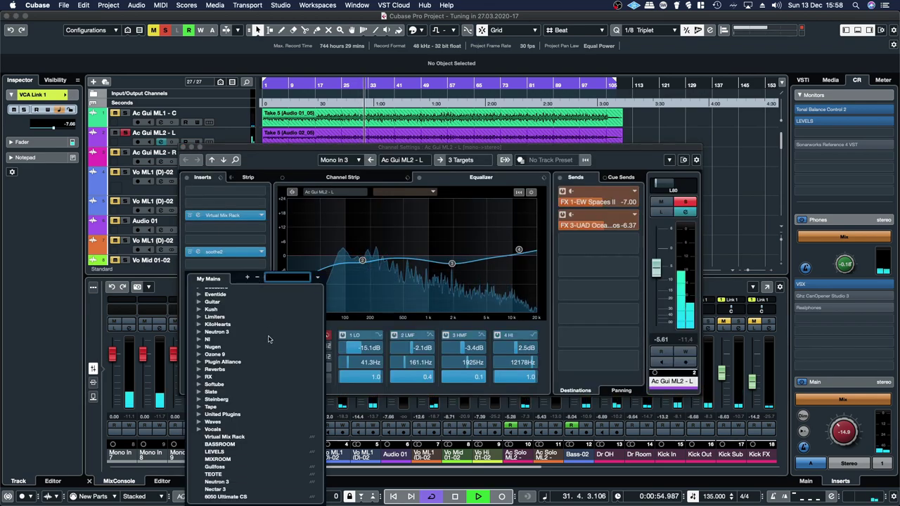
pyautogui.click(214, 406)
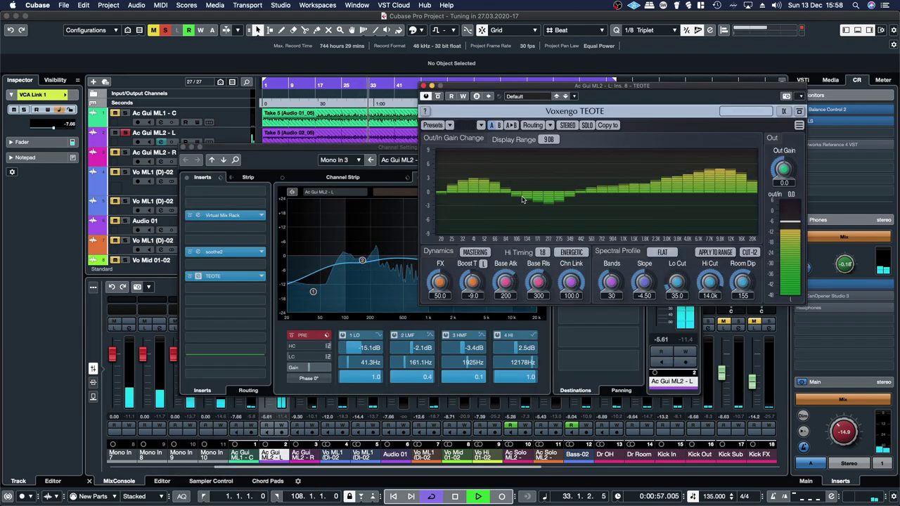
# Step: Set TEOTE's FX amount to 20.9 on Ac Gui ML2 - L and compare it against bypass
pyautogui.moveTo(446, 284); pyautogui.dragTo(446, 313)
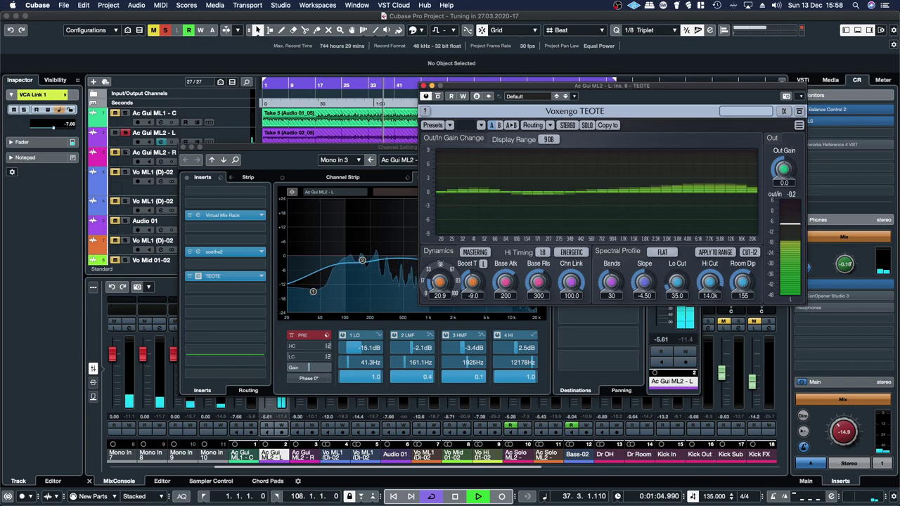
pyautogui.click(437, 97)
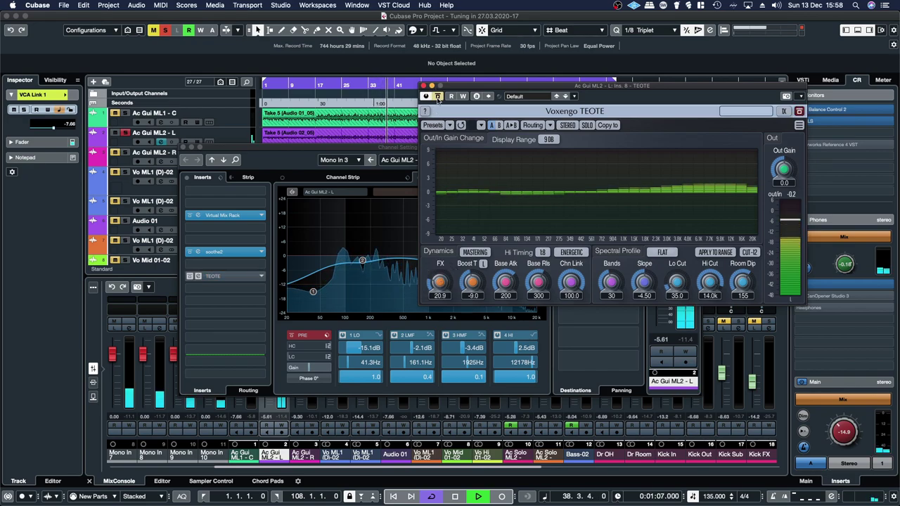
pyautogui.click(437, 97)
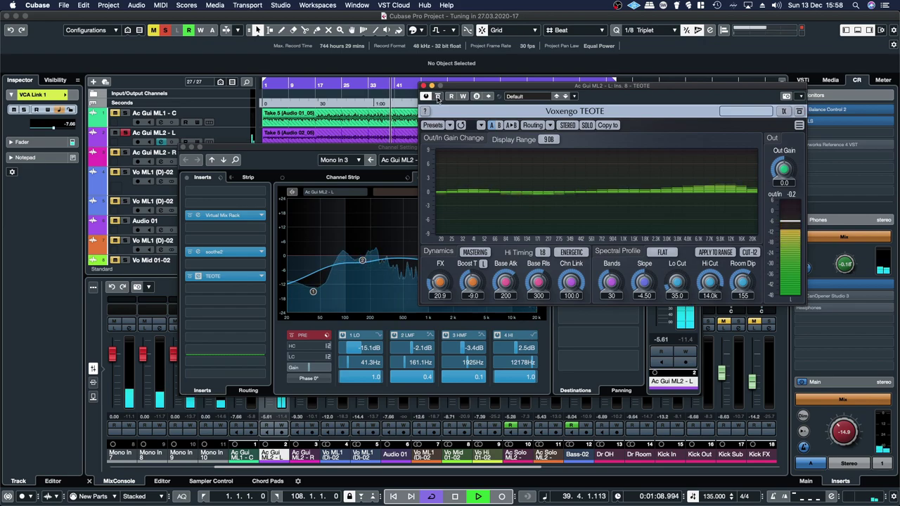
# Step: Set Bands to 37, Lo Cut to 45.3 and Hi Cut to 6.88k, and check the result against bypass
pyautogui.moveTo(610, 282); pyautogui.dragTo(611, 271)
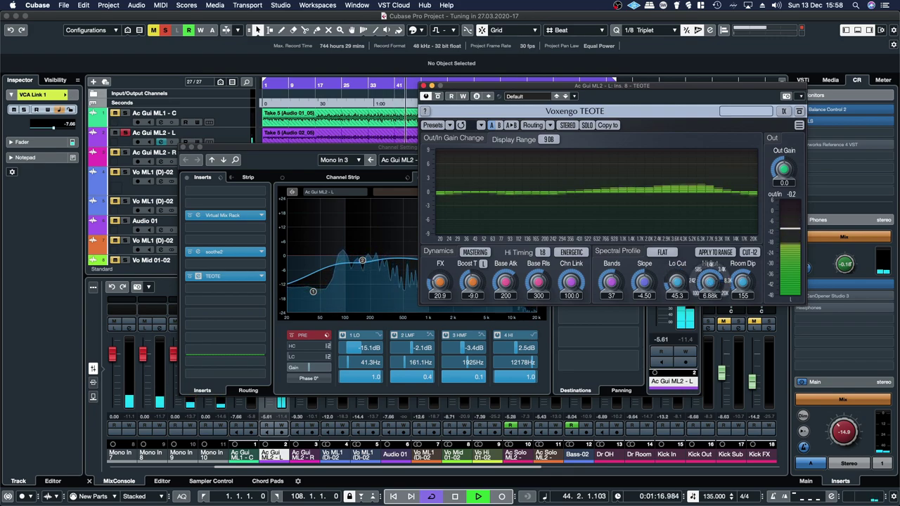
pyautogui.click(438, 96)
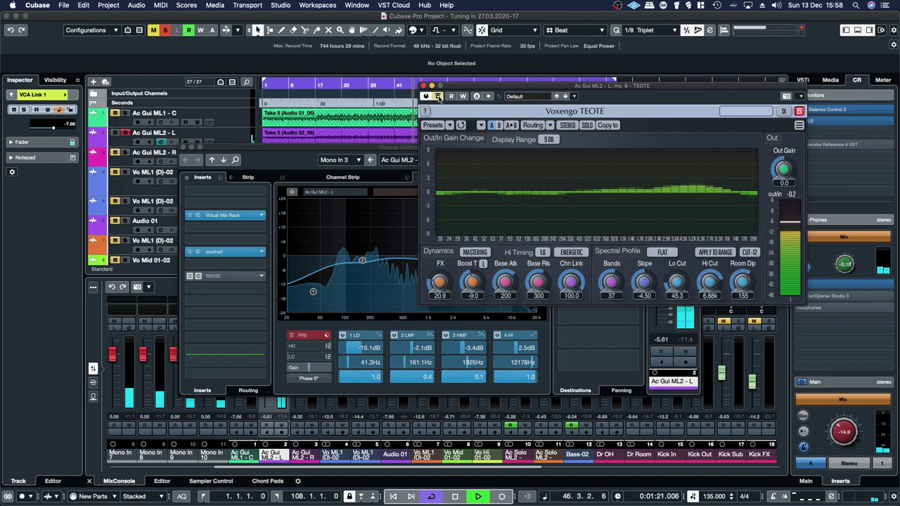
pyautogui.click(438, 97)
# Step: Unsolo Ac Gui ML2 - L and close its TEOTE and channel settings windows
pyautogui.click(423, 86)
pyautogui.click(685, 202)
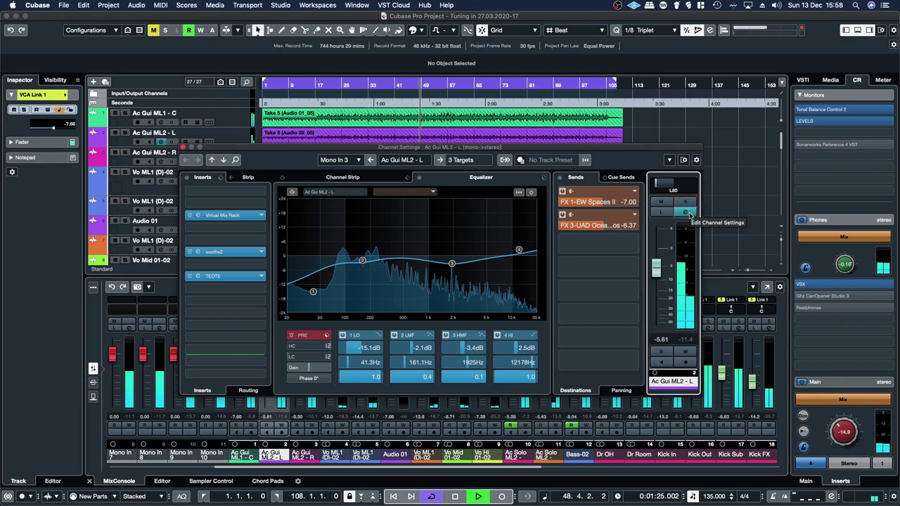
pyautogui.click(184, 149)
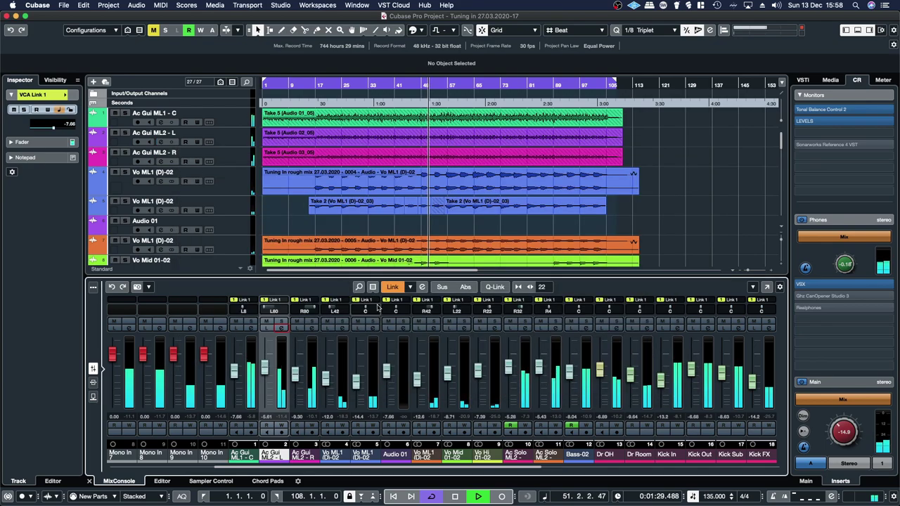
# Step: Add TEOTE in the insert slot below soothe2 on the Ac Gui ML2 - R channel and solo that channel
pyautogui.click(311, 329)
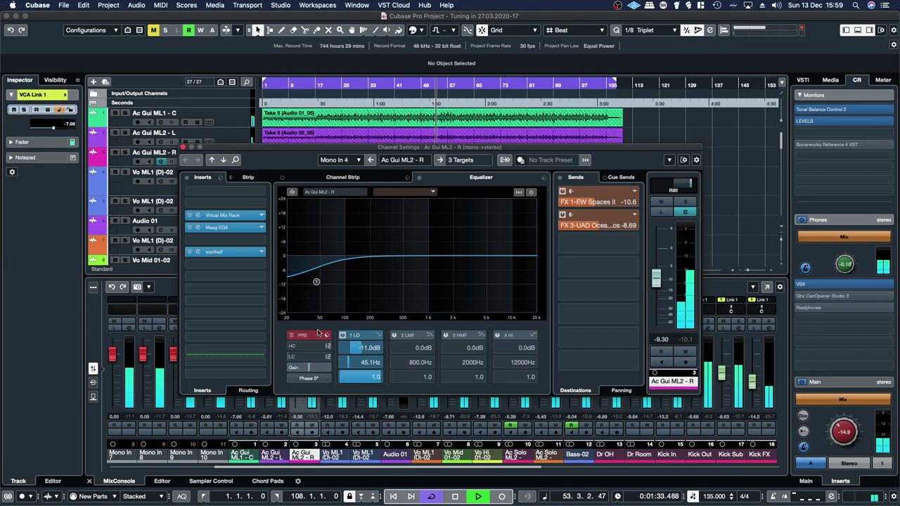
pyautogui.click(260, 291)
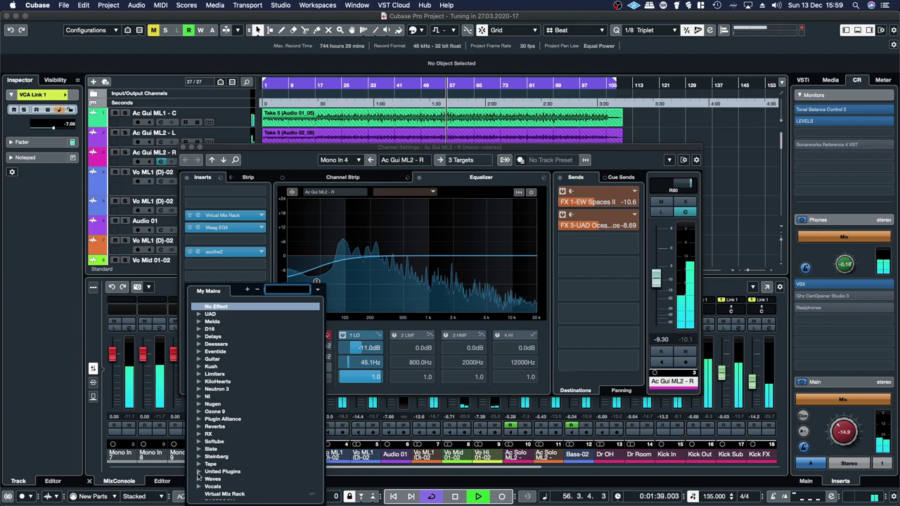
pyautogui.scroll(-5, 251, 432)
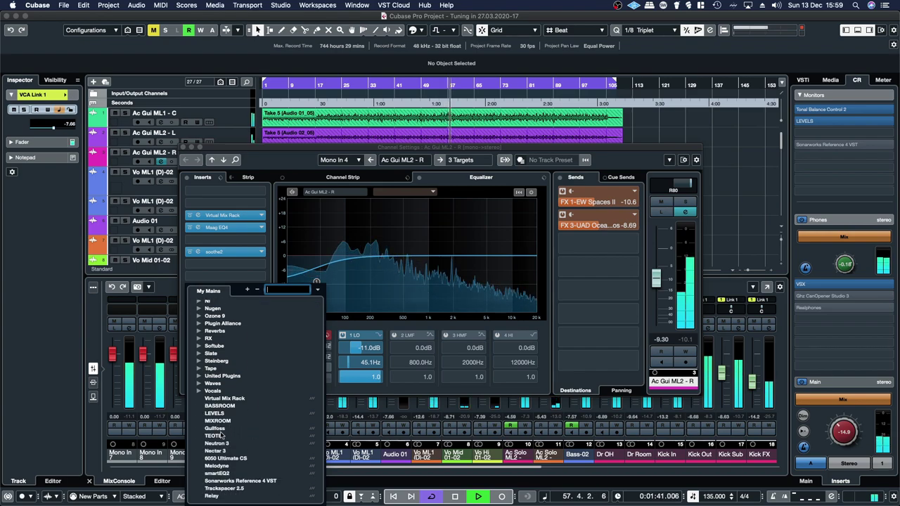
pyautogui.click(252, 434)
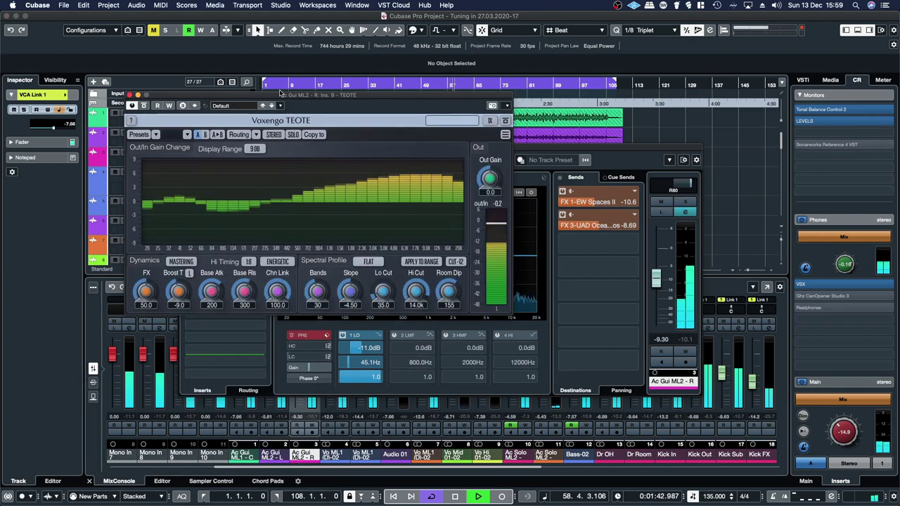
pyautogui.moveTo(279, 96); pyautogui.dragTo(423, 101)
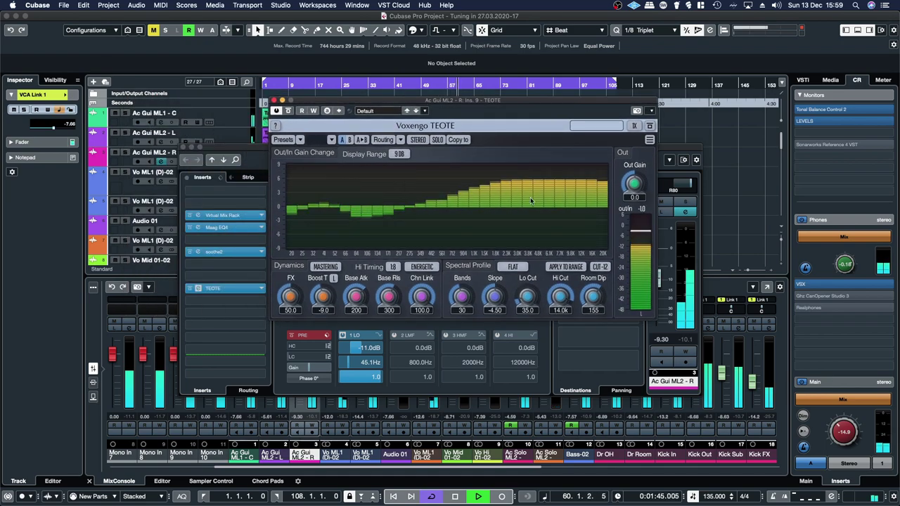
pyautogui.click(685, 202)
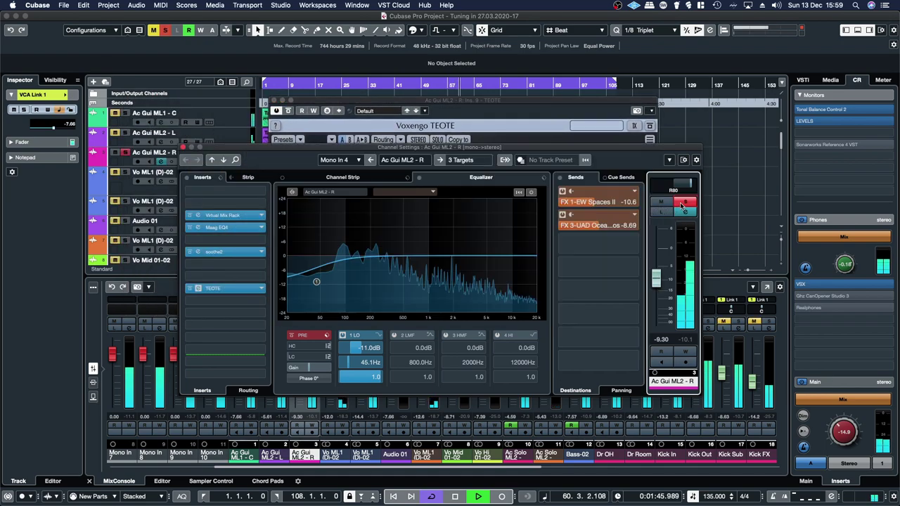
# Step: Set TEOTE's FX amount to 25.4, Lo Cut to 48.0 and Hi Cut to 4.89k, and compare the result against bypass
pyautogui.click(406, 104)
pyautogui.moveTo(289, 296); pyautogui.dragTo(289, 316)
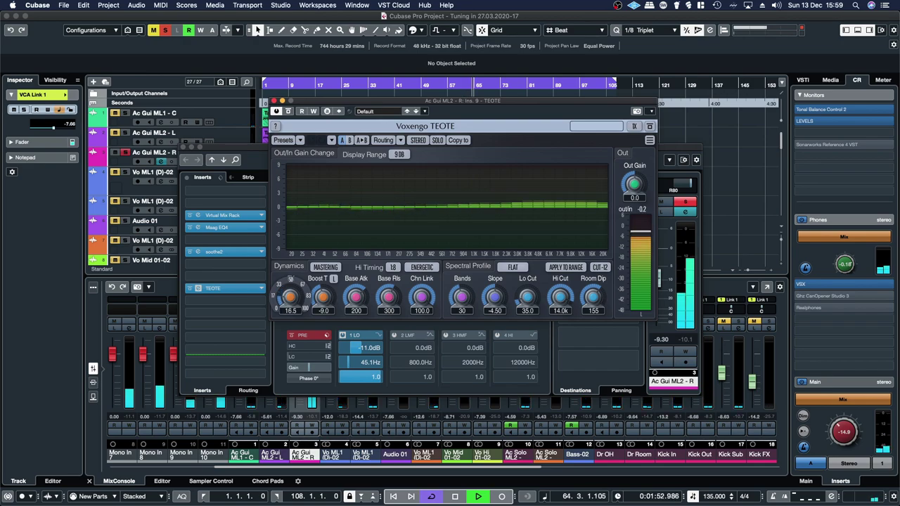
pyautogui.moveTo(289, 318); pyautogui.dragTo(289, 317)
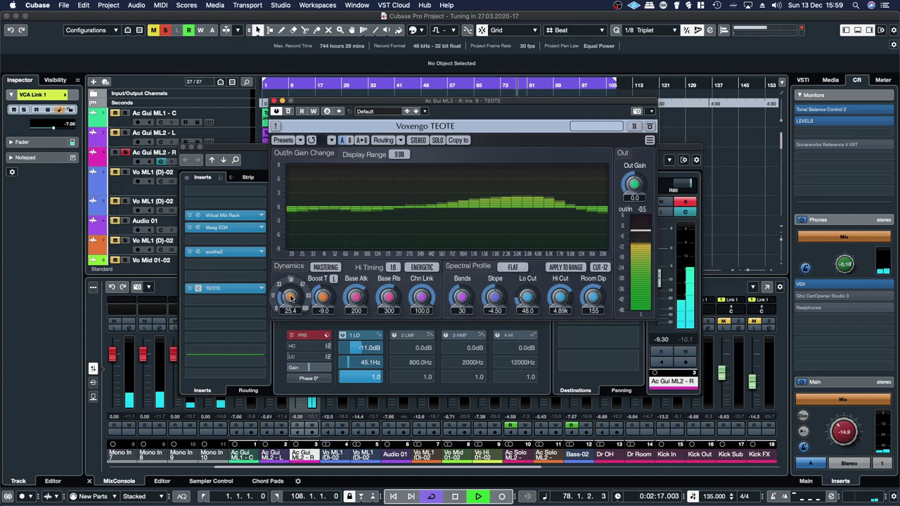
pyautogui.click(289, 113)
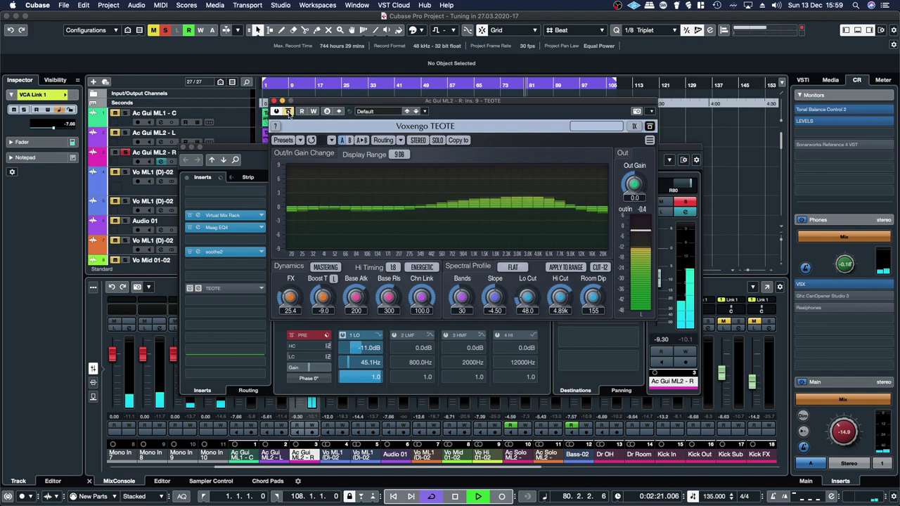
pyautogui.click(288, 113)
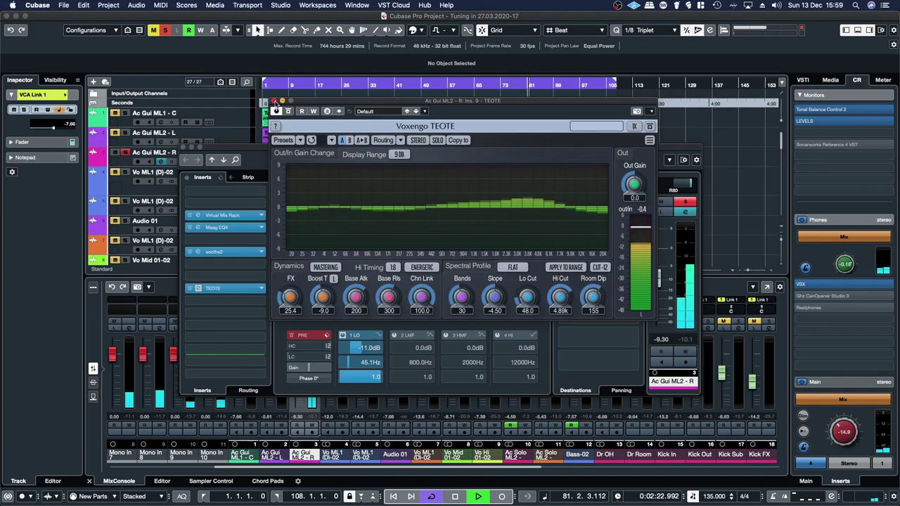
# Step: Close the TEOTE window, unsolo Ac Gui ML2 - R and close its channel settings
pyautogui.click(274, 101)
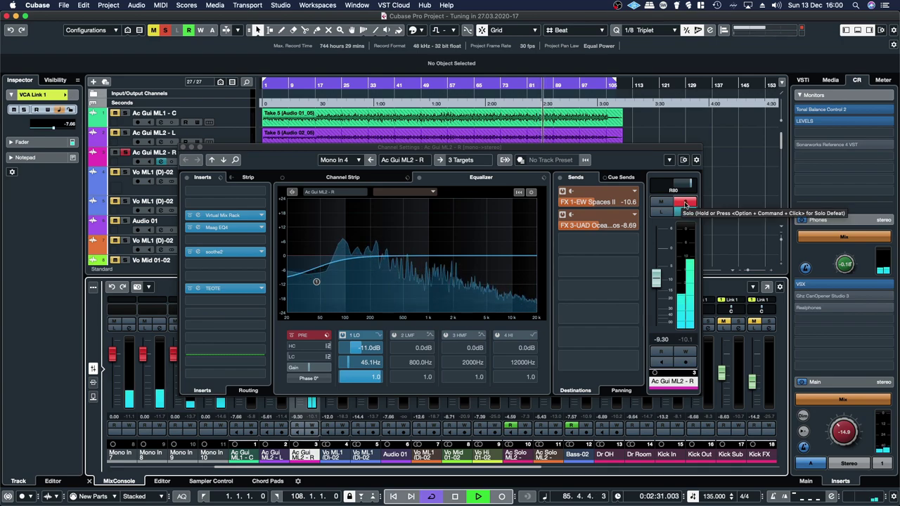
pyautogui.click(686, 203)
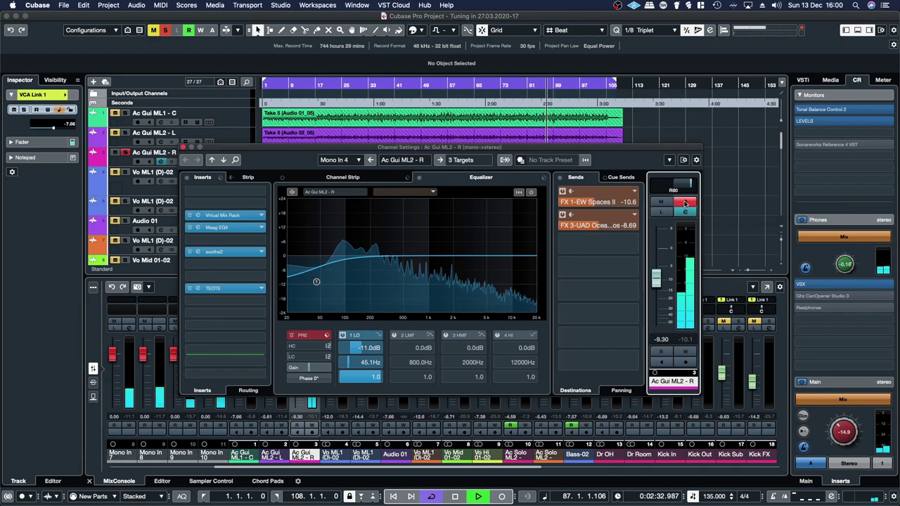
pyautogui.click(686, 203)
pyautogui.click(184, 149)
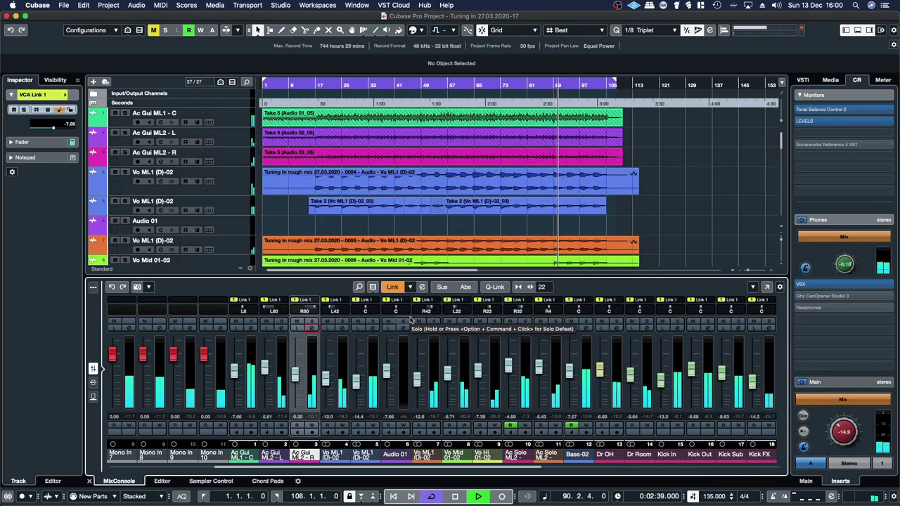
# Step: Add TEOTE to the Vo Grp channel in an insert slot between FireCharger and soothe2, and solo the group
pyautogui.moveTo(429, 469); pyautogui.dragTo(643, 468)
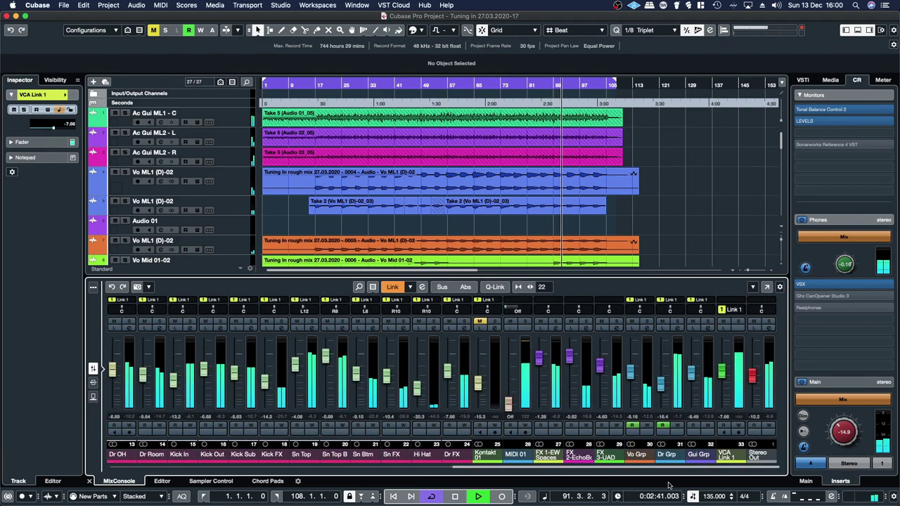
pyautogui.click(645, 335)
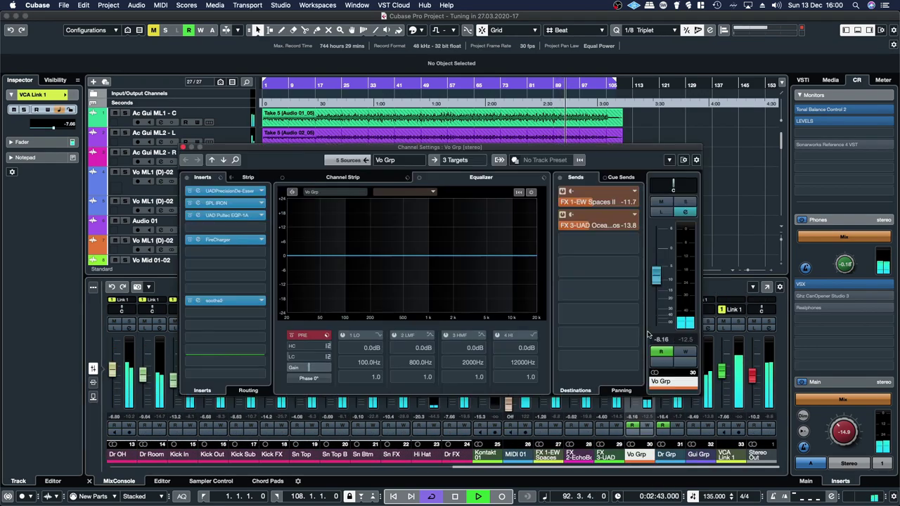
pyautogui.click(262, 264)
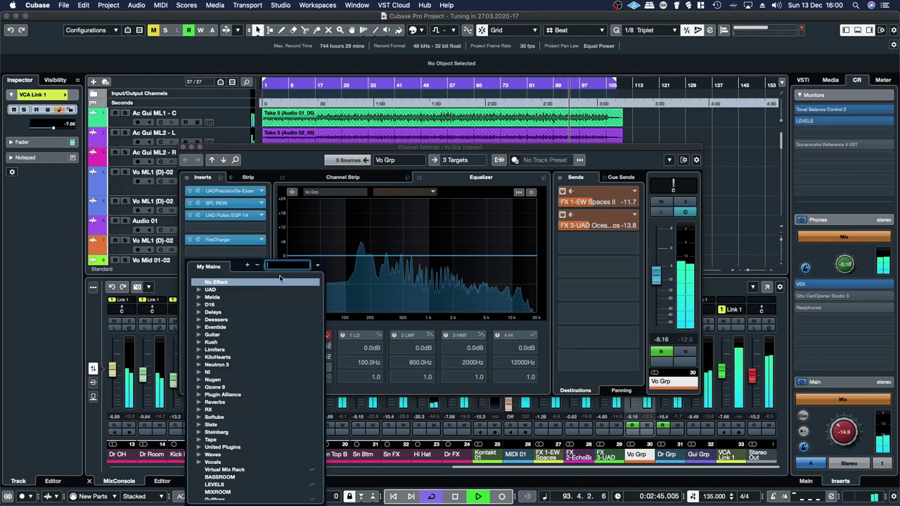
pyautogui.scroll(-3, 235, 412)
pyautogui.click(215, 467)
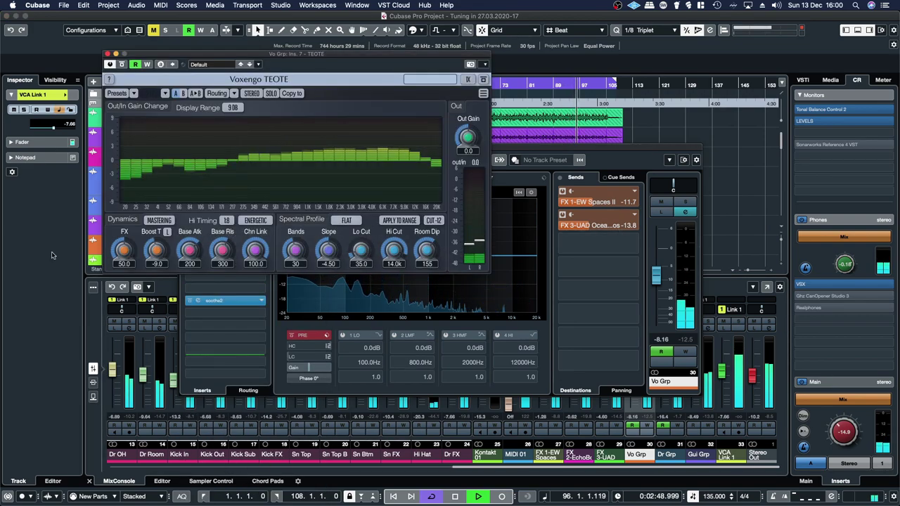
pyautogui.click(686, 202)
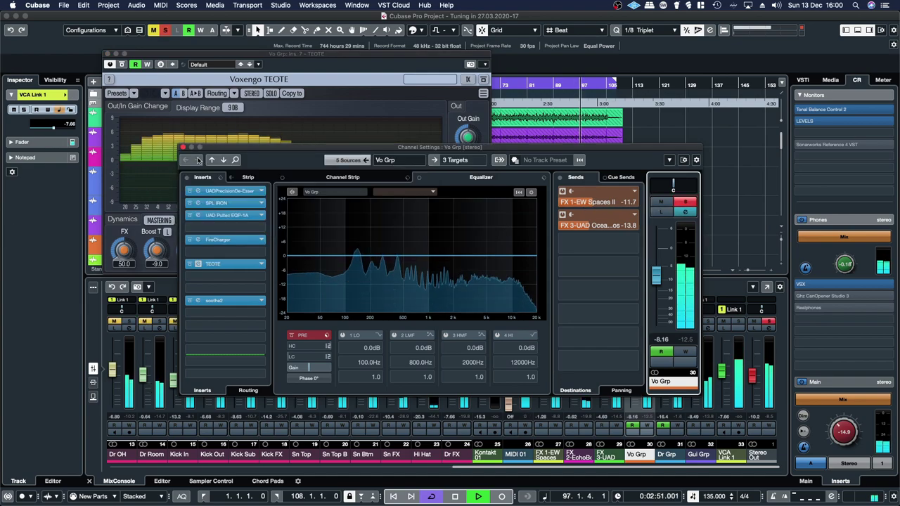
# Step: Set TEOTE's FX to 22.3, Lo Cut to 53.1 and Hi Cut to 7.36k on Vo Grp, and compare against bypass from around bar 80
pyautogui.click(181, 56)
pyautogui.moveTo(123, 249); pyautogui.dragTo(123, 269)
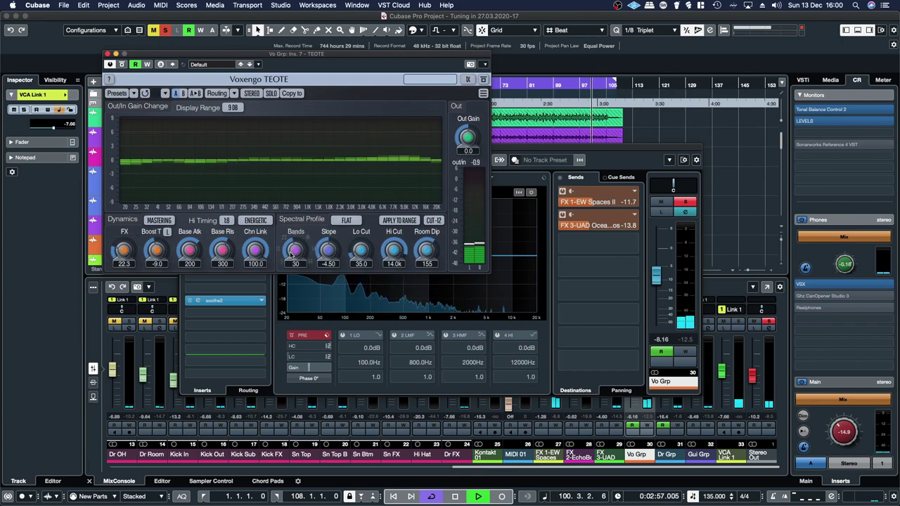
pyautogui.moveTo(359, 254); pyautogui.dragTo(359, 249)
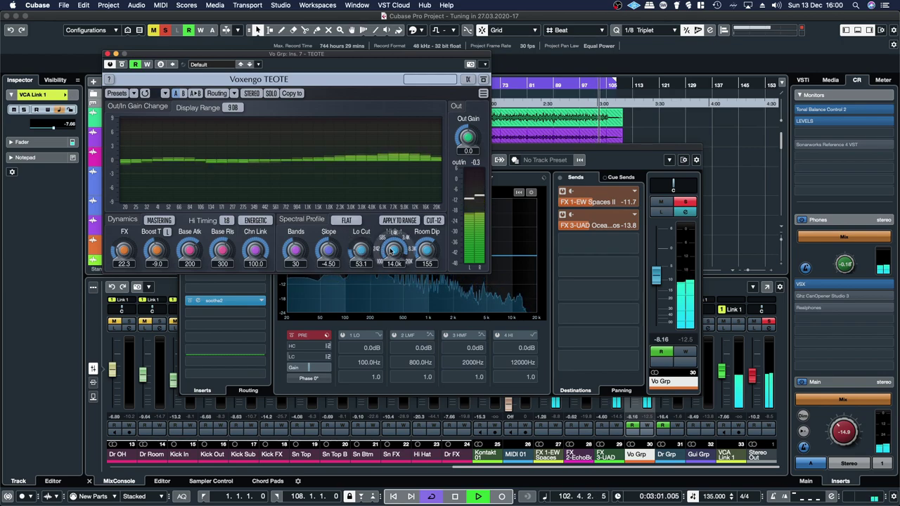
pyautogui.moveTo(394, 251); pyautogui.dragTo(393, 255)
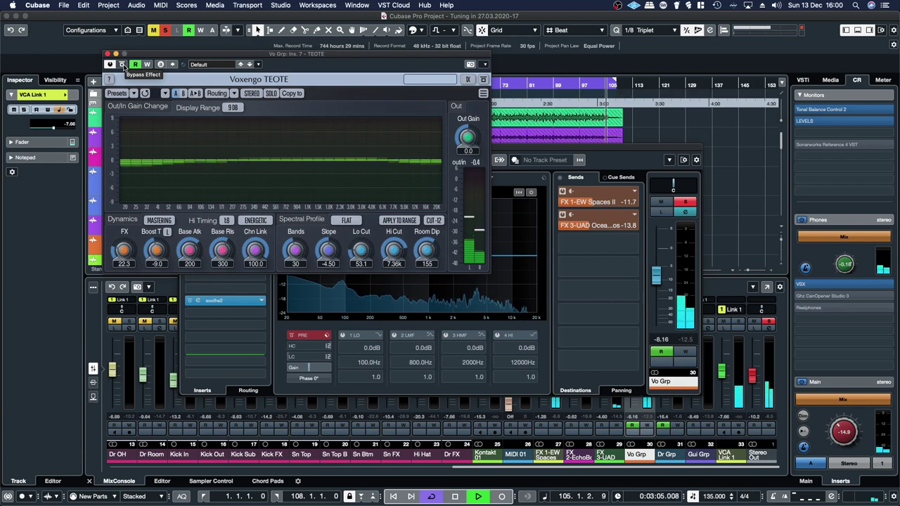
pyautogui.click(518, 84)
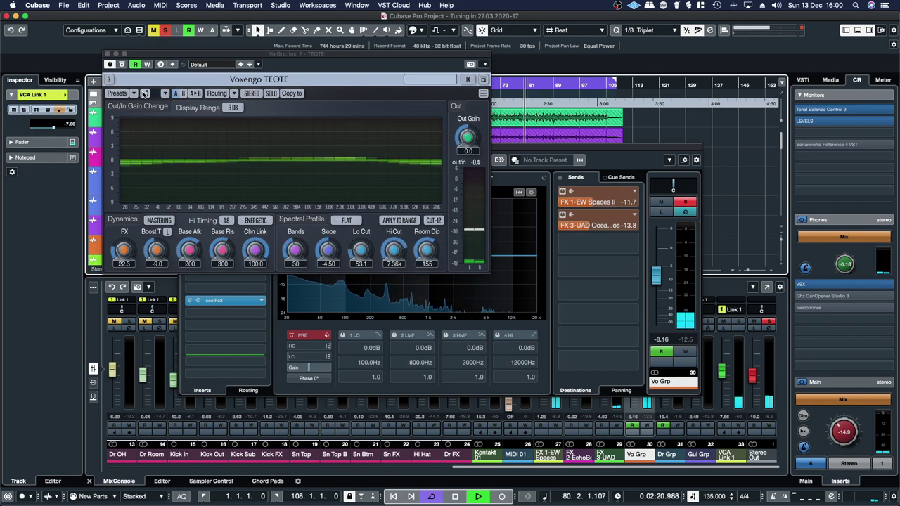
pyautogui.click(123, 65)
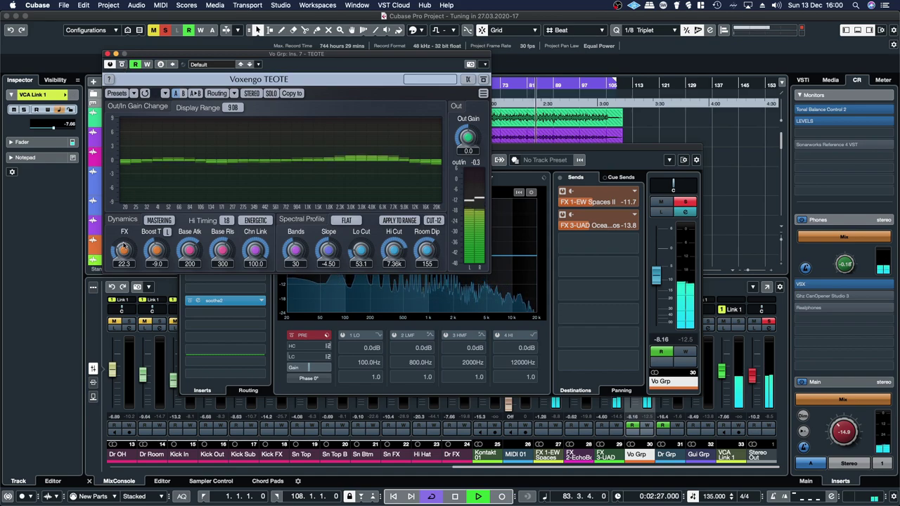
# Step: Raise TEOTE's FX to 25.7, switch the timing mode to Controlled, and compare the vocal group against bypass
pyautogui.moveTo(124, 249); pyautogui.dragTo(124, 249)
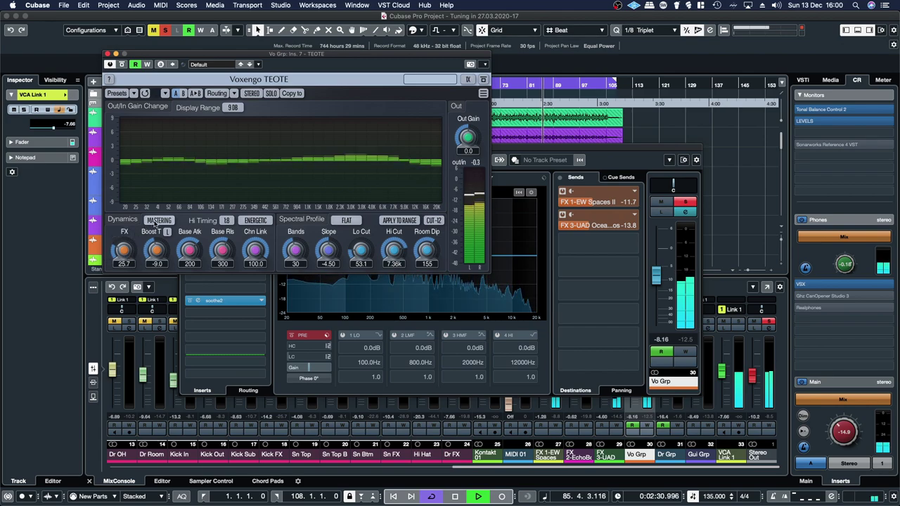
pyautogui.click(270, 222)
pyautogui.click(251, 183)
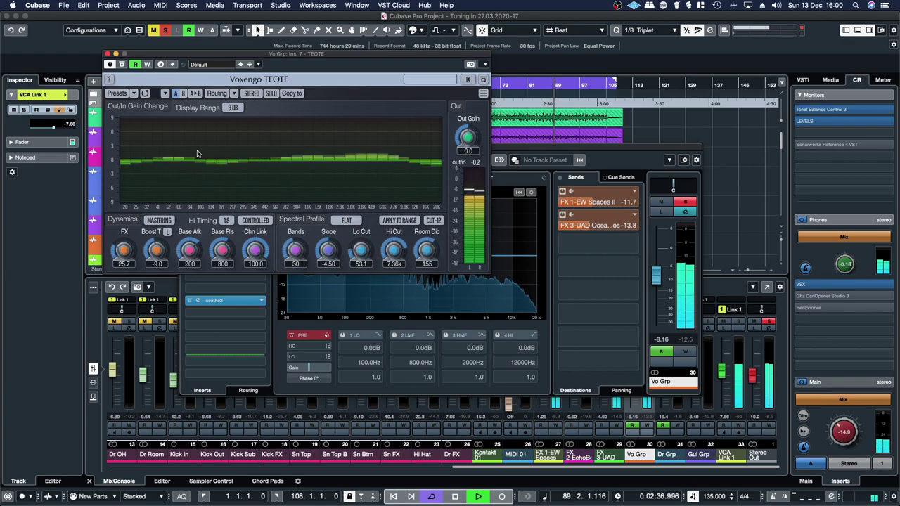
pyautogui.click(121, 65)
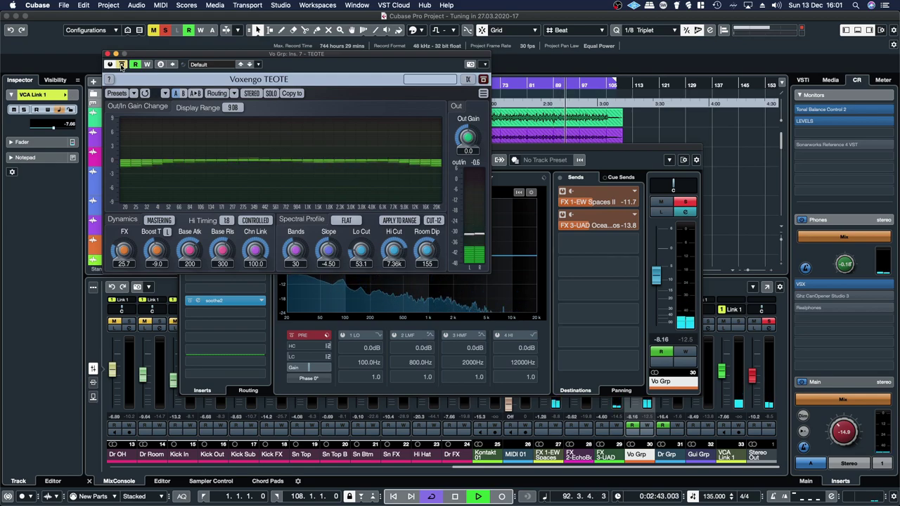
pyautogui.click(122, 66)
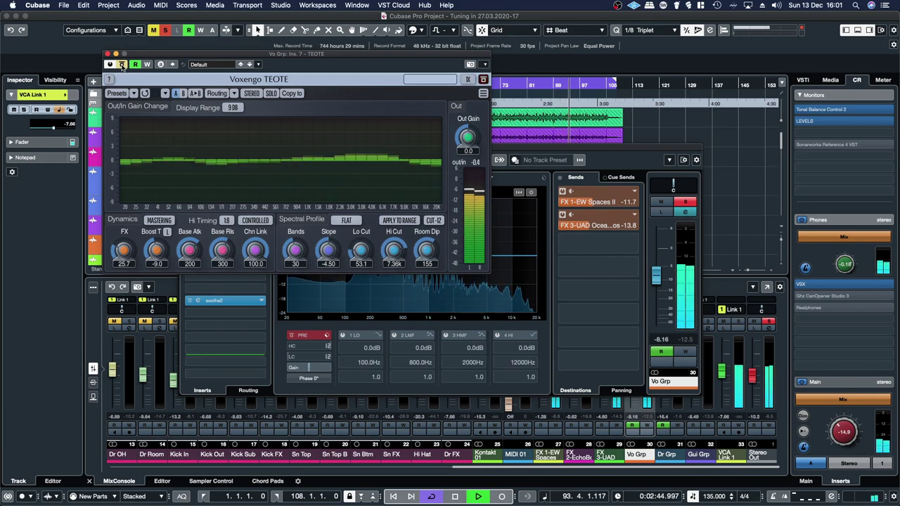
# Step: Close the TEOTE window, unsolo Vo Grp and close its channel settings
pyautogui.click(107, 54)
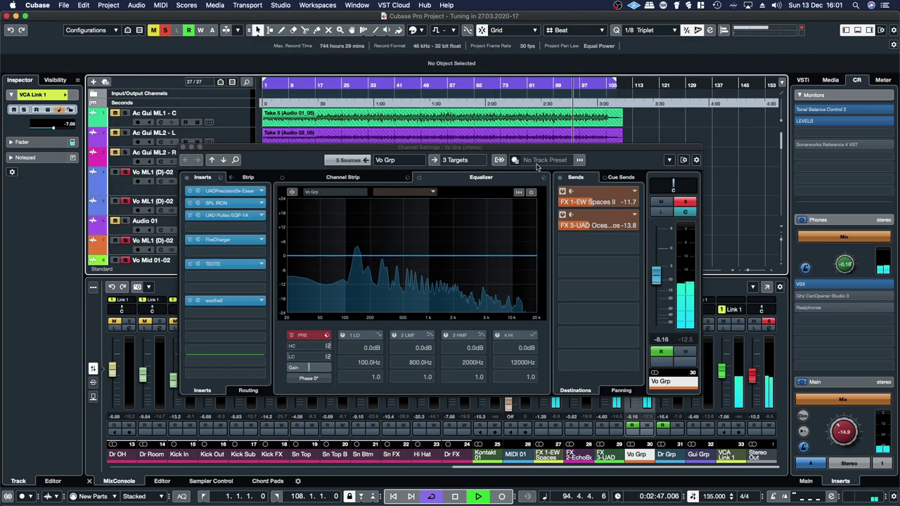
pyautogui.click(692, 202)
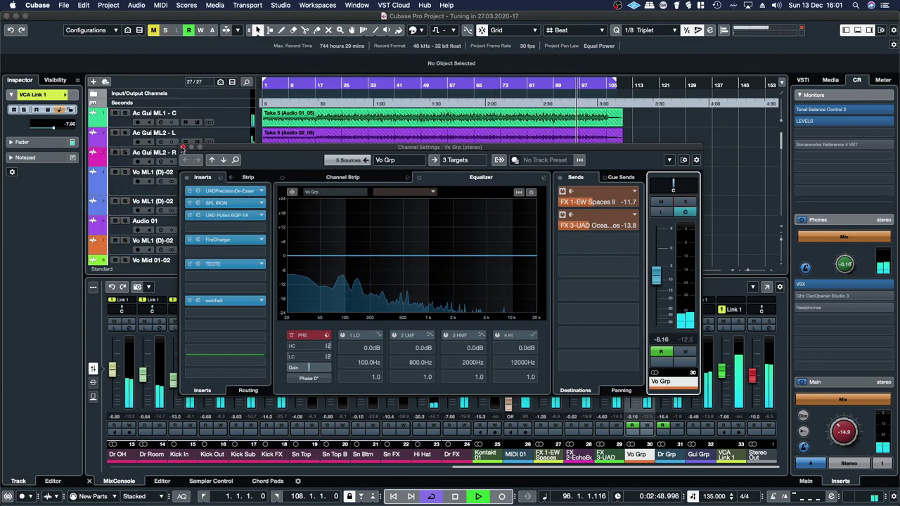
pyautogui.click(183, 147)
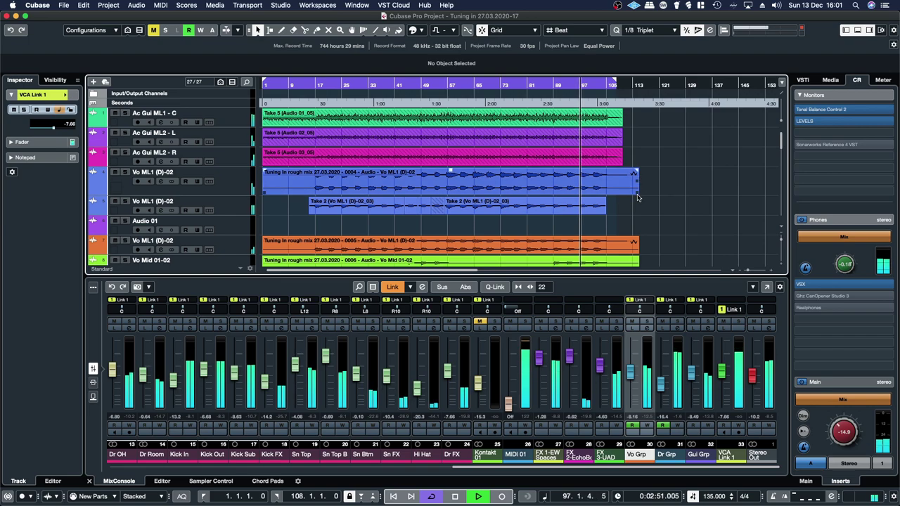
# Step: Trim the ends of the Vo ML1 (D)-02, Vo Mid 01-02 and Vo Hi 01-02 clips back to about bar 107
pyautogui.moveTo(634, 192); pyautogui.dragTo(601, 200)
pyautogui.click(601, 200)
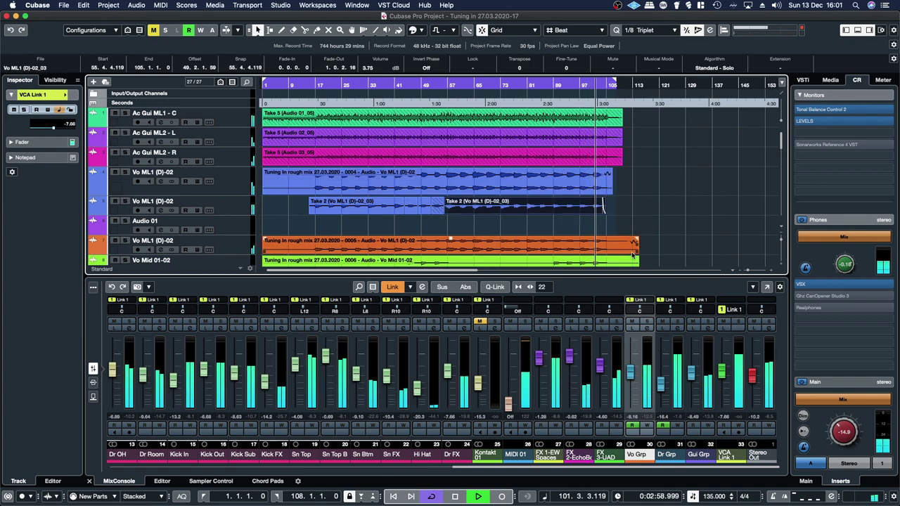
pyautogui.moveTo(638, 251); pyautogui.dragTo(609, 242)
pyautogui.scroll(-3, 622, 239)
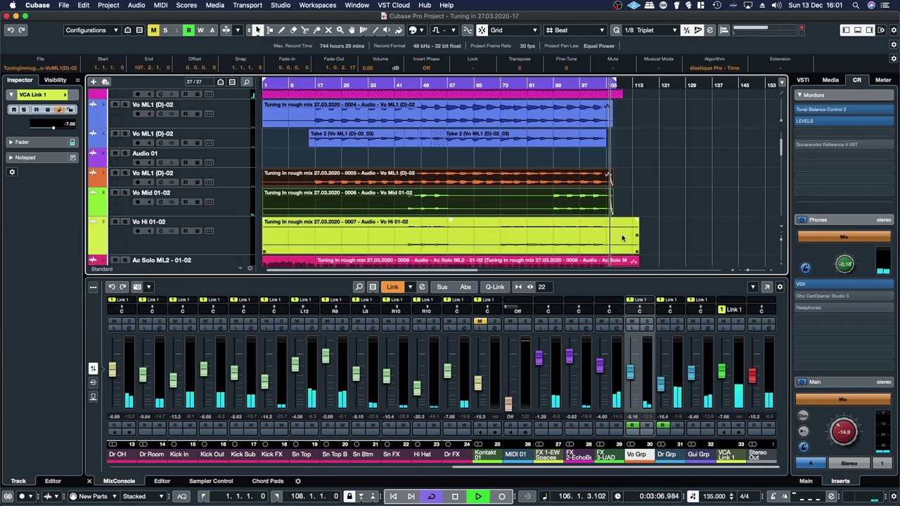
pyautogui.moveTo(637, 251); pyautogui.dragTo(610, 251)
# Step: Trim the end of the Vo Mid 01-02 clip back to bar 105 and play the ending from about bar 104
pyautogui.click(600, 91)
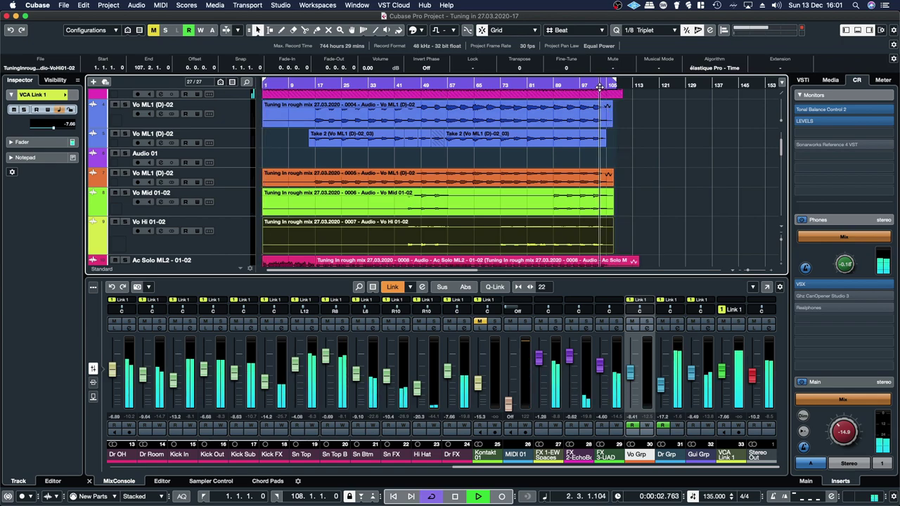
pyautogui.scroll(10, 619, 229)
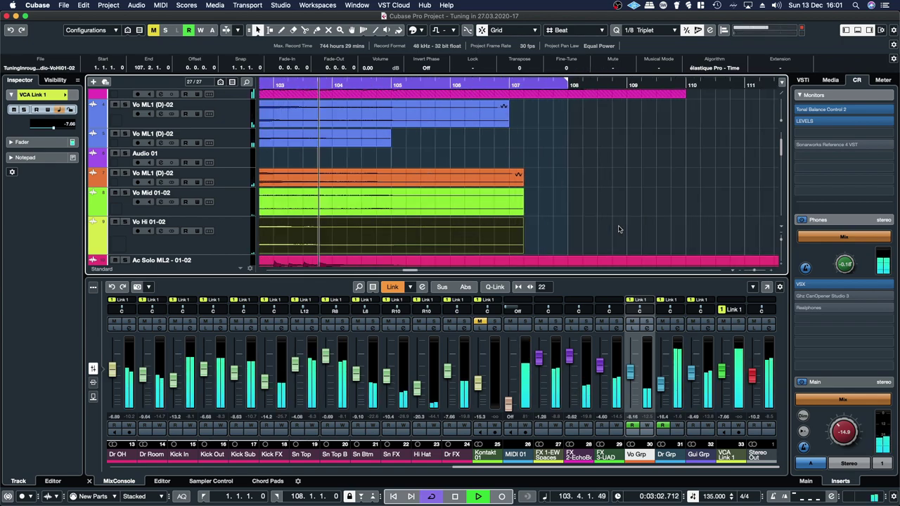
pyautogui.scroll(-3, 618, 229)
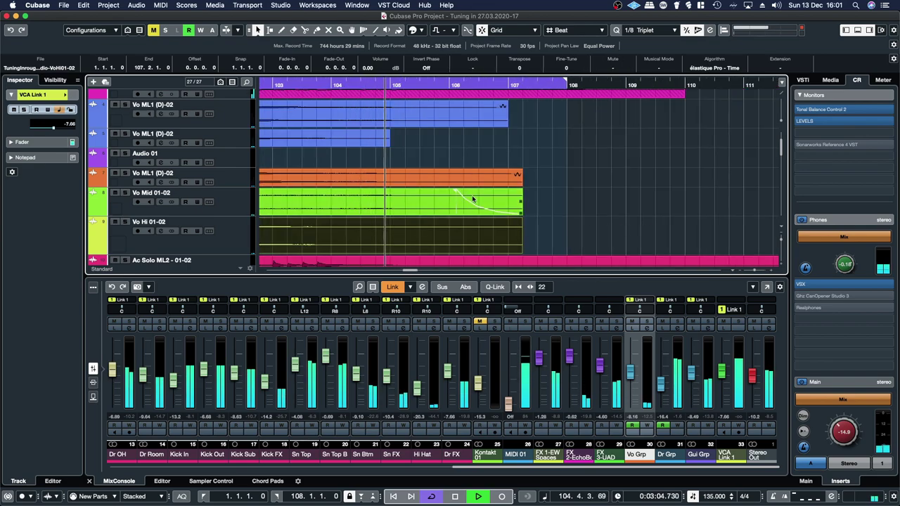
pyautogui.press('space')
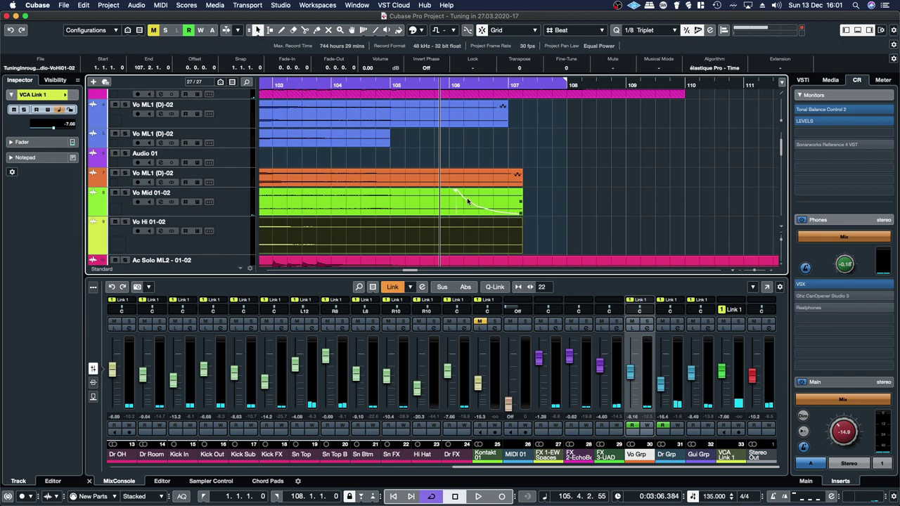
pyautogui.moveTo(457, 194); pyautogui.dragTo(390, 211)
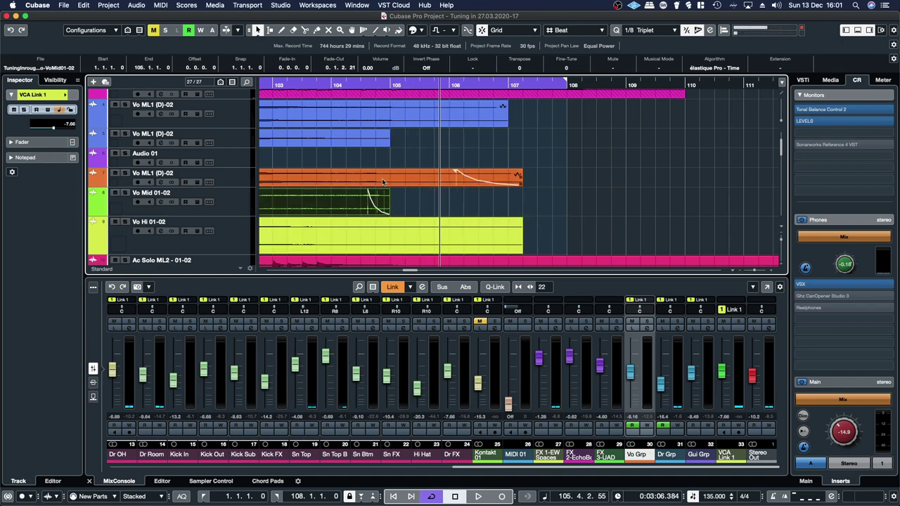
pyautogui.doubleClick(352, 83)
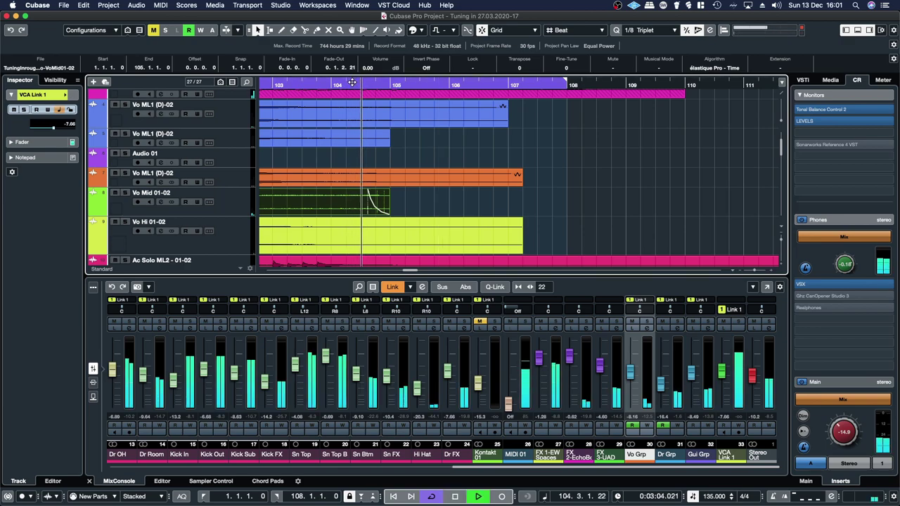
pyautogui.press('space')
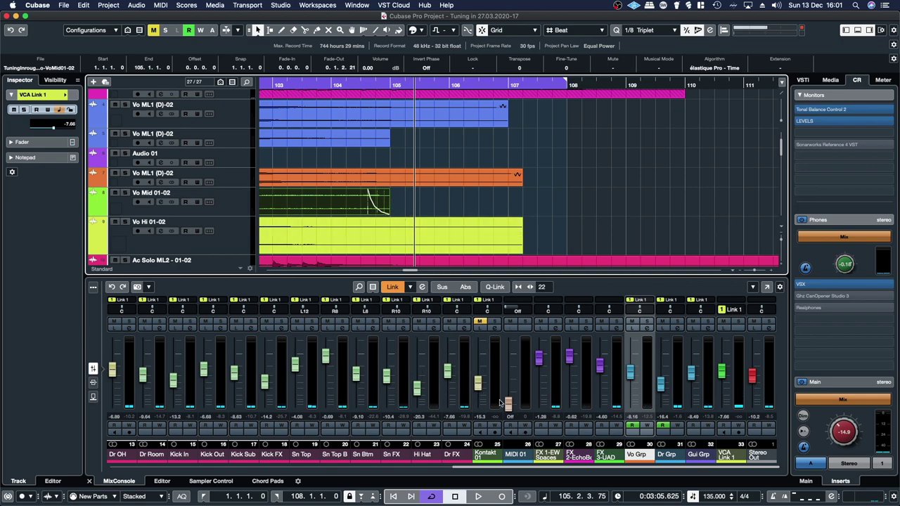
# Step: Restart playback near bar 108 and insert TEOTE in the slot below FireCharger on the Ac Solo ML2 - 01-02 channel
pyautogui.moveTo(523, 471); pyautogui.dragTo(212, 416)
pyautogui.hscroll(3, 211, 417)
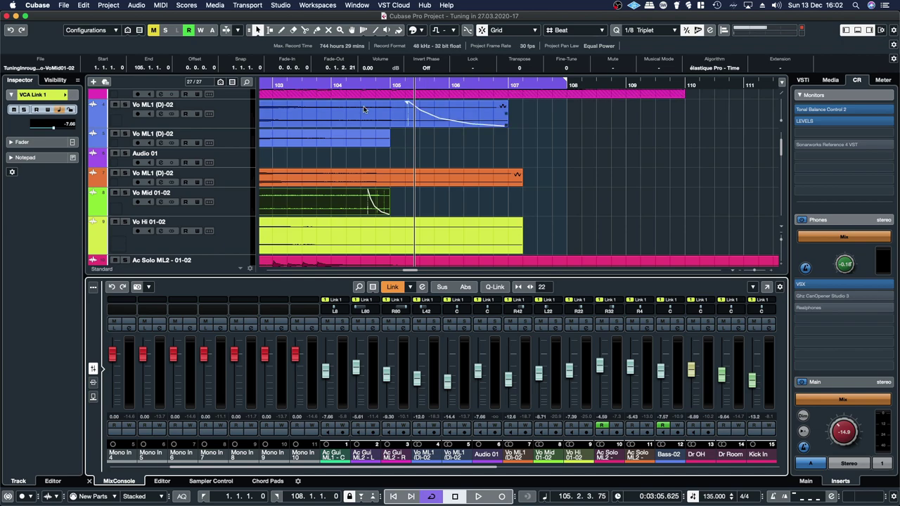
pyautogui.click(552, 87)
pyautogui.press('space')
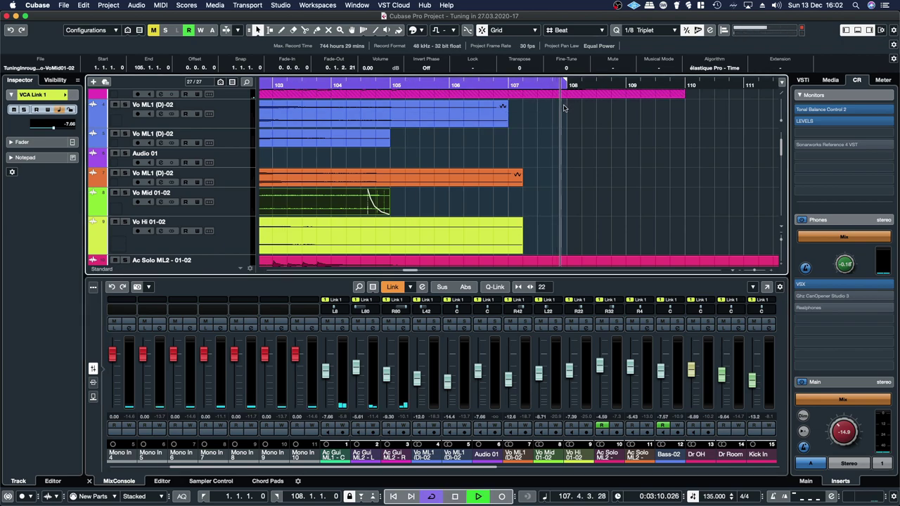
pyautogui.click(616, 327)
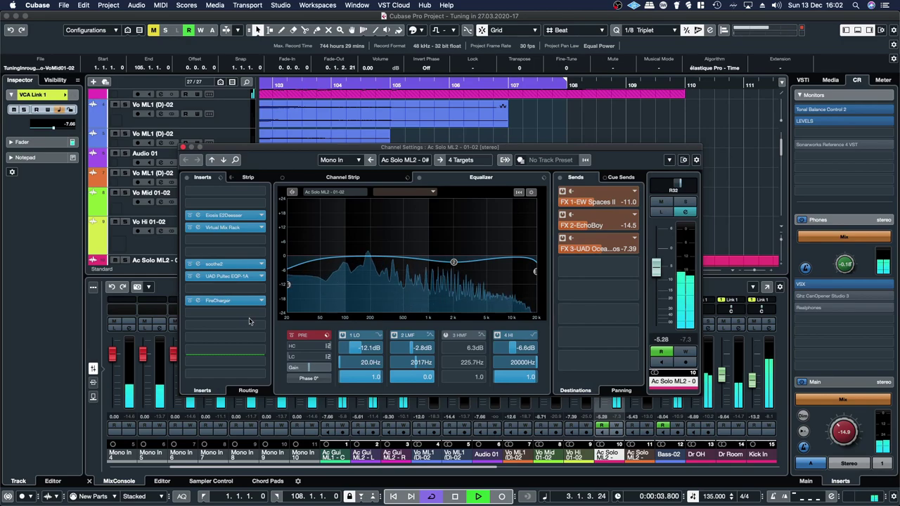
pyautogui.click(224, 312)
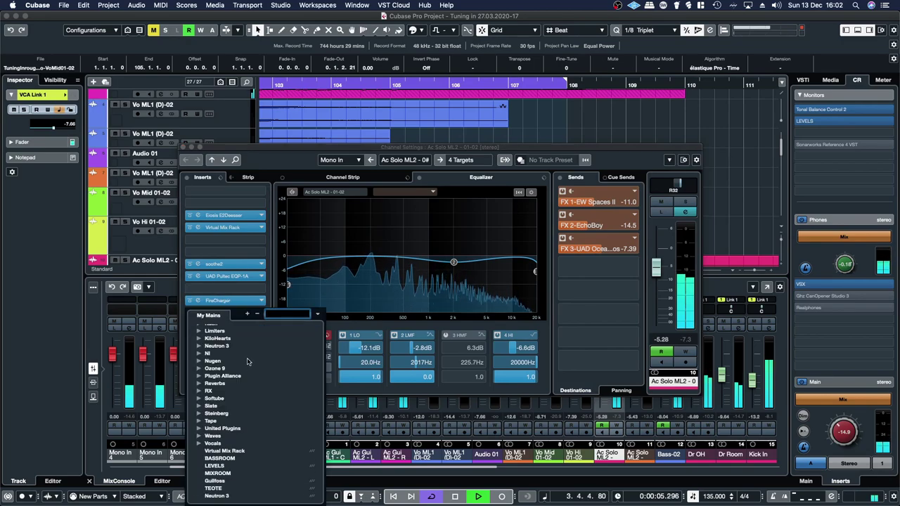
pyautogui.click(213, 488)
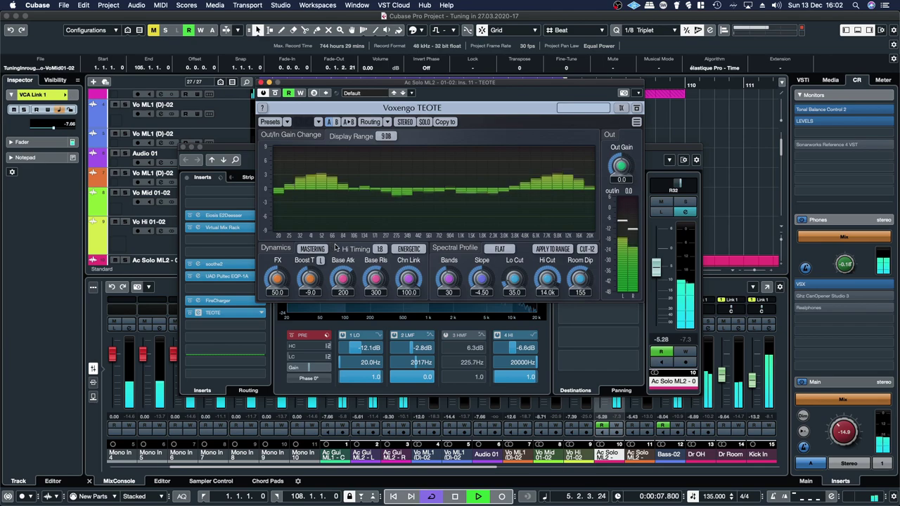
# Step: Solo Ac Solo ML2 - 01-02, set TEOTE's FX to 30.4 and Bands to 35, and unsolo the channel
pyautogui.click(685, 201)
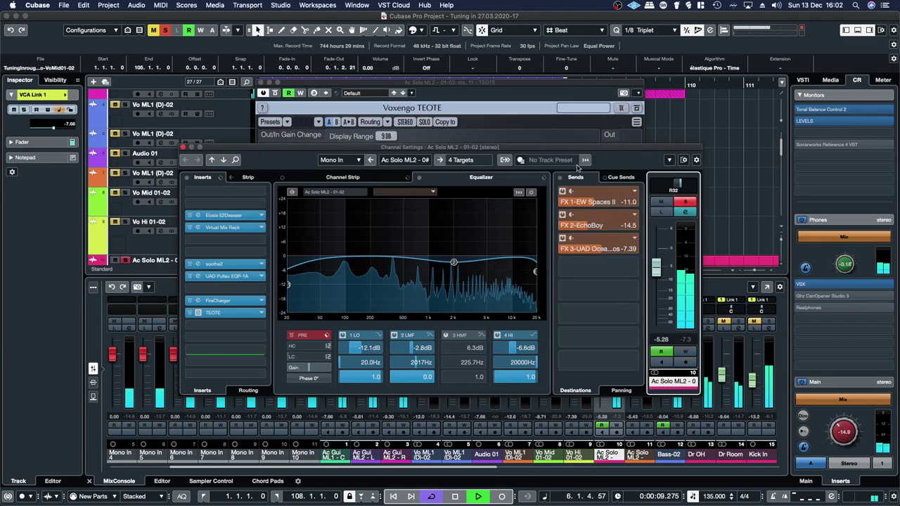
pyautogui.click(444, 113)
pyautogui.moveTo(267, 277); pyautogui.dragTo(267, 282)
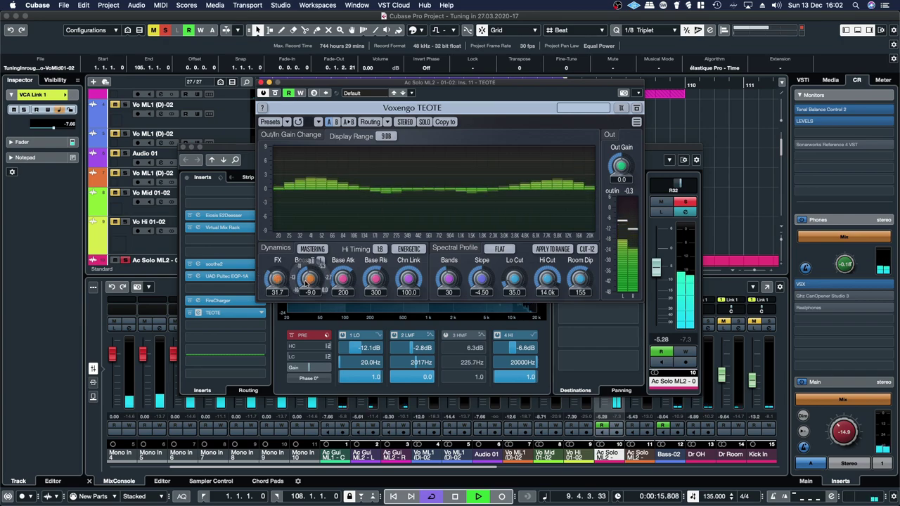
pyautogui.moveTo(447, 283); pyautogui.dragTo(447, 276)
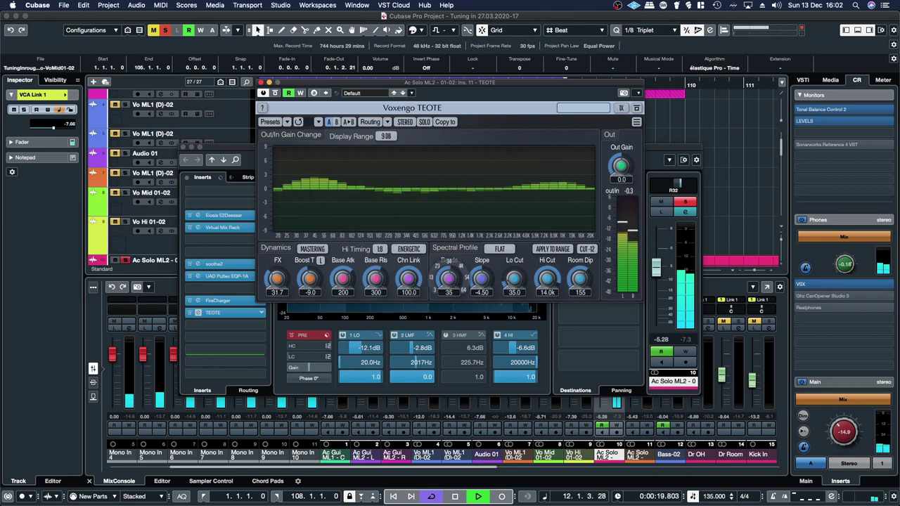
pyautogui.moveTo(277, 280); pyautogui.dragTo(277, 279)
pyautogui.click(684, 203)
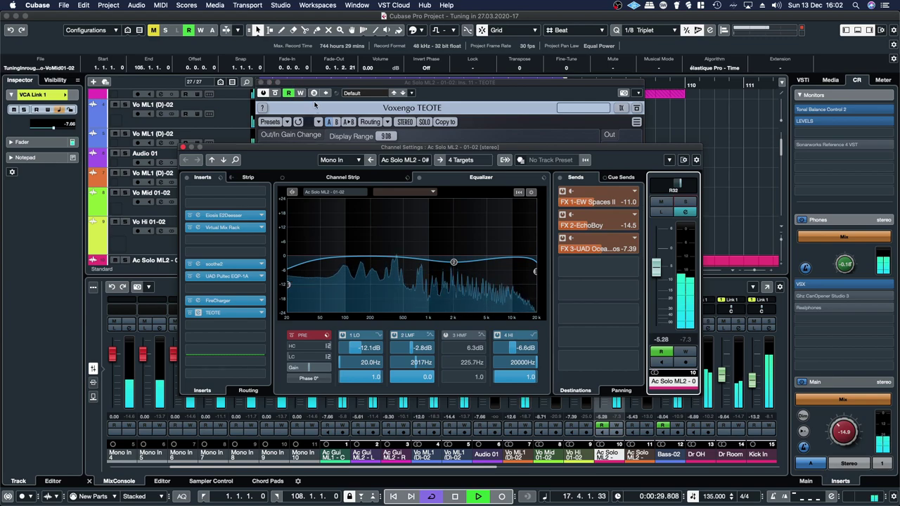
# Step: Close the TEOTE window and play the full mix from bar 1
pyautogui.click(261, 83)
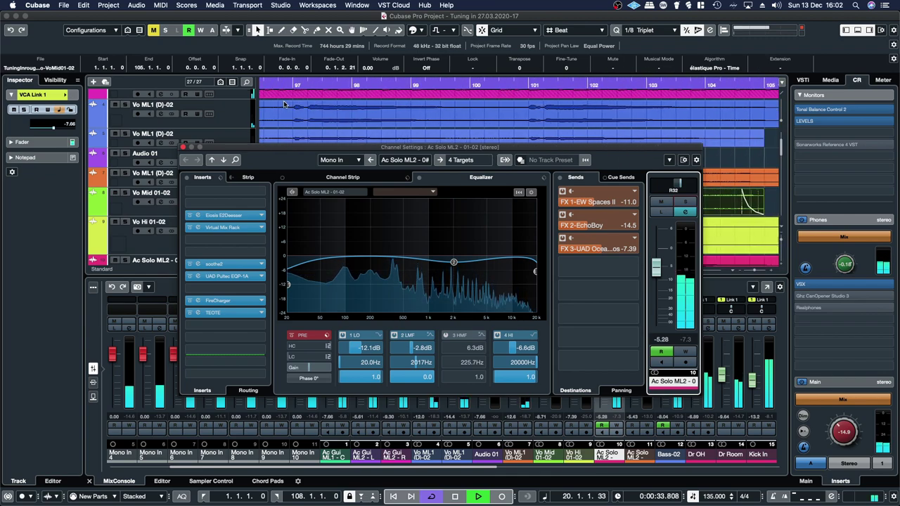
pyautogui.hscroll(-15, 287, 105)
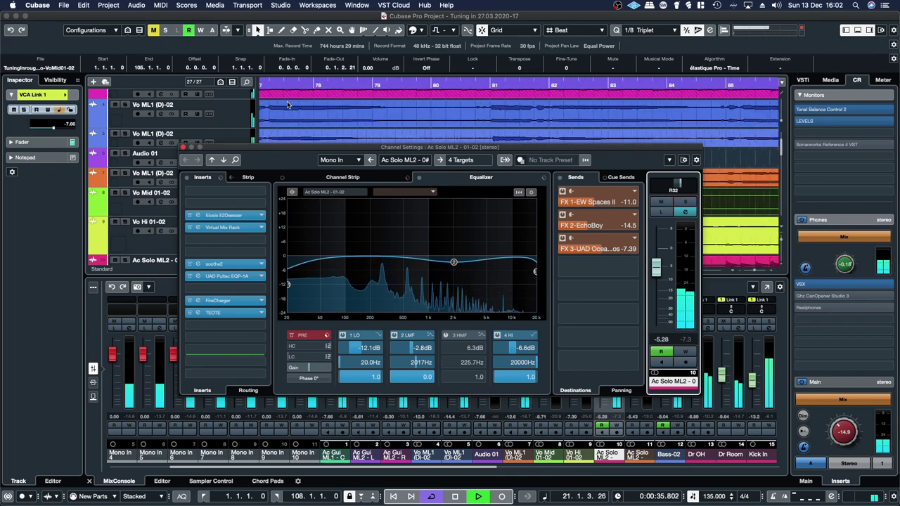
pyautogui.scroll(-5, 287, 104)
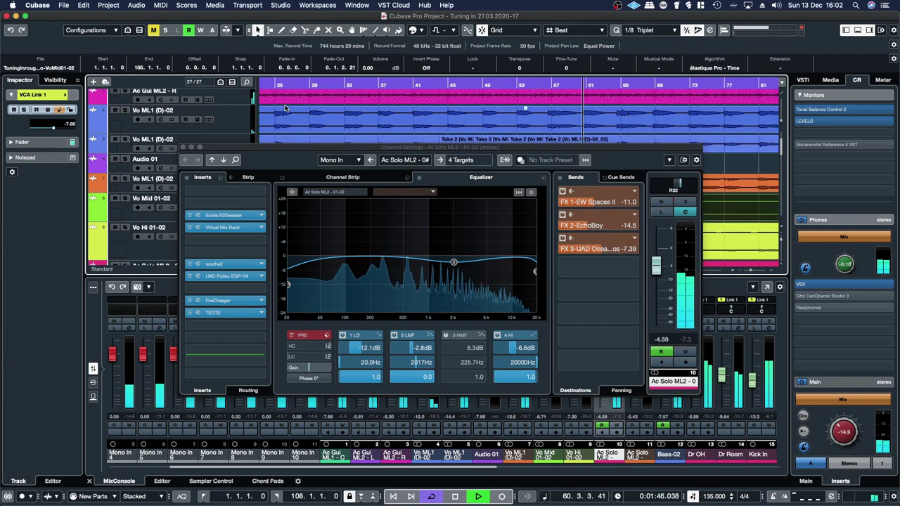
pyautogui.hscroll(-10, 285, 108)
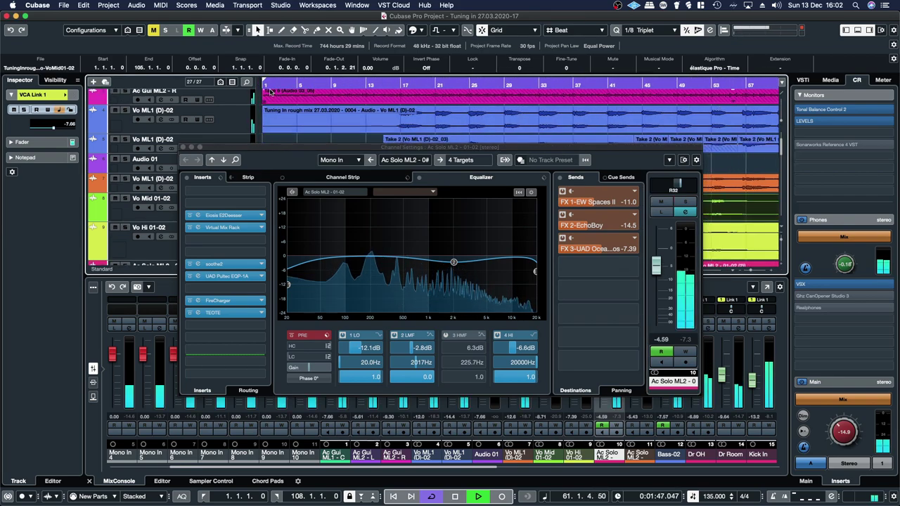
pyautogui.click(263, 82)
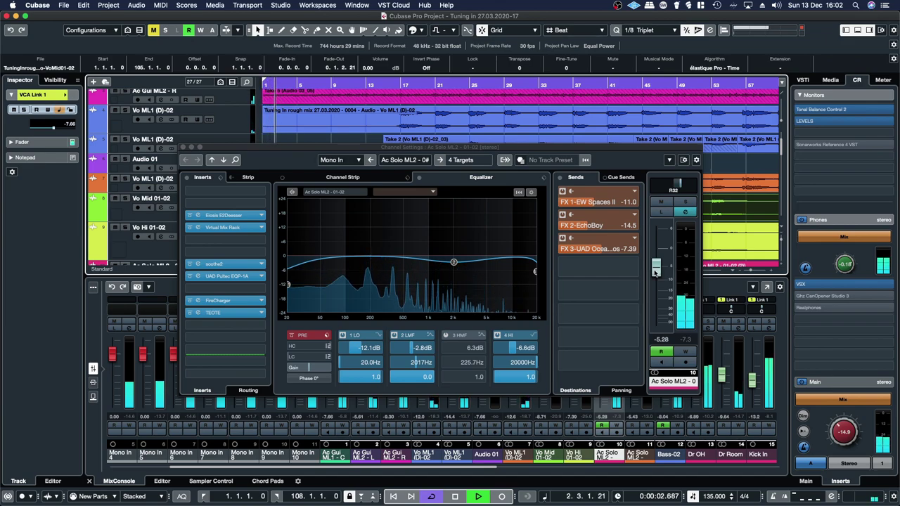
# Step: Set TEOTE's Boost T to -9.8, Hi Cut to 10.6k and Out Gain to 0.8, and close the plug-in and channel settings
pyautogui.click(221, 312)
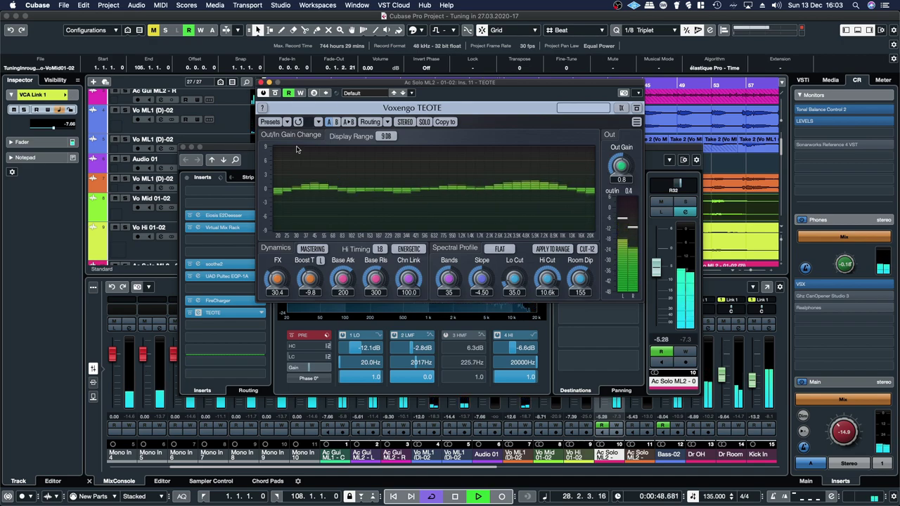
pyautogui.click(260, 83)
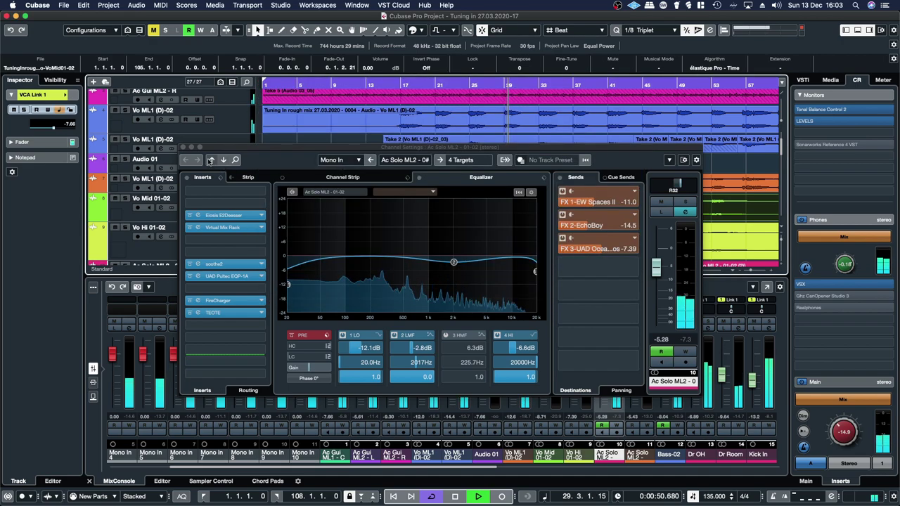
pyautogui.click(186, 151)
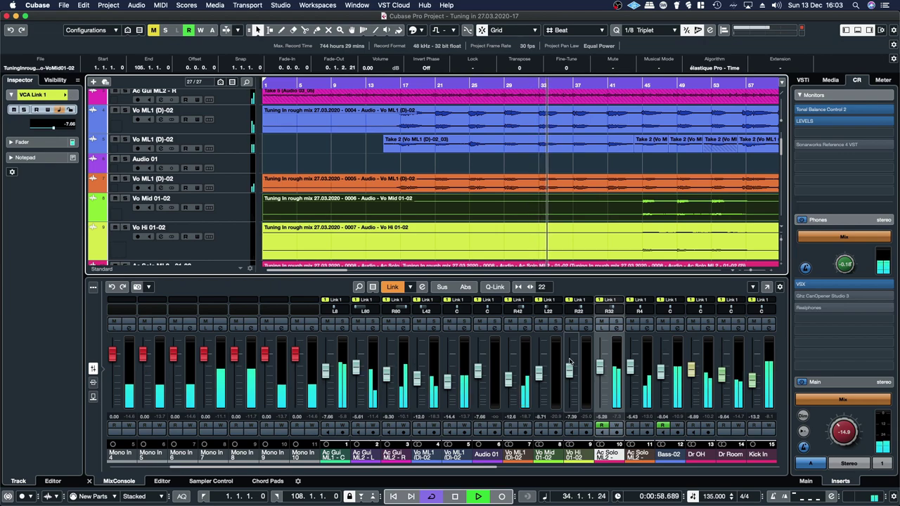
# Step: Insert TEOTE below FireCharger, leaving one empty slot between them, on the neighbouring Ac Solo ML2 channel 11
pyautogui.click(647, 328)
pyautogui.click(260, 277)
pyautogui.scroll(-5, 268, 383)
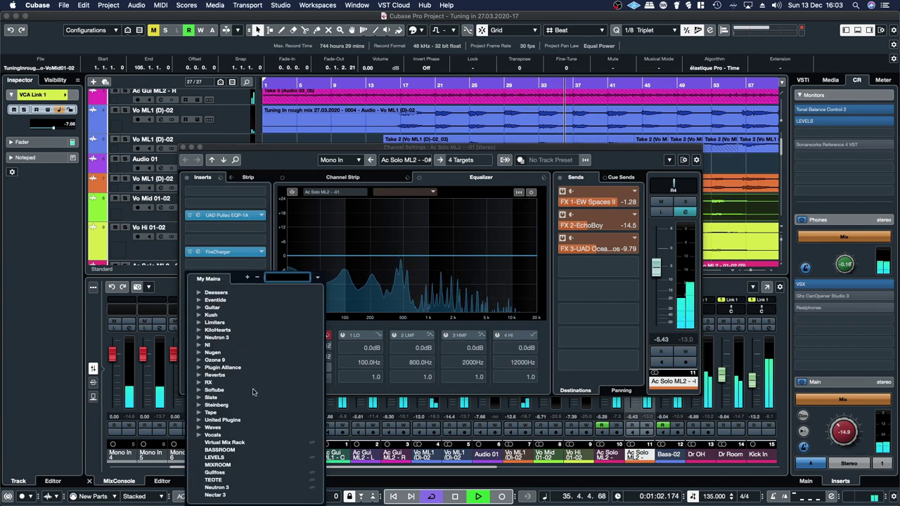
pyautogui.click(220, 490)
# Step: Set TEOTE's FX to 28.2, Hi Cut to 8.50k, Bands to 40 and Out Gain to -0.5, and close its window
pyautogui.moveTo(277, 279); pyautogui.dragTo(277, 304)
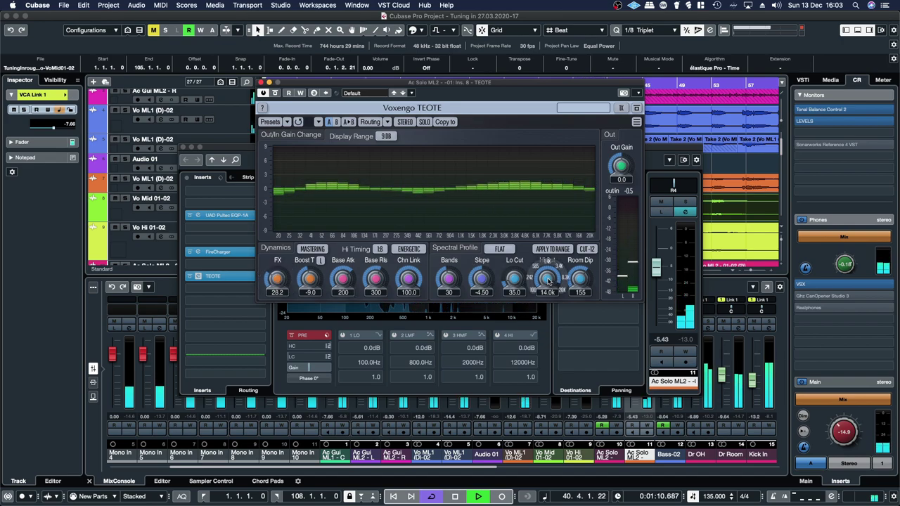
pyautogui.moveTo(547, 278); pyautogui.dragTo(547, 288)
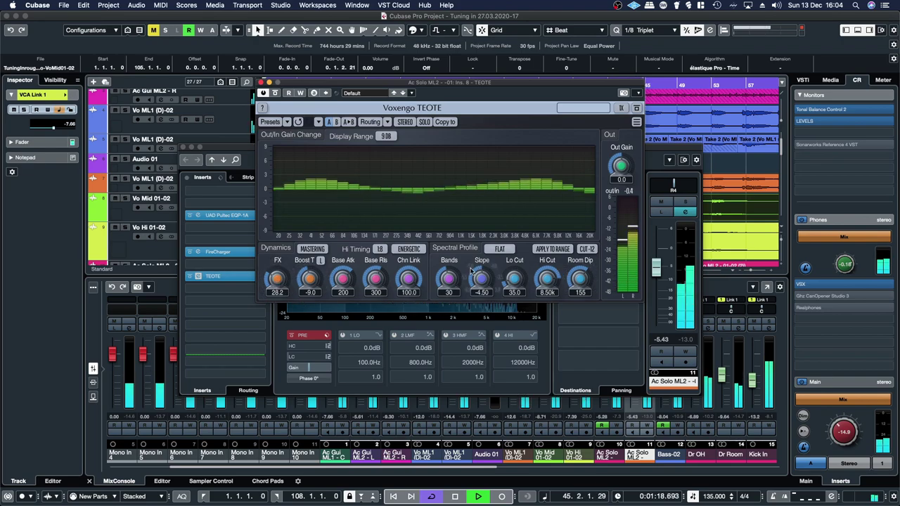
pyautogui.moveTo(446, 280); pyautogui.dragTo(447, 272)
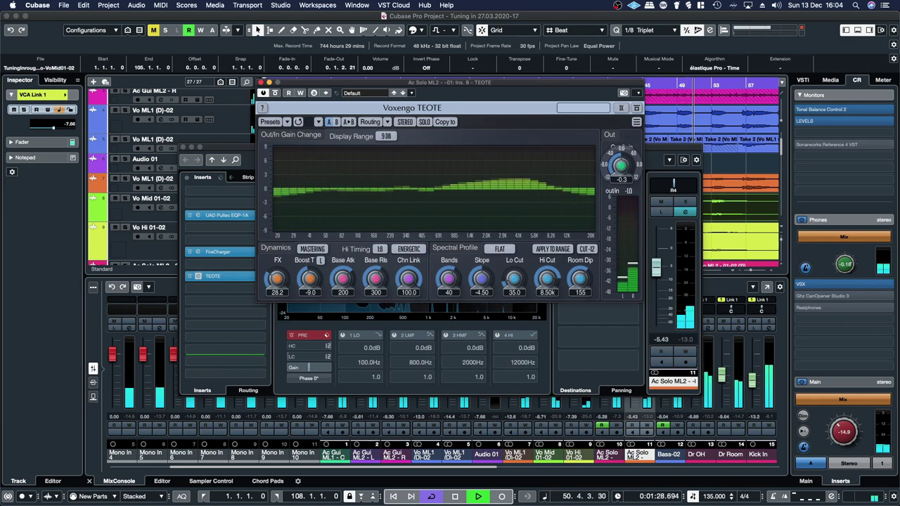
pyautogui.moveTo(621, 167); pyautogui.dragTo(621, 168)
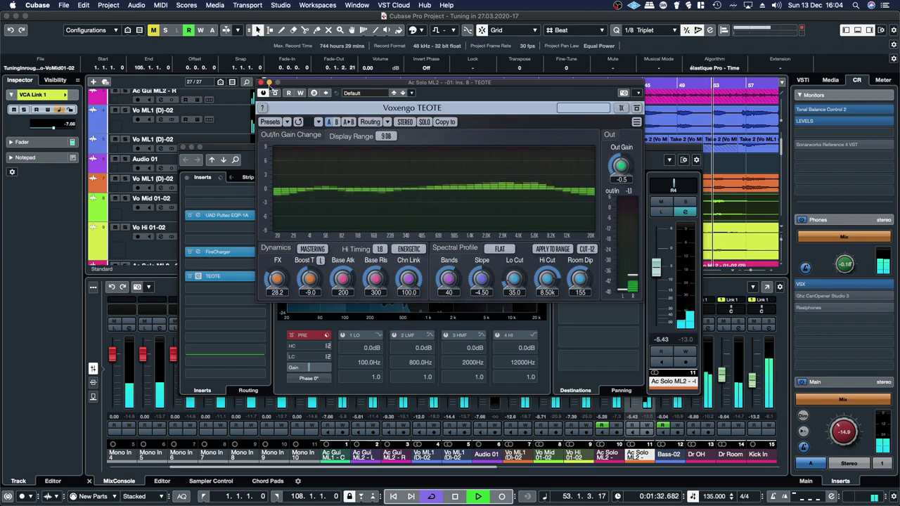
pyautogui.click(270, 83)
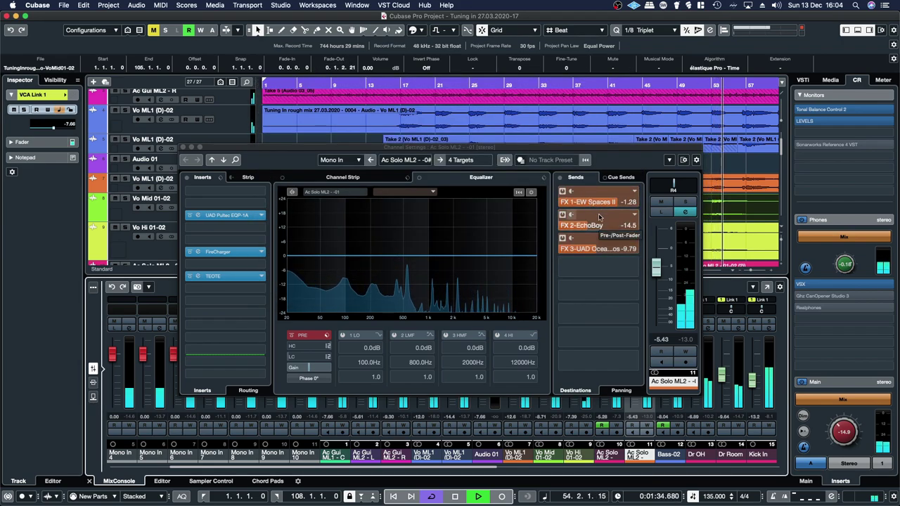
# Step: Set channel 11's FX 3-UAD send level to -9.34 and close the channel settings
pyautogui.click(596, 249)
pyautogui.scroll(-3, 596, 254)
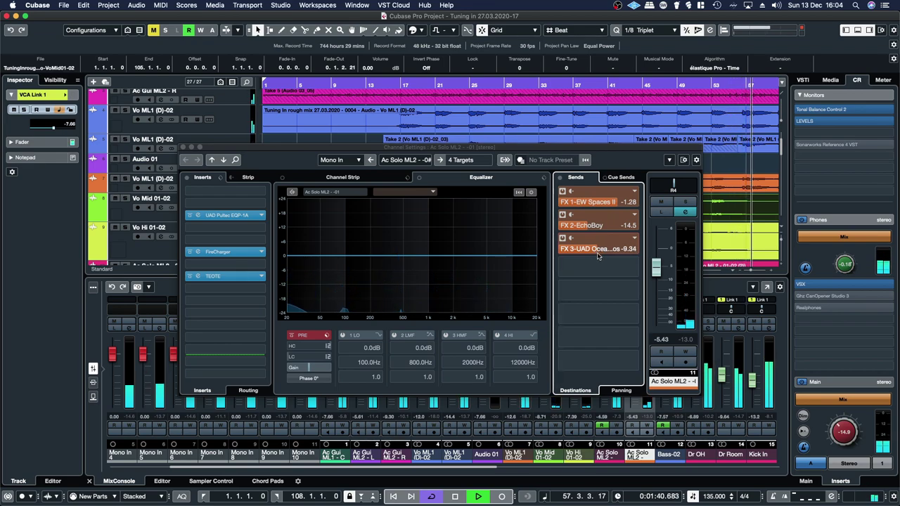
pyautogui.click(184, 148)
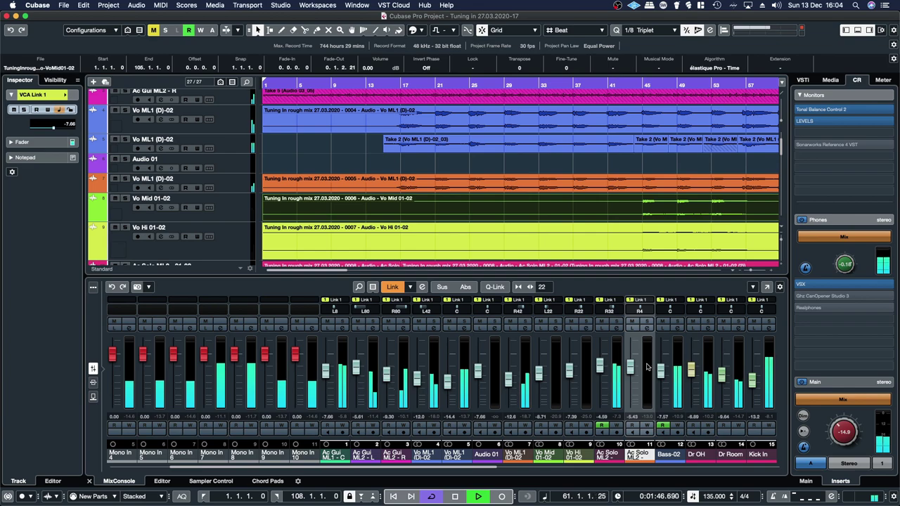
# Step: Insert TEOTE below FireCharger, leaving one empty slot between them, on the Bass-02 channel
pyautogui.click(676, 328)
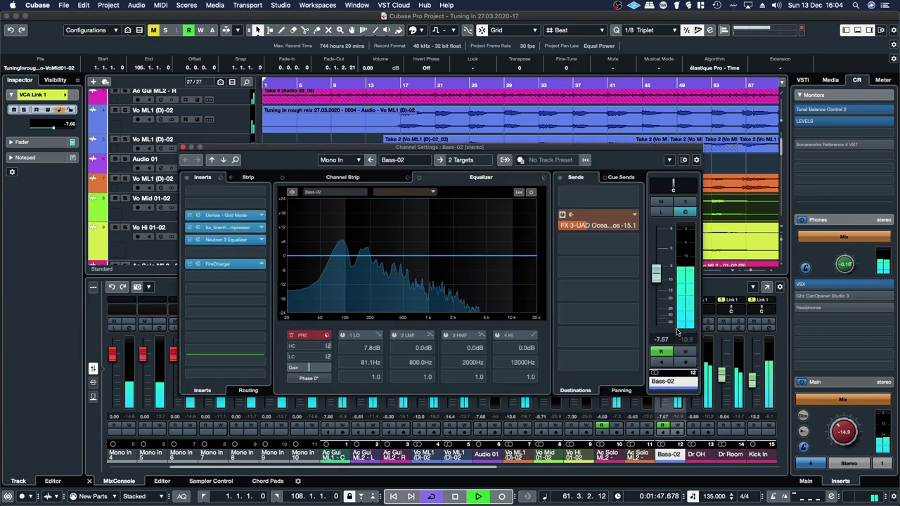
pyautogui.click(231, 294)
pyautogui.scroll(-5, 211, 422)
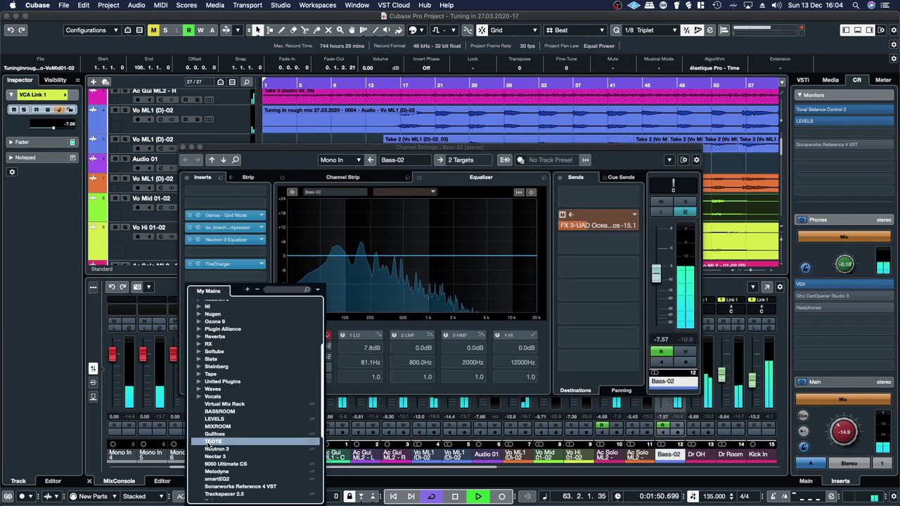
pyautogui.click(211, 442)
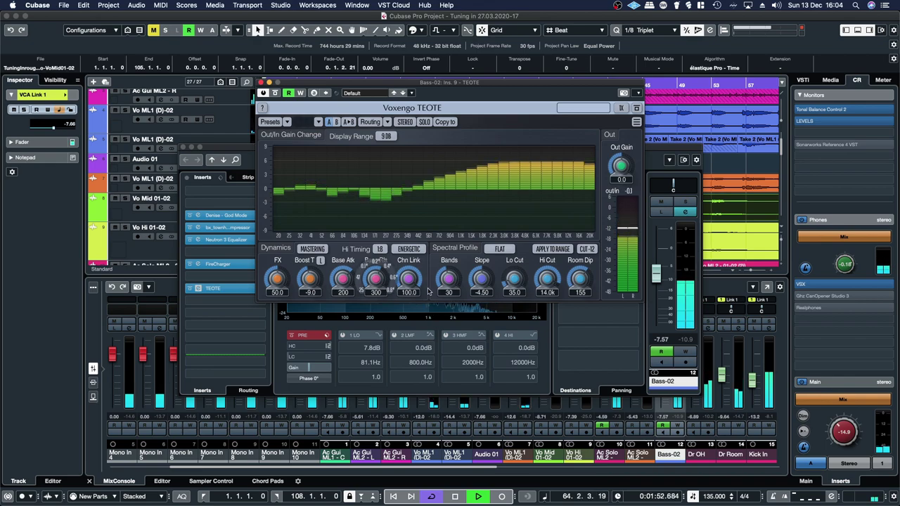
# Step: Solo the Bass-02 channel, set its TEOTE FX to 34.9 and compare the sound with the plugin bypassed
pyautogui.click(684, 203)
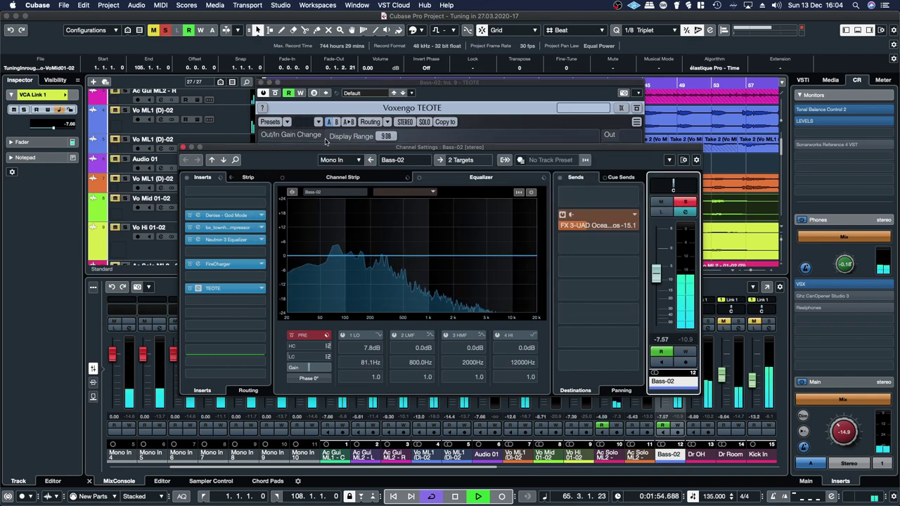
pyautogui.click(207, 287)
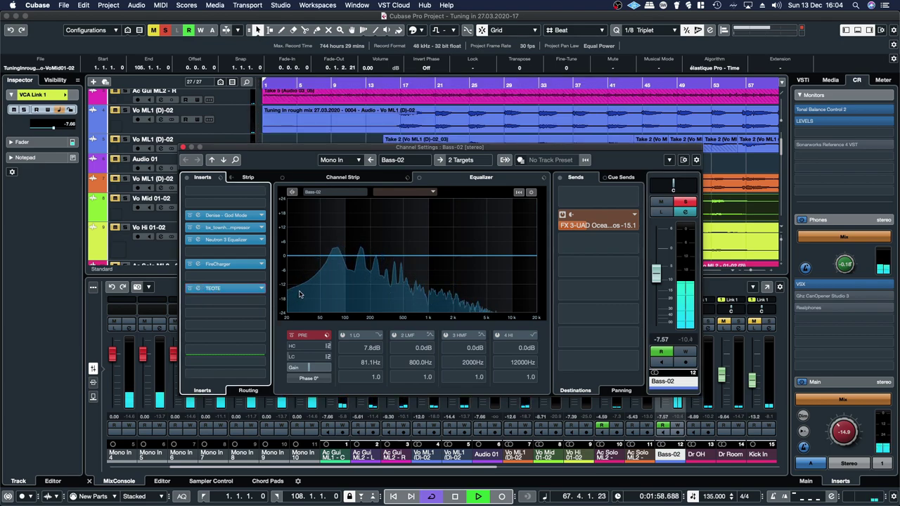
pyautogui.click(208, 288)
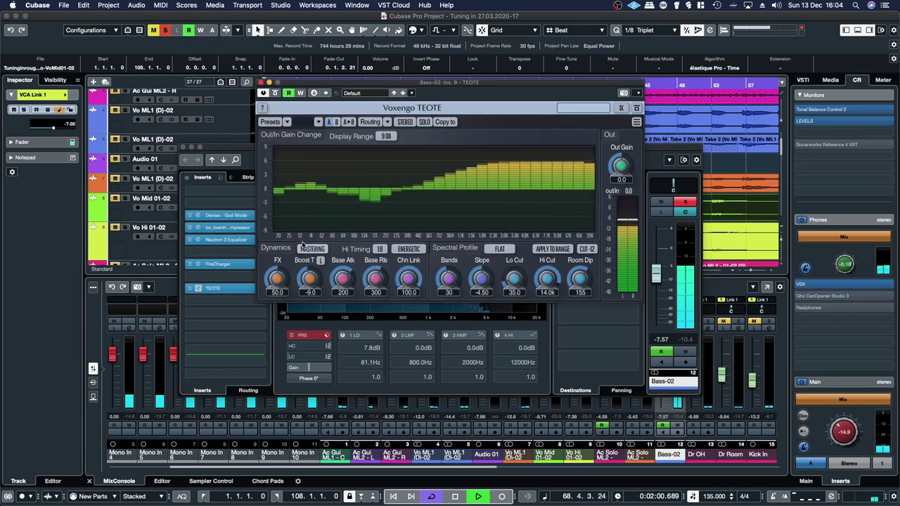
pyautogui.moveTo(277, 279); pyautogui.dragTo(277, 295)
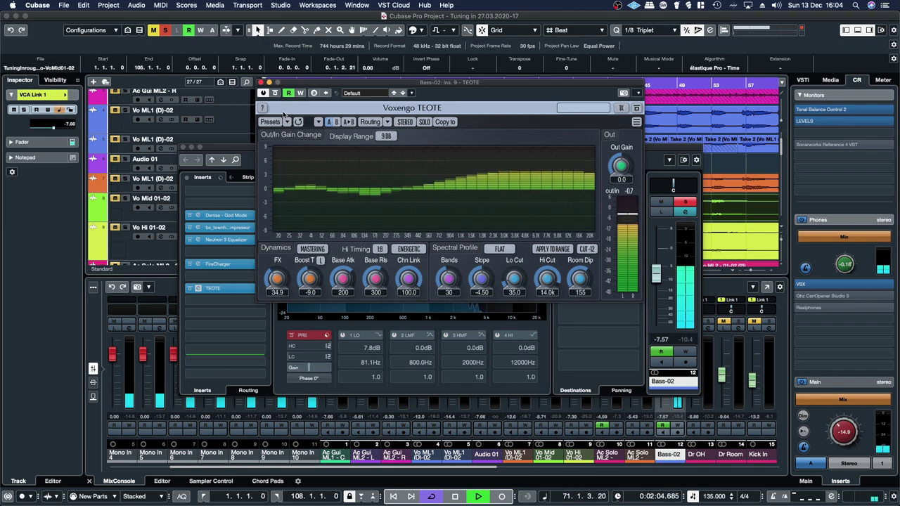
pyautogui.click(275, 95)
pyautogui.click(277, 94)
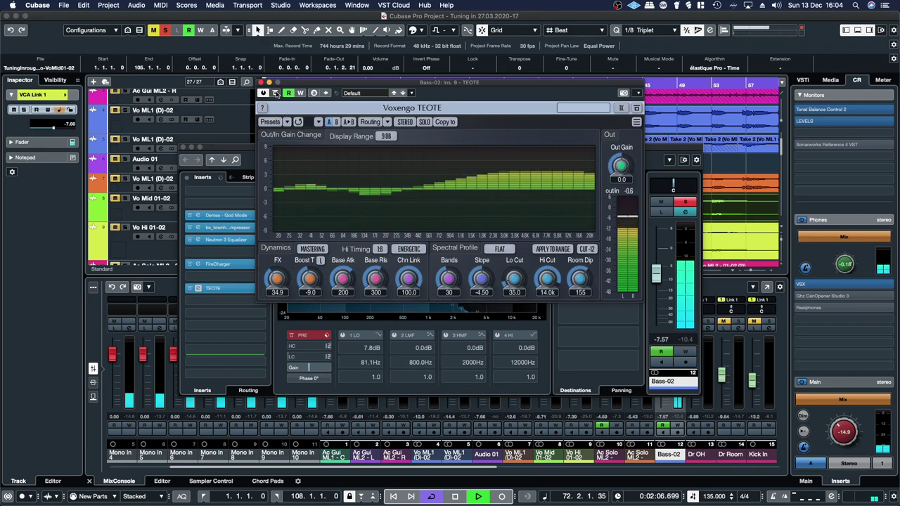
# Step: Set TEOTE's Hi Cut to 831, compare it bypassed, then close its window and unsolo Bass-02
pyautogui.moveTo(547, 279); pyautogui.dragTo(547, 316)
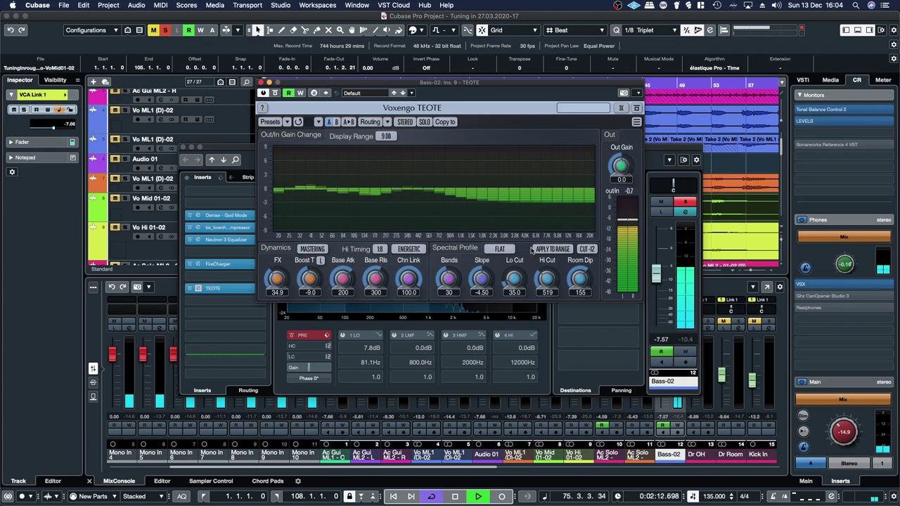
pyautogui.moveTo(547, 279); pyautogui.dragTo(547, 272)
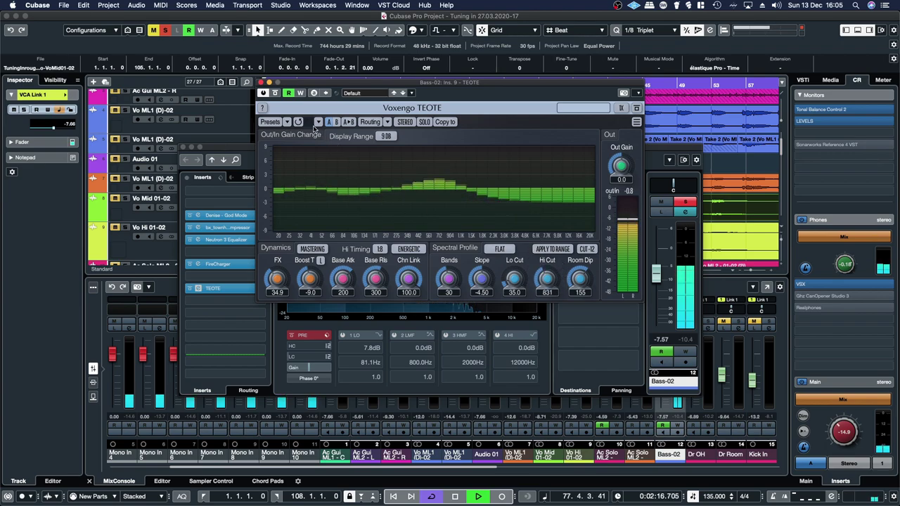
pyautogui.click(277, 94)
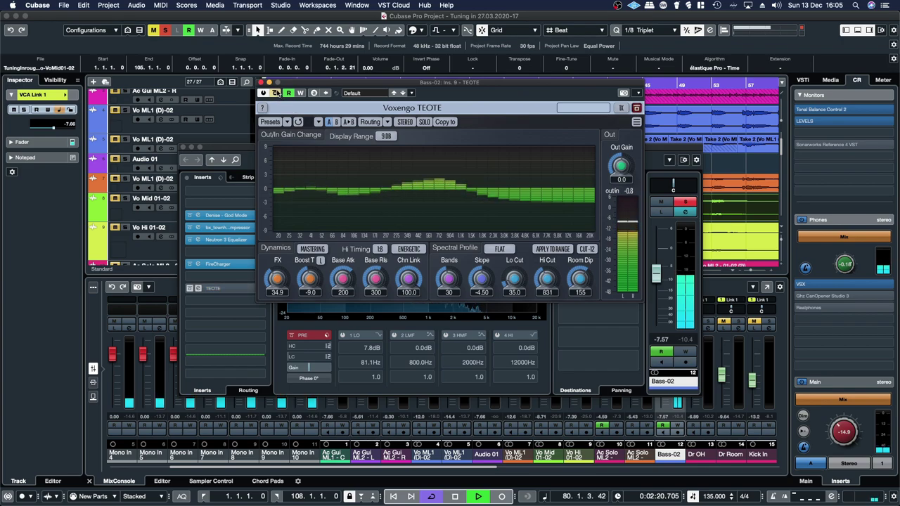
pyautogui.click(278, 93)
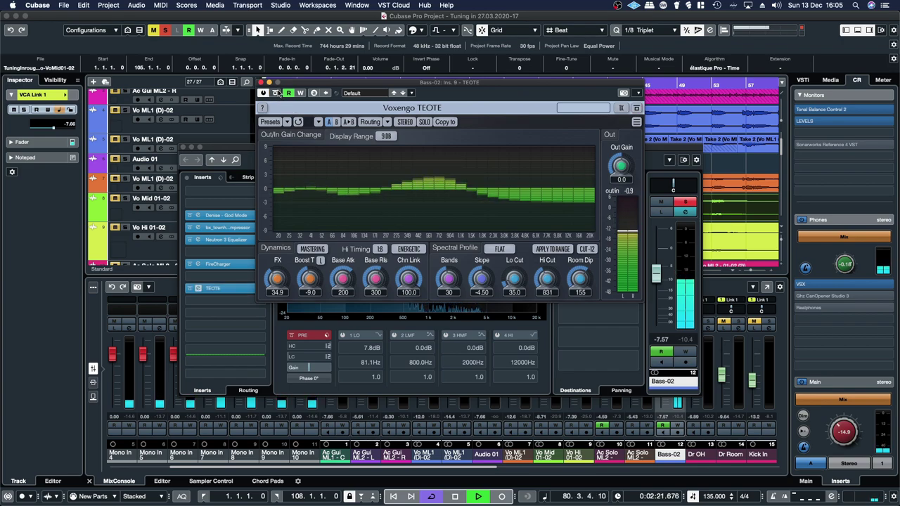
pyautogui.click(261, 83)
pyautogui.click(685, 202)
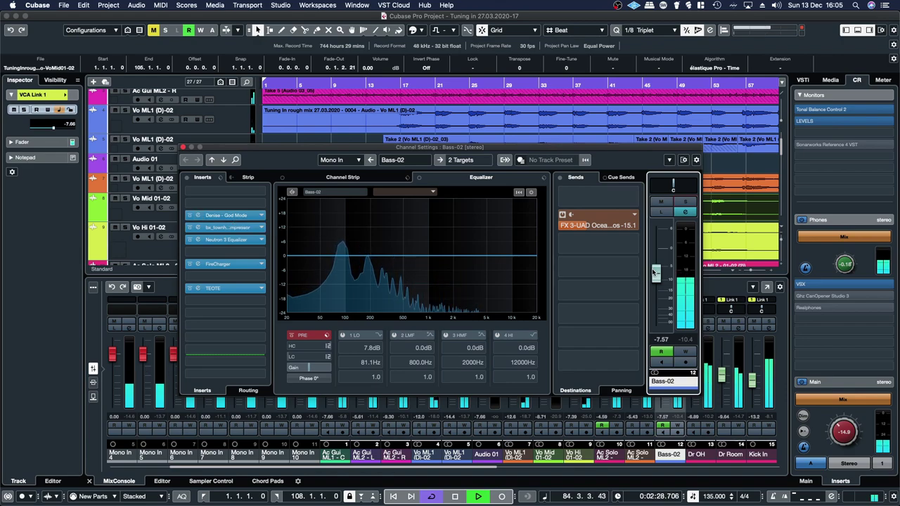
# Step: Reopen TEOTE on Bass-02, set its Out Gain to 0.9 and close its window
pyautogui.click(239, 288)
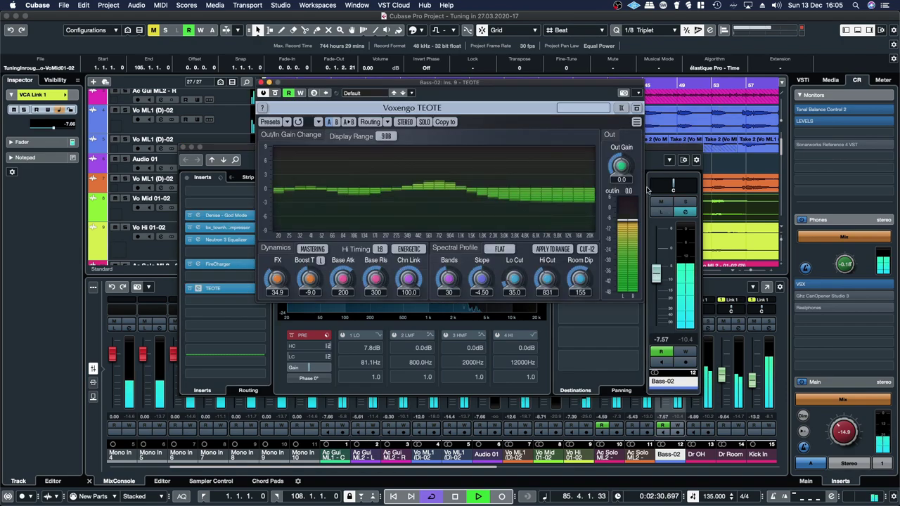
pyautogui.moveTo(620, 171); pyautogui.dragTo(620, 163)
pyautogui.click(261, 82)
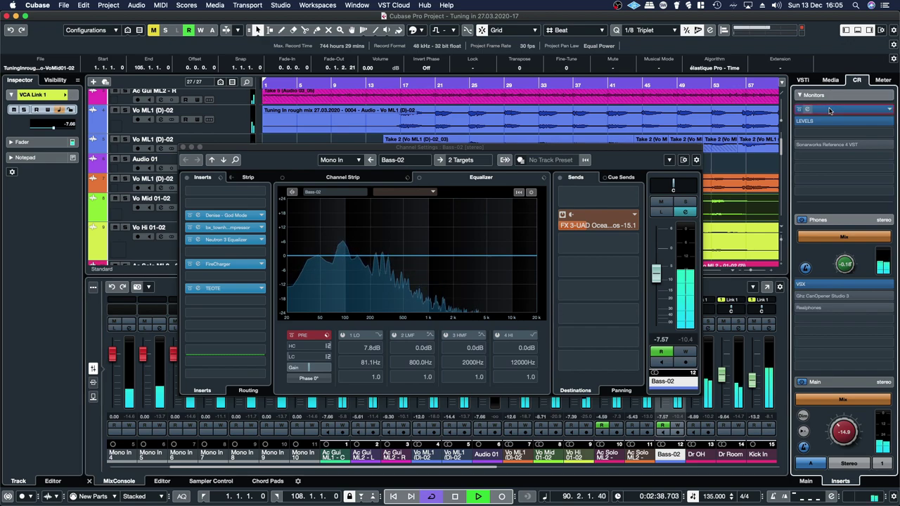
# Step: Check the mix in Tonal Balance Control 2 on the monitor inserts, close the Bass-02 channel settings and replay from about bar 25
pyautogui.click(867, 124)
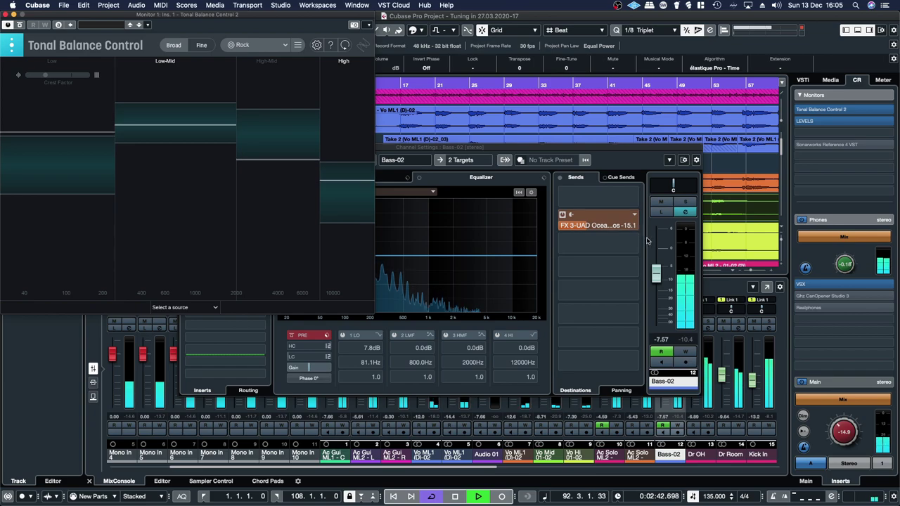
pyautogui.moveTo(459, 149); pyautogui.dragTo(580, 104)
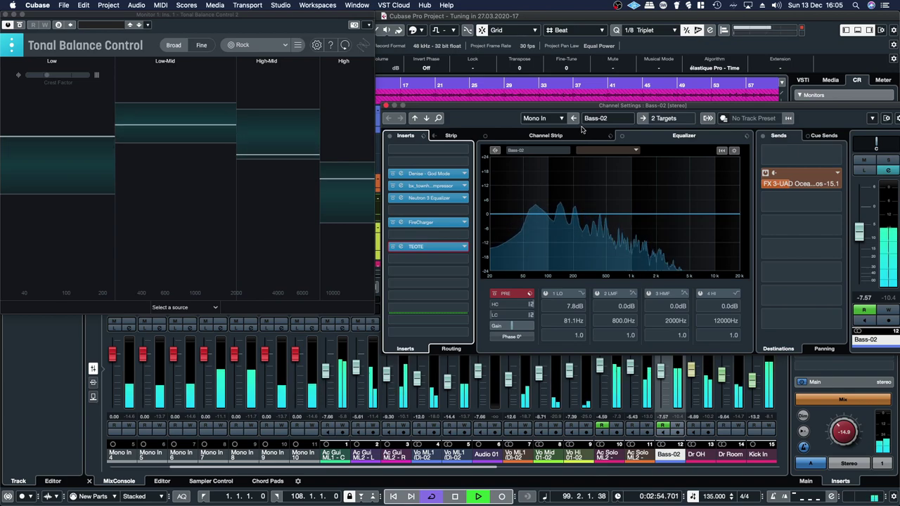
pyautogui.click(386, 105)
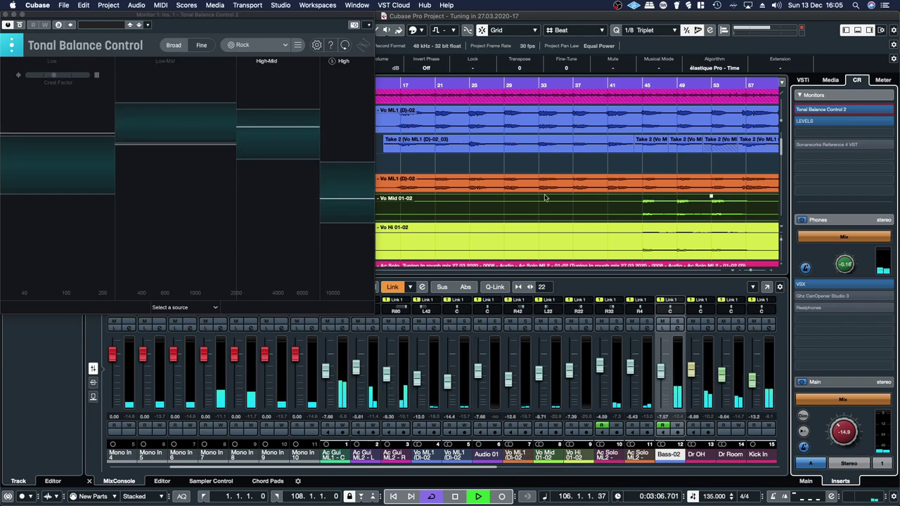
pyautogui.click(467, 84)
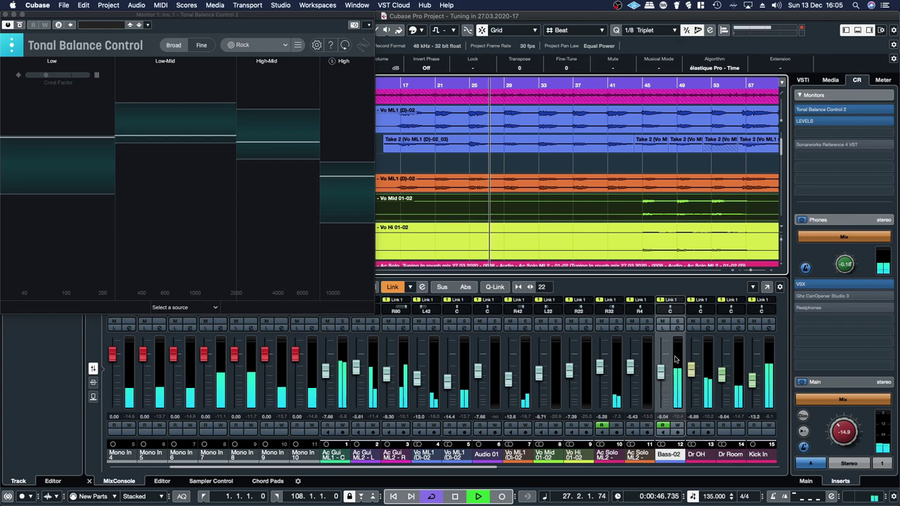
# Step: Set the Bass-02 TEOTE's Lo Cut to 42.0 and its timing mode to Controlled, and close the plugin and channel settings
pyautogui.click(676, 328)
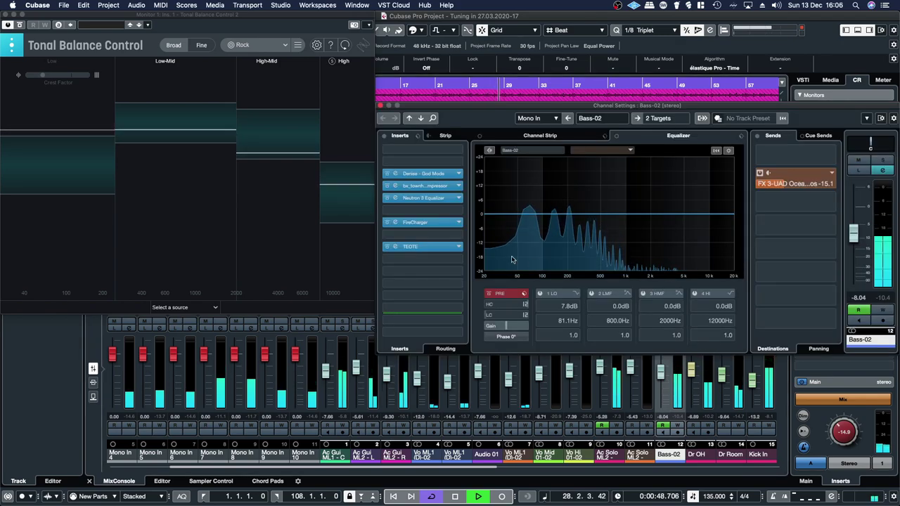
pyautogui.click(415, 246)
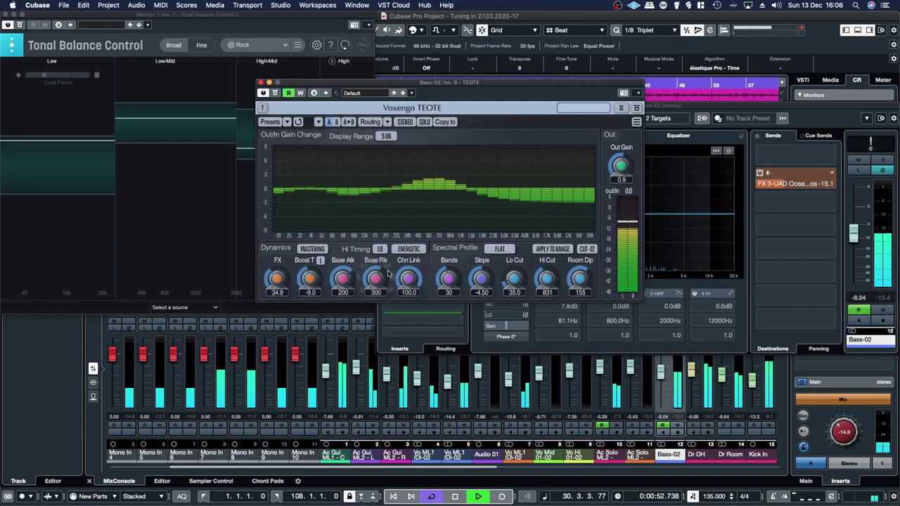
pyautogui.moveTo(512, 282)
pyautogui.mouseDown()
pyautogui.moveTo(512, 264)
pyautogui.moveTo(513, 289)
pyautogui.moveTo(513, 281)
pyautogui.mouseUp()
pyautogui.click(408, 249)
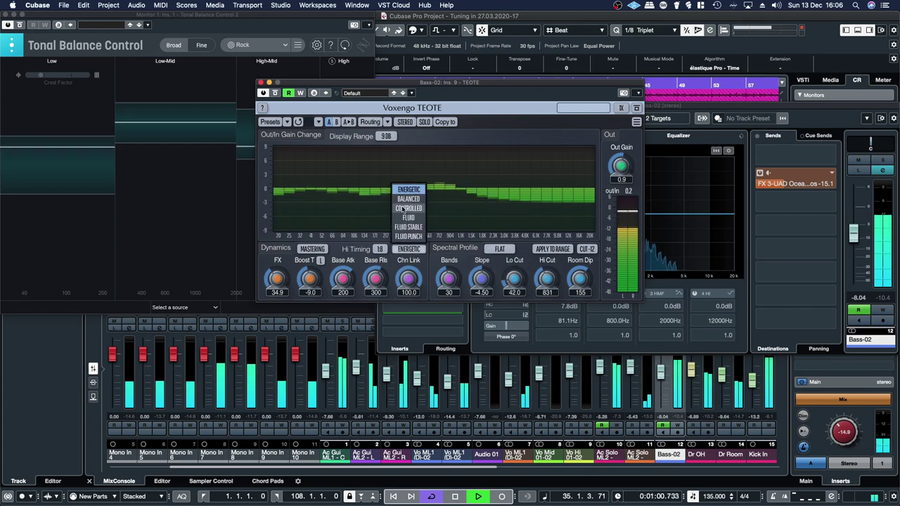
pyautogui.click(408, 208)
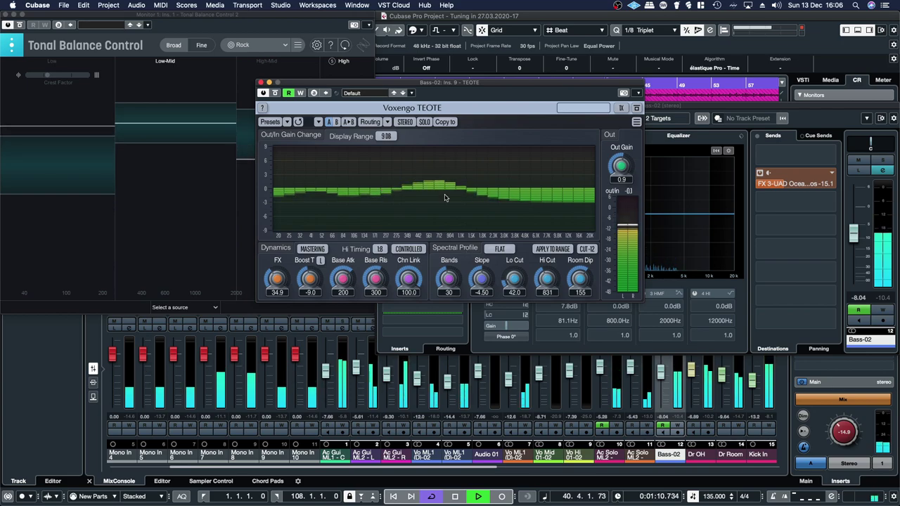
pyautogui.click(261, 82)
pyautogui.click(413, 106)
pyautogui.click(381, 106)
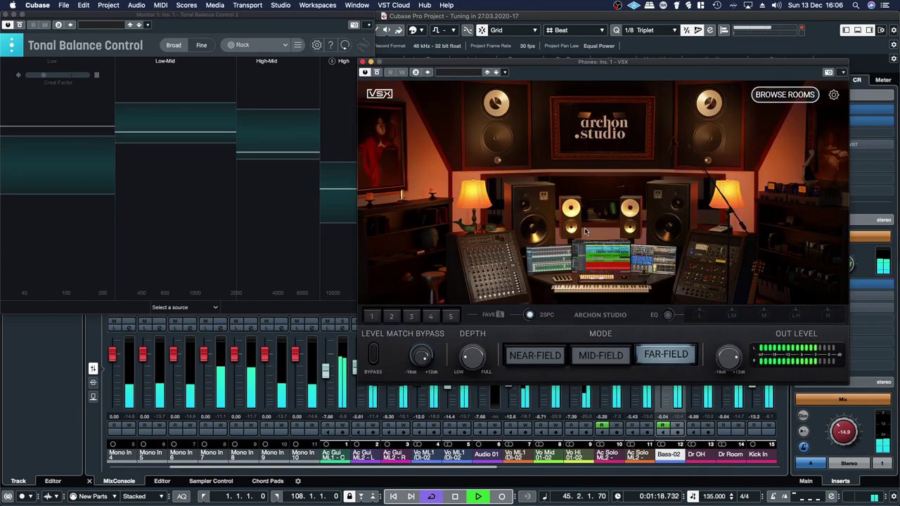
# Step: Switch VSX to Mid-Field mode and Tonal Balance Control to Fine view, and close the VSX window
pyautogui.click(587, 362)
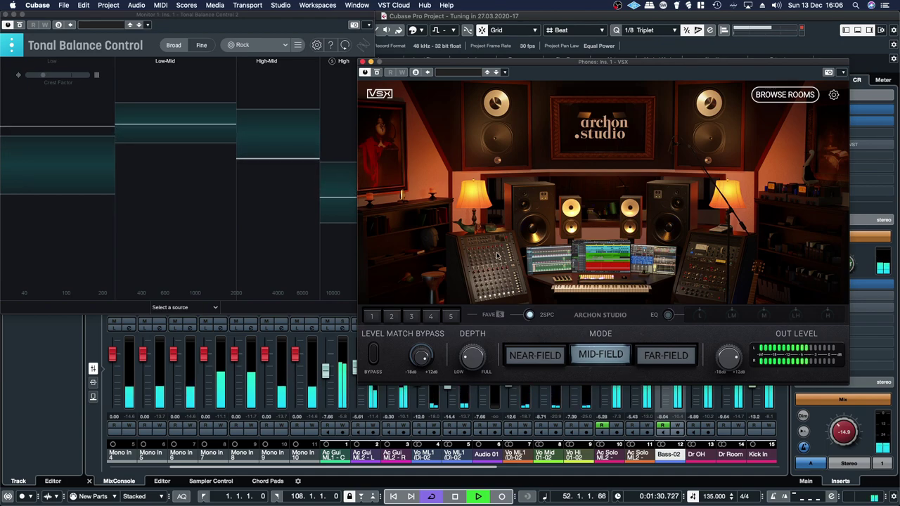
pyautogui.click(201, 45)
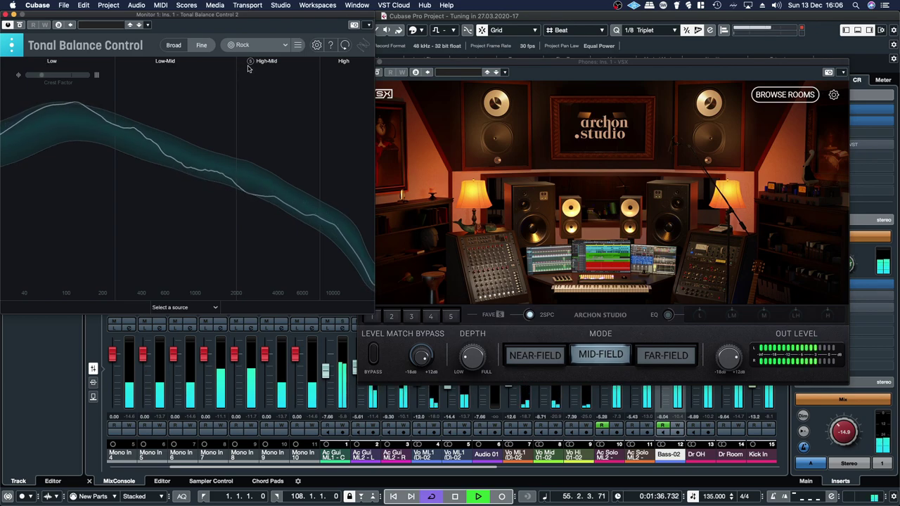
pyautogui.click(364, 69)
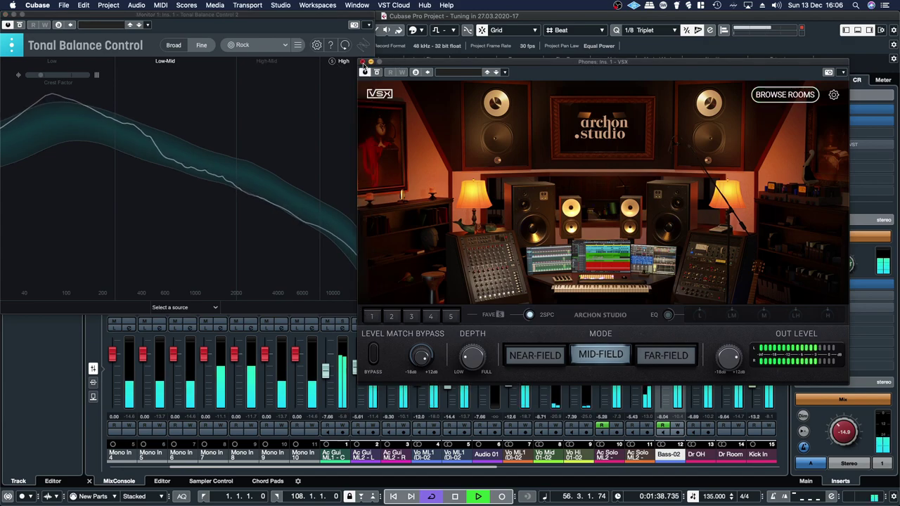
pyautogui.click(363, 63)
# Step: Insert TEOTE on the Stereo Out channel below NUGEN Monofilter4, leaving one empty slot between them, and move its window clear of Tonal Balance Control
pyautogui.moveTo(521, 469); pyautogui.dragTo(705, 477)
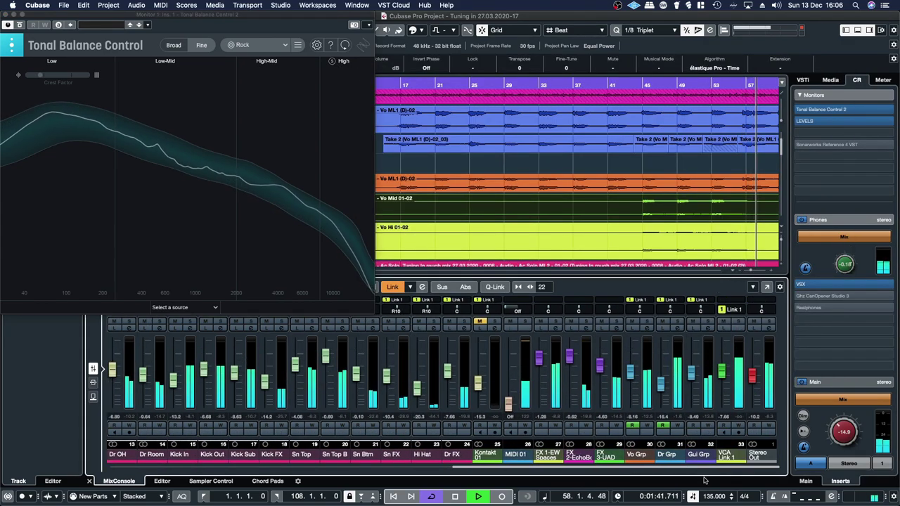
pyautogui.click(769, 327)
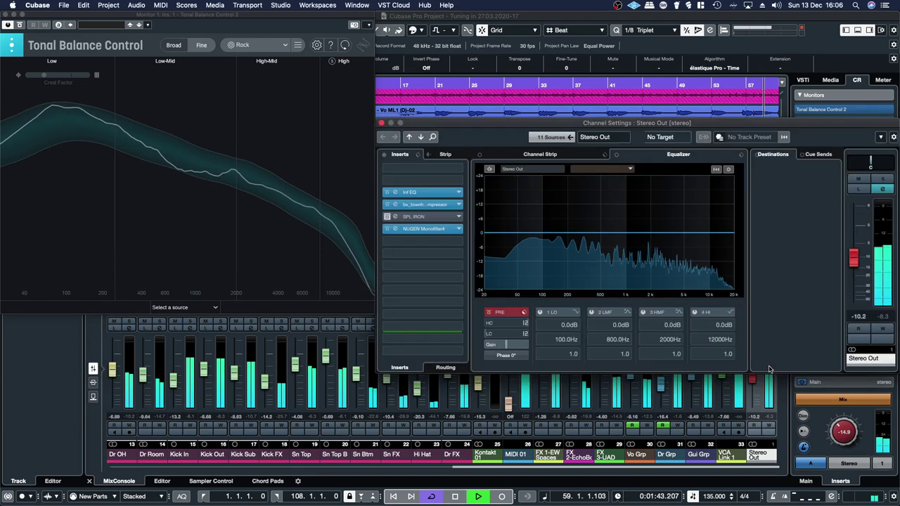
pyautogui.click(437, 254)
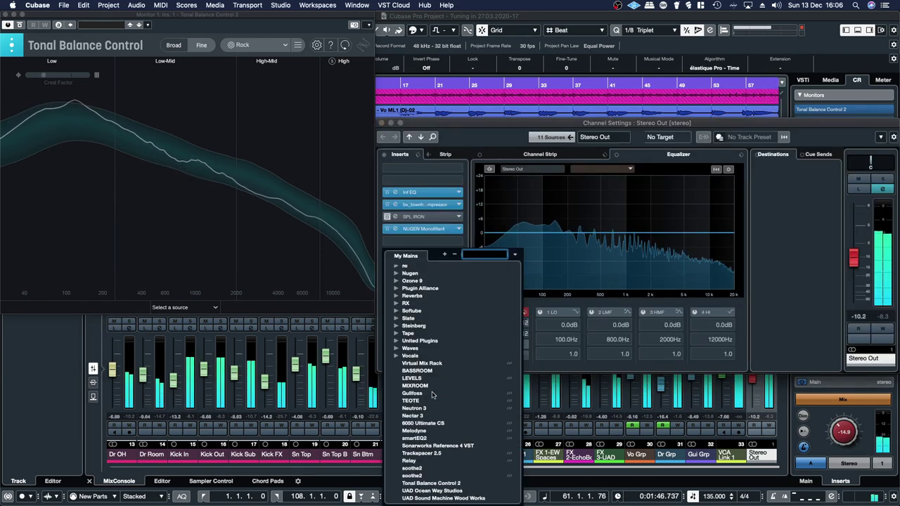
pyautogui.click(411, 401)
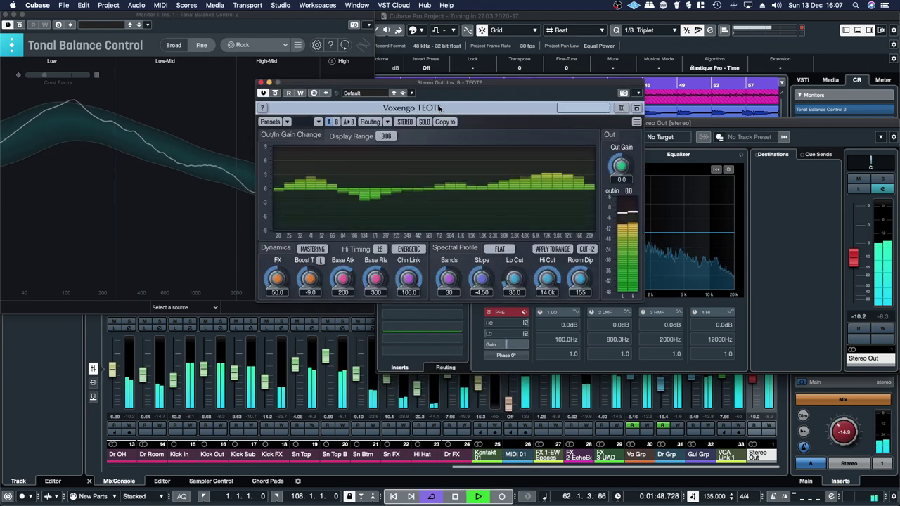
pyautogui.moveTo(440, 83); pyautogui.dragTo(571, 81)
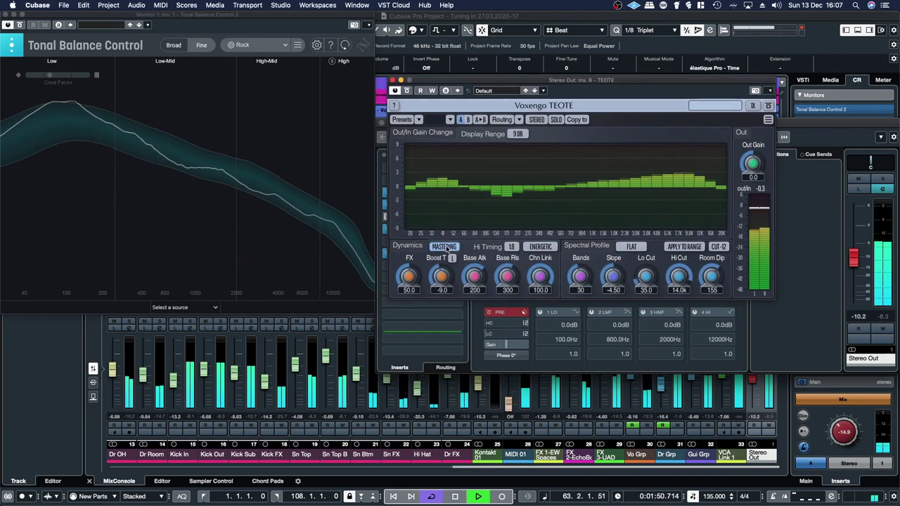
# Step: Set the Stereo Out TEOTE's FX to 37.0, Bands to 64, Lo Cut to 47.3, Room Dip to 136 and timing mode to Balanced
pyautogui.moveTo(408, 276); pyautogui.dragTo(408, 278)
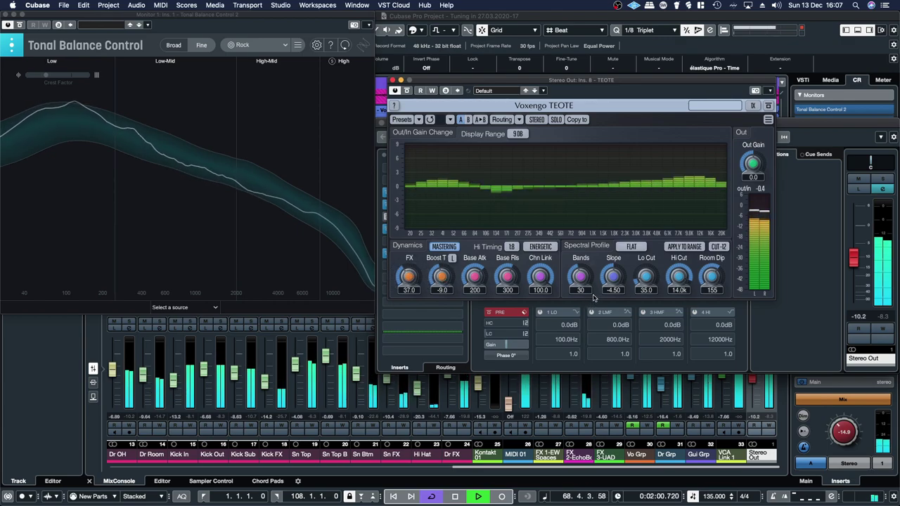
pyautogui.moveTo(582, 279); pyautogui.dragTo(582, 247)
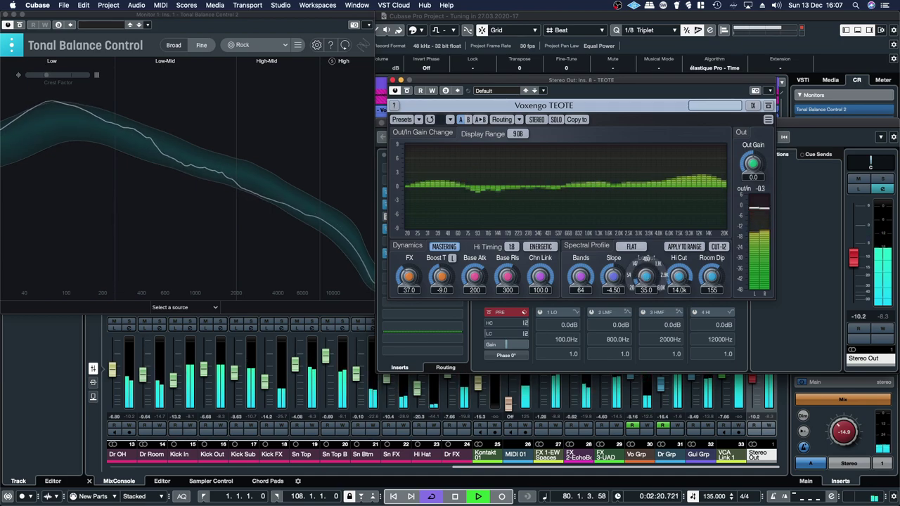
pyautogui.moveTo(645, 277); pyautogui.dragTo(645, 271)
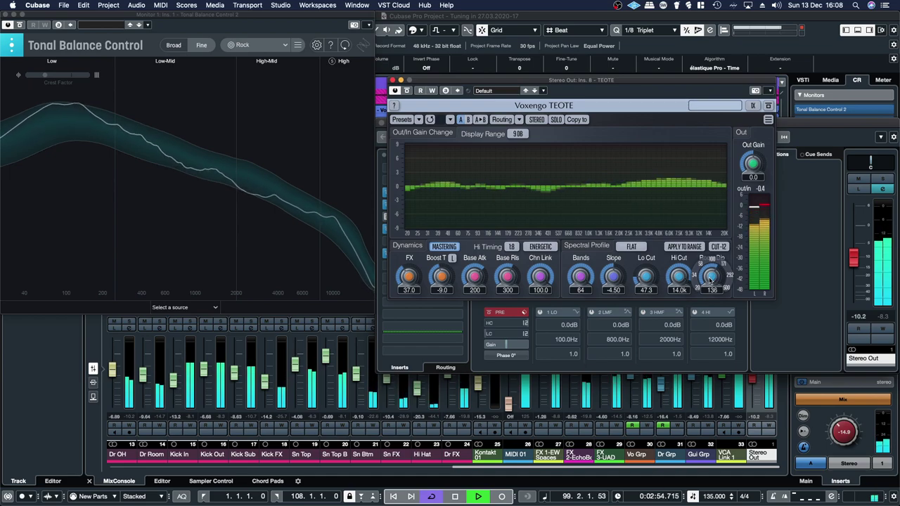
pyautogui.click(540, 246)
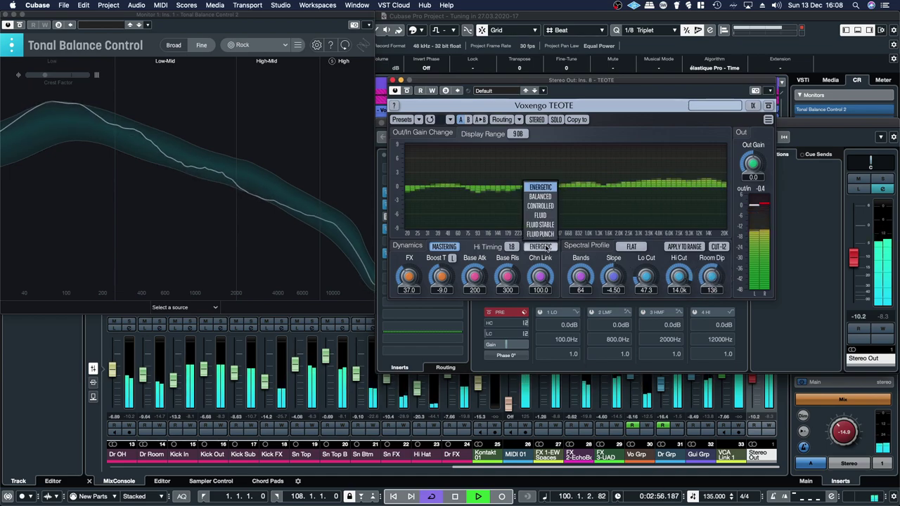
pyautogui.click(539, 197)
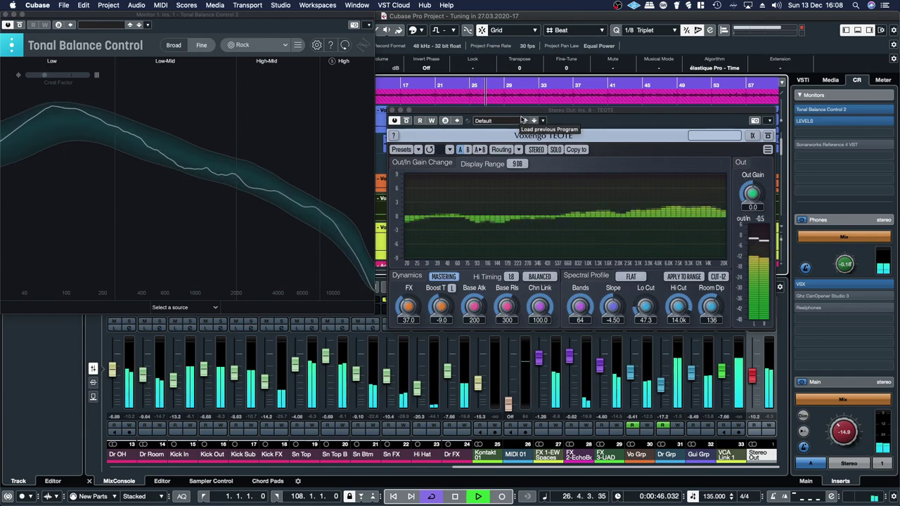
# Step: Compare the mix in Tonal Balance Control against the Folk, Morning Phase and Pop targets, finishing on the Bass Heavy target
pyautogui.click(246, 45)
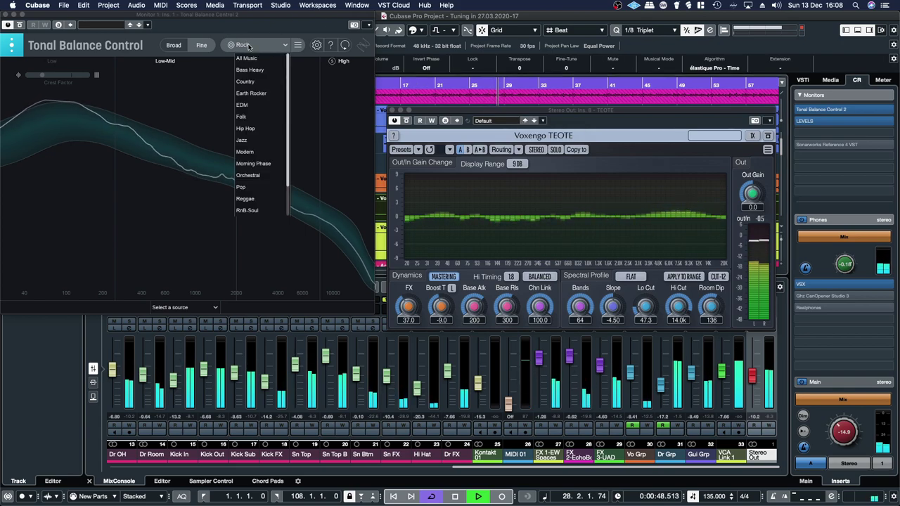
pyautogui.click(247, 116)
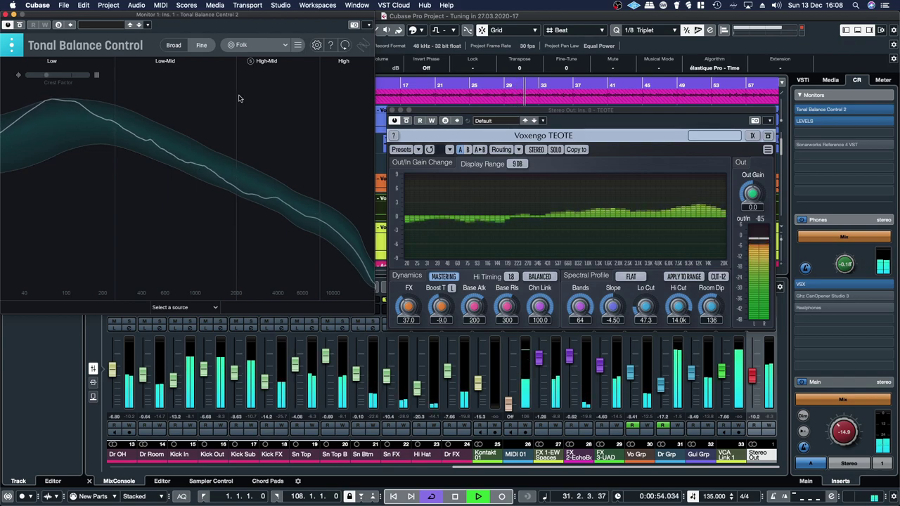
pyautogui.click(246, 45)
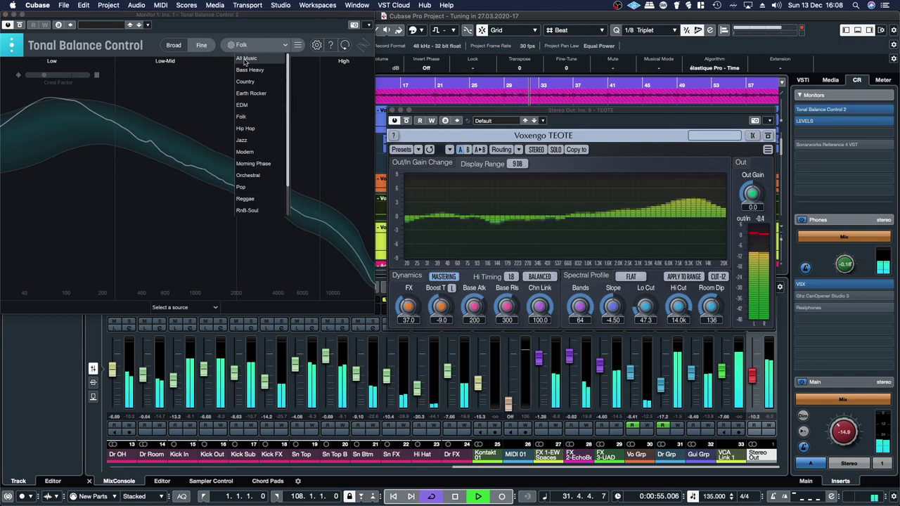
pyautogui.click(251, 166)
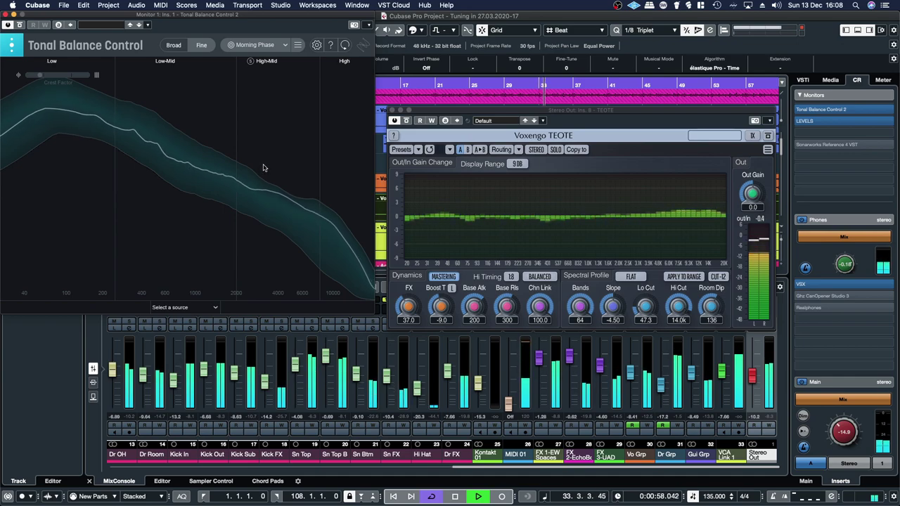
pyautogui.click(254, 45)
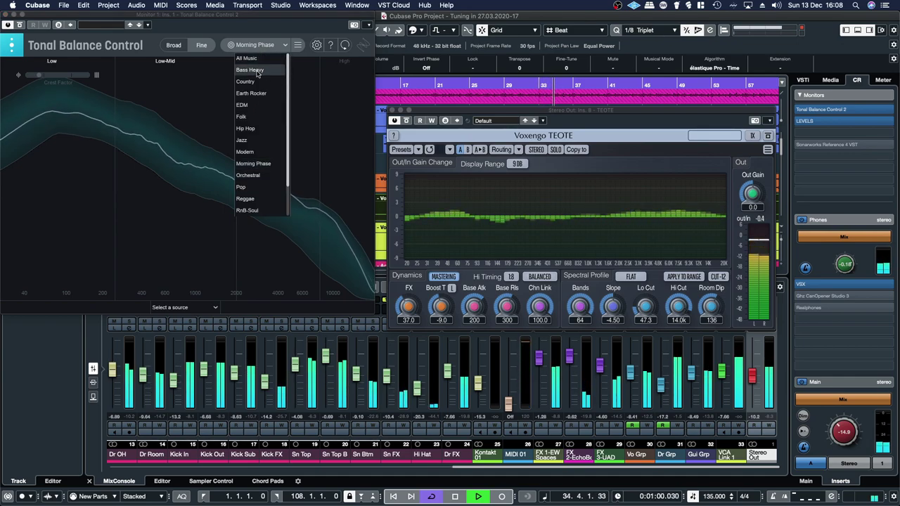
pyautogui.click(257, 189)
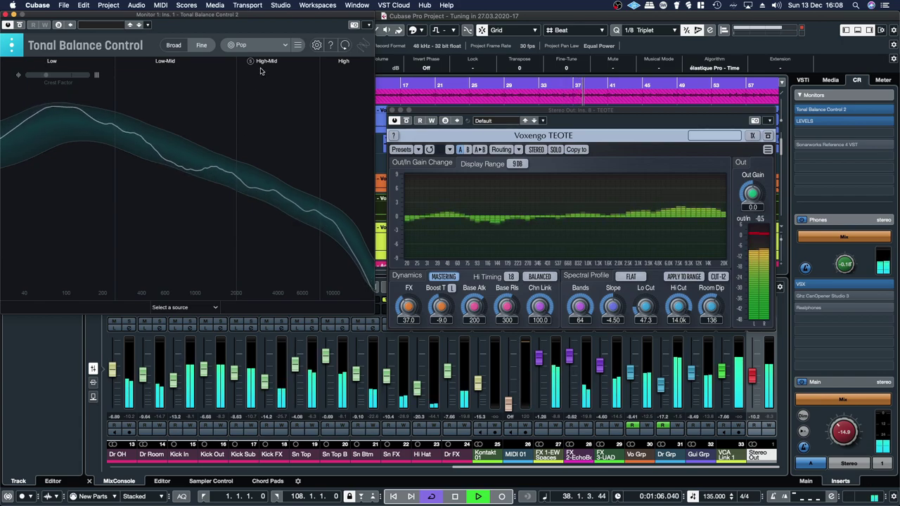
pyautogui.click(263, 46)
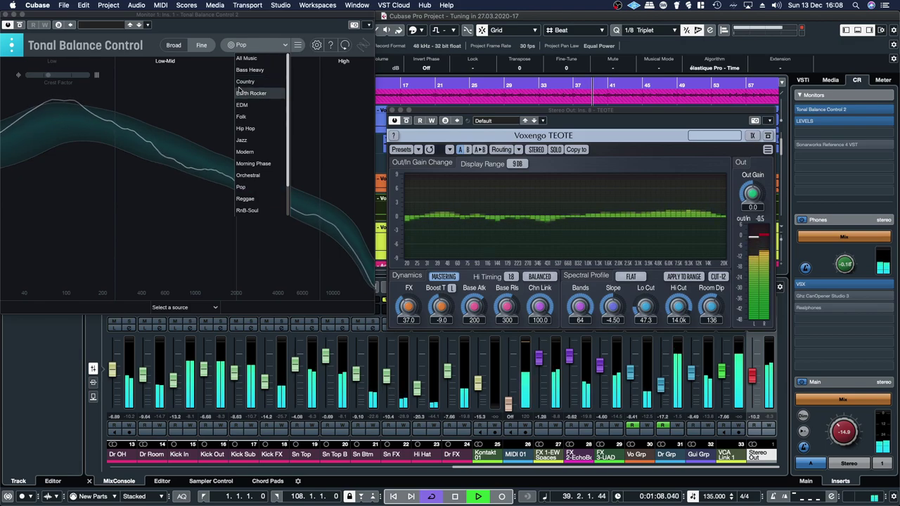
pyautogui.click(270, 69)
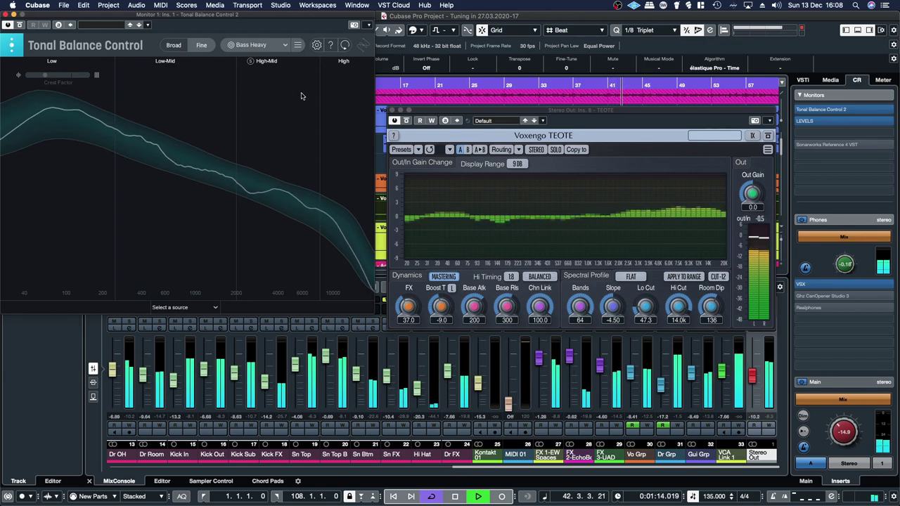
# Step: Close the Stereo Out TEOTE and audition the mix in VSX's NRG and Howie Weinberg Master rooms, keeping the latter and closing VSX
pyautogui.click(391, 111)
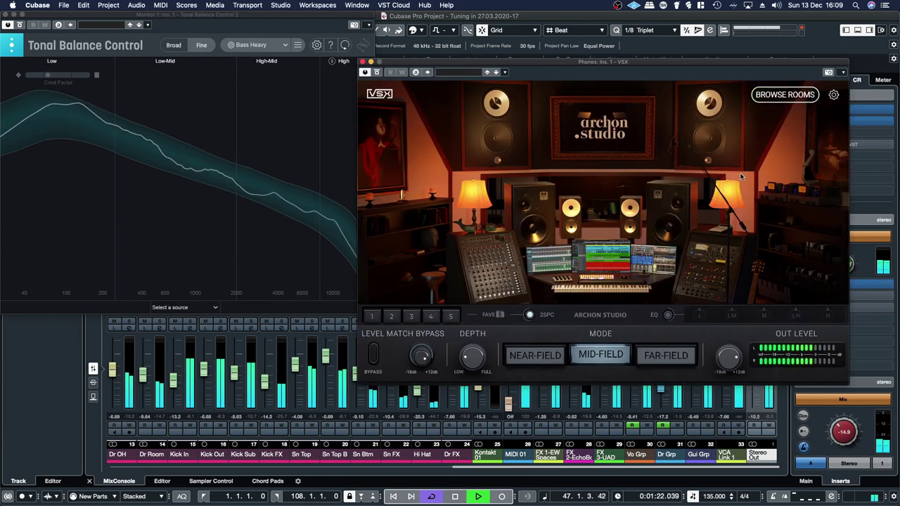
pyautogui.click(783, 94)
pyautogui.click(425, 163)
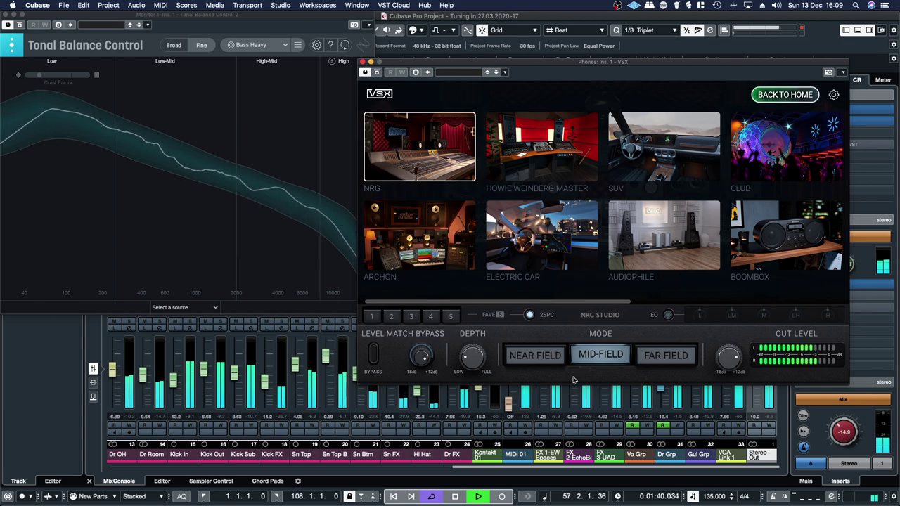
pyautogui.click(522, 143)
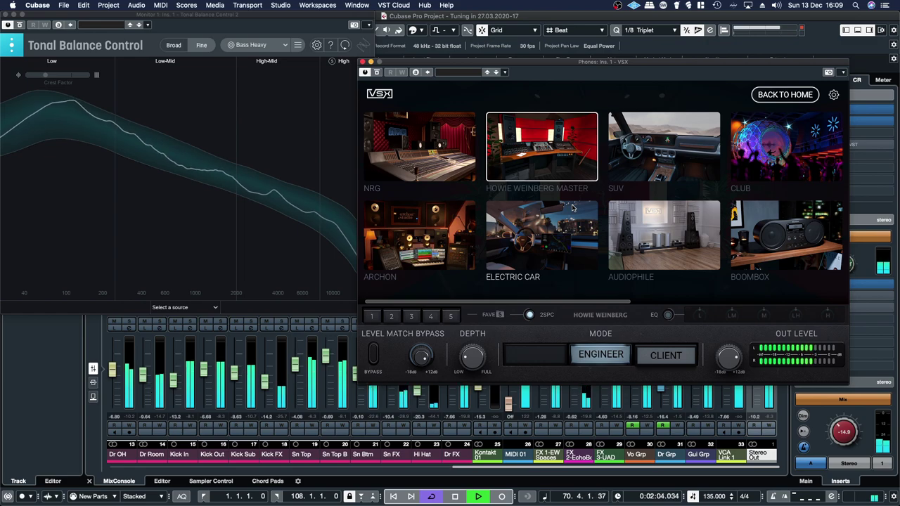
pyautogui.click(362, 63)
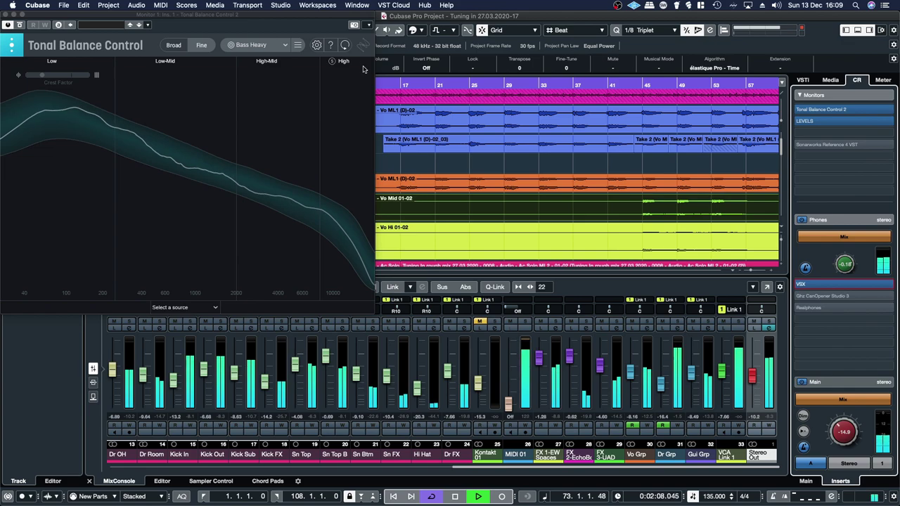
# Step: Close Tonal Balance Control and toggle TEOTE's bypass in the Stereo Out channel settings to compare the mix with and without it
pyautogui.moveTo(247, 16); pyautogui.dragTo(272, 31)
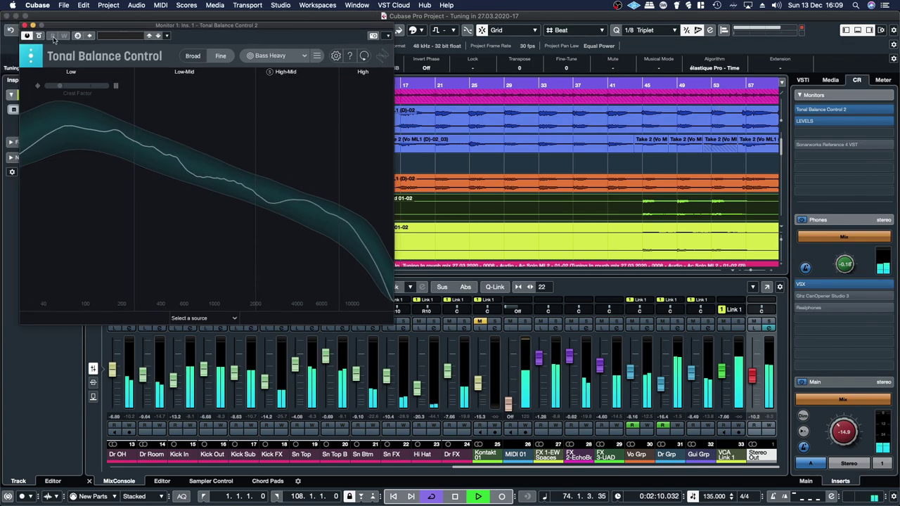
pyautogui.click(30, 30)
pyautogui.click(766, 329)
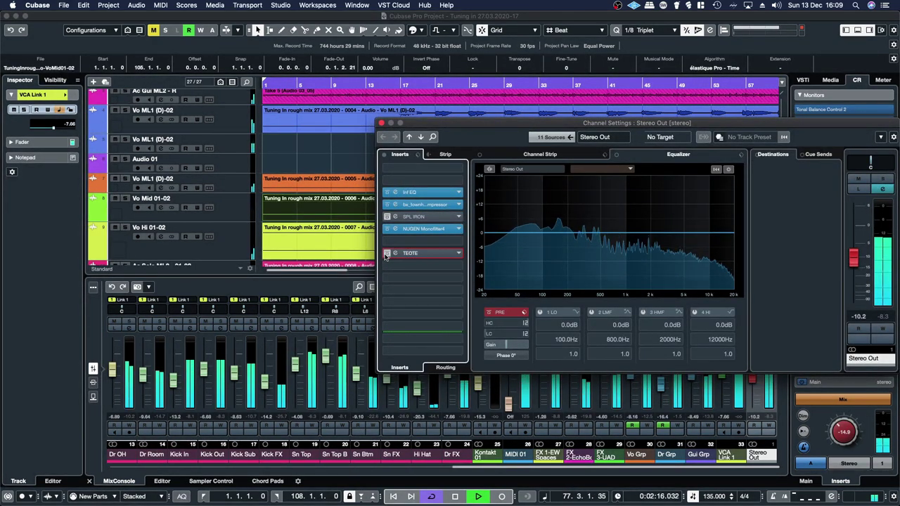
pyautogui.click(386, 253)
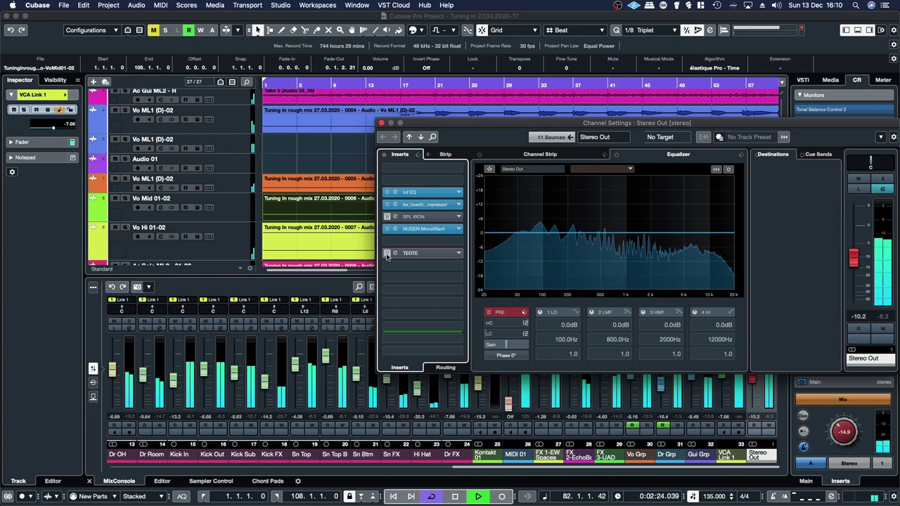
pyautogui.click(382, 123)
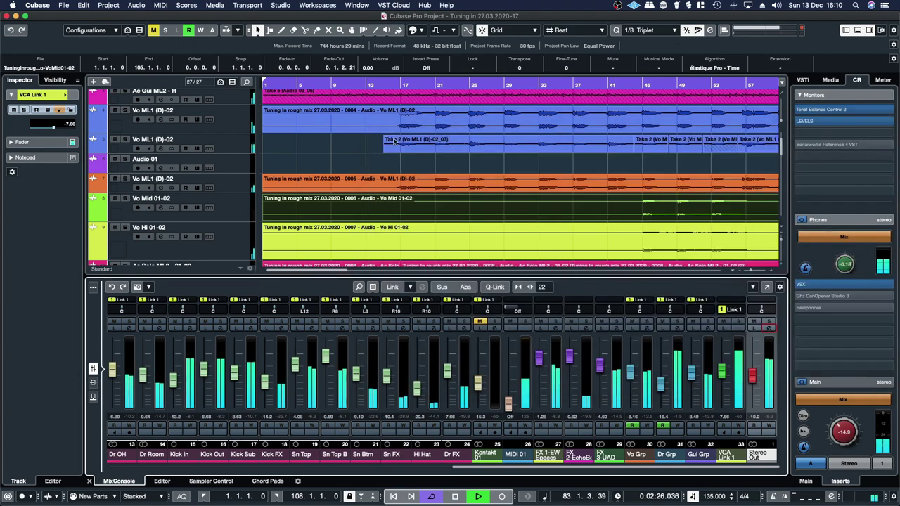
# Step: Open the MixConsole in its own window and examine the channel latency overviews of Ac Gui ML1 - C and Vo Grp
pyautogui.click(766, 287)
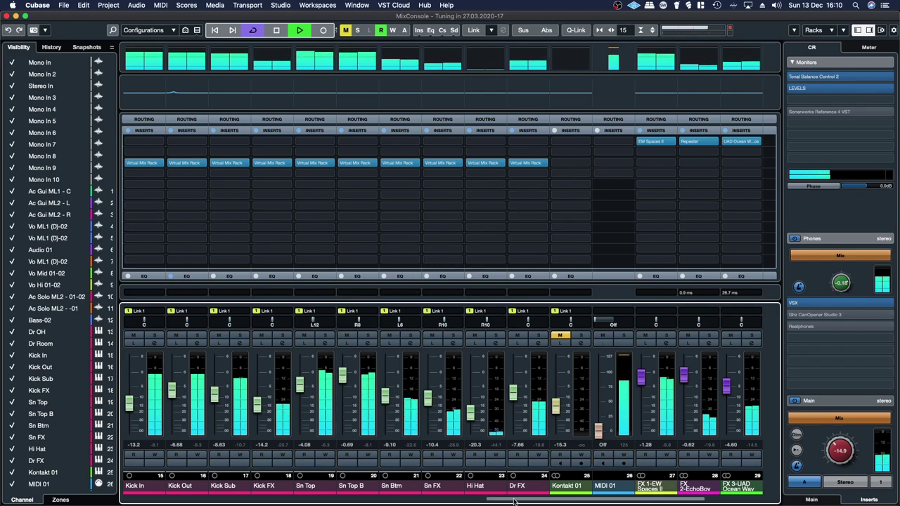
pyautogui.click(726, 500)
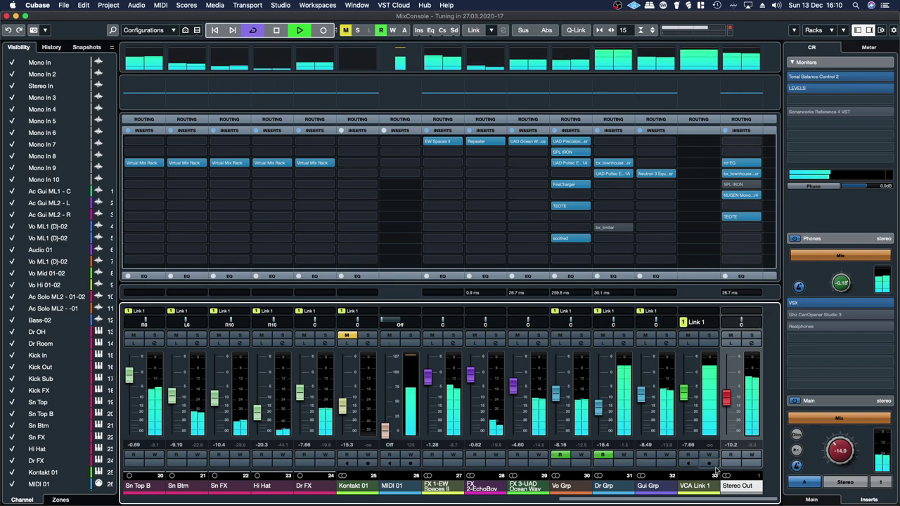
pyautogui.moveTo(678, 495); pyautogui.dragTo(324, 483)
pyautogui.hscroll(3, 324, 485)
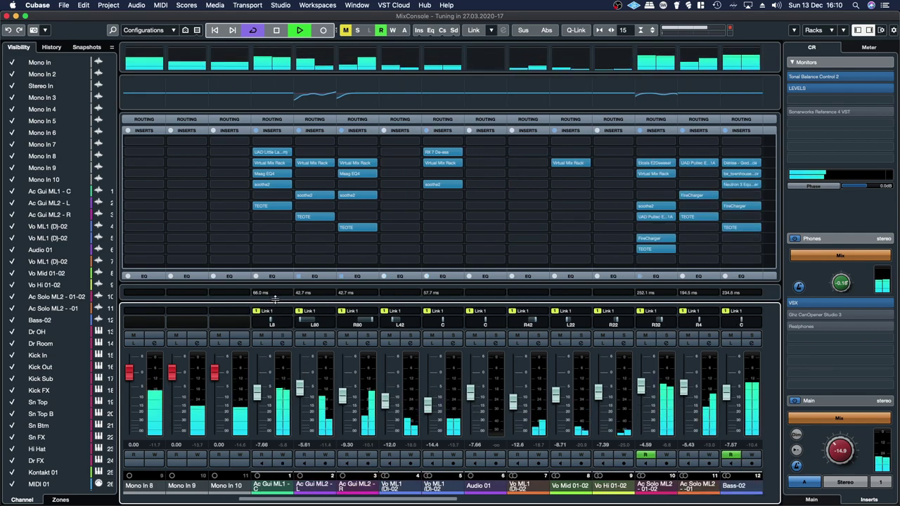
pyautogui.click(289, 294)
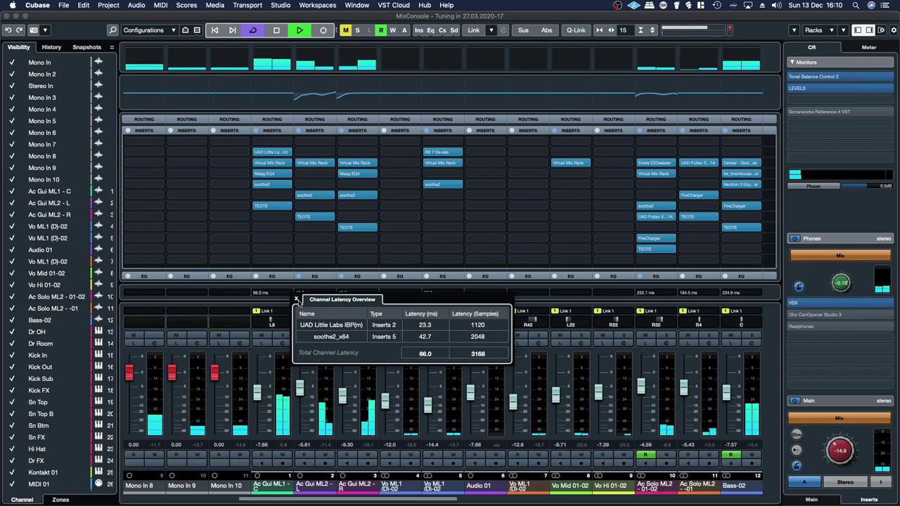
pyautogui.moveTo(424, 501); pyautogui.dragTo(745, 501)
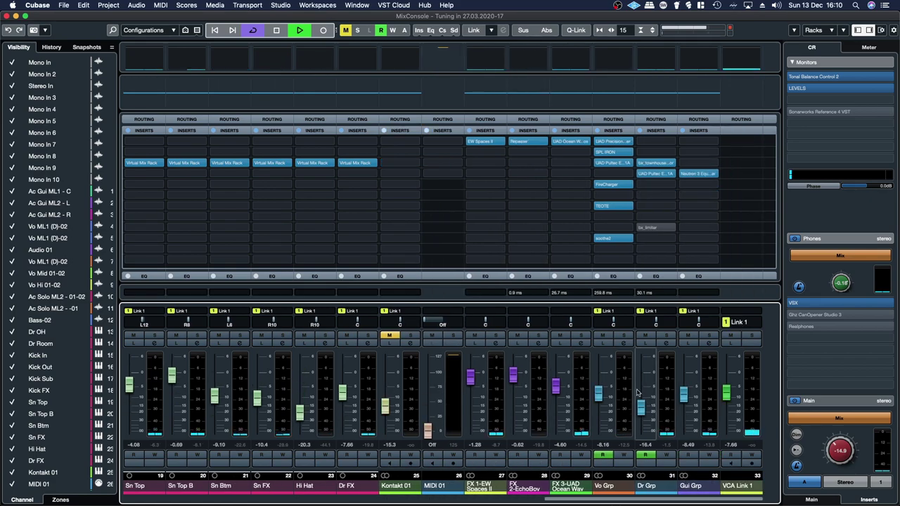
pyautogui.click(626, 293)
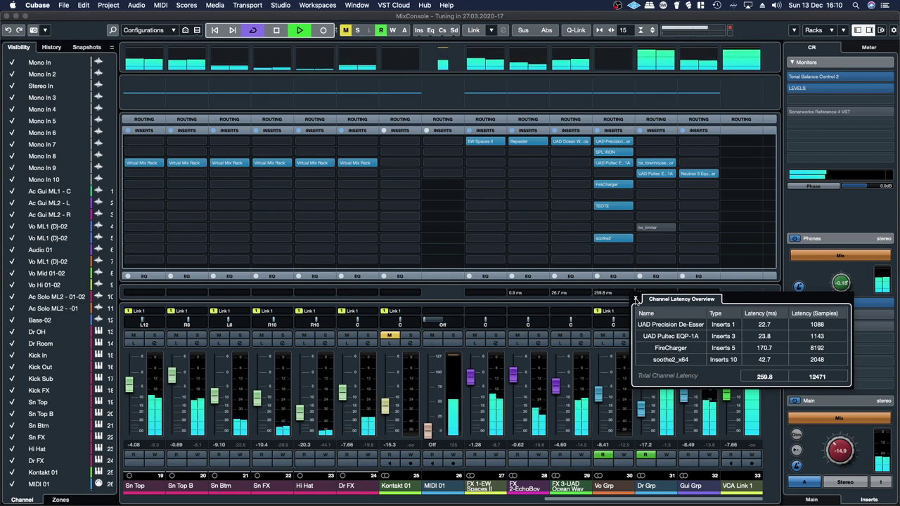
pyautogui.click(635, 298)
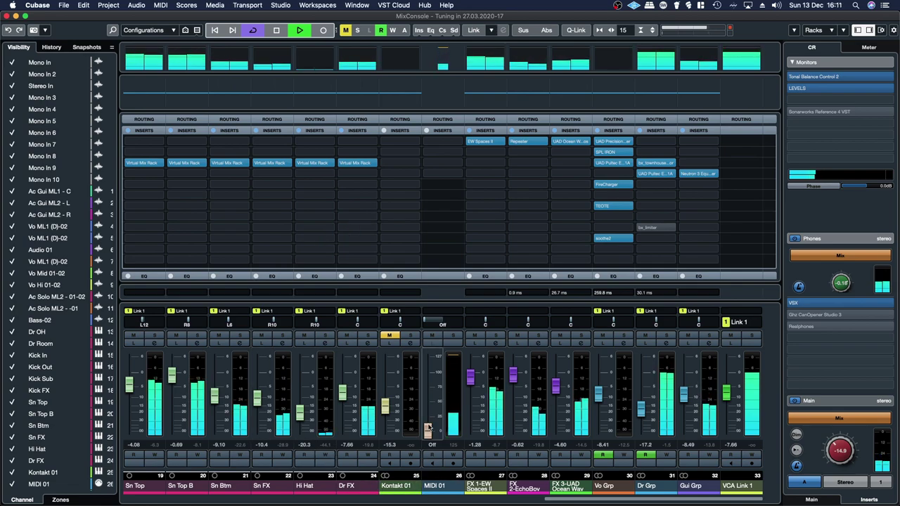
# Step: Close the separate MixConsole window and stop playback
pyautogui.click(8, 16)
pyautogui.click(455, 497)
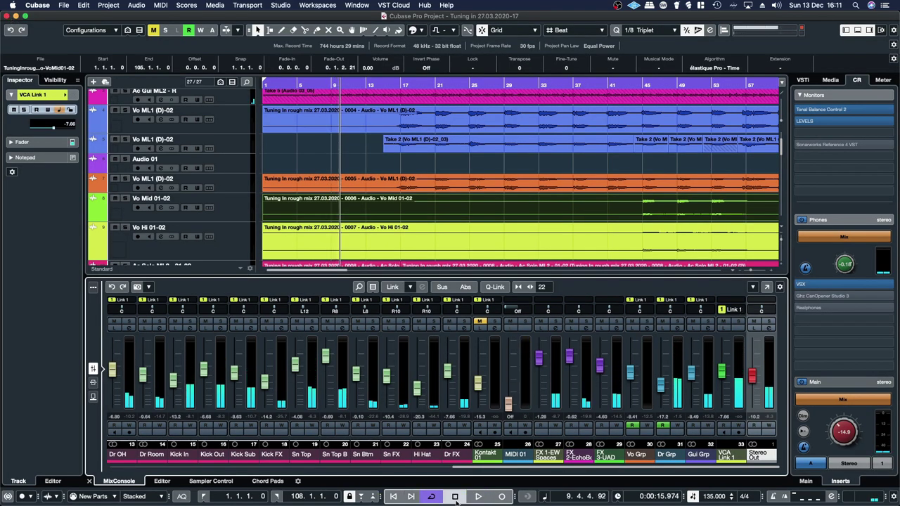